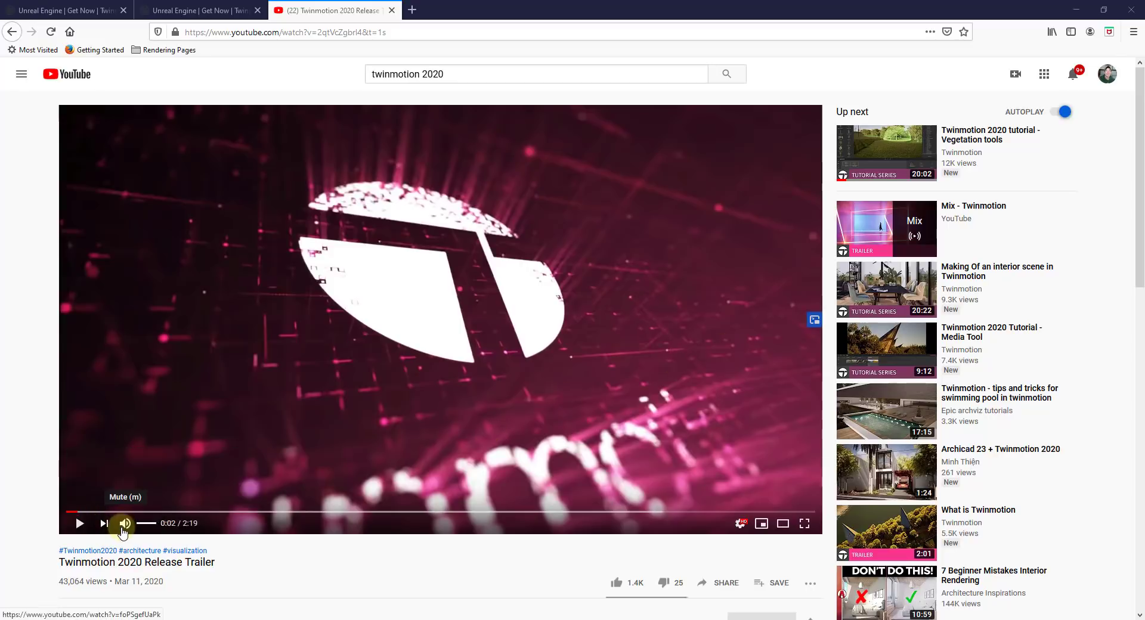
Play the Twinmotion 2020 Release Trailer with the sound muted, pausing to examine the Screen Space Global Illumination scenes
left_click(78, 525)
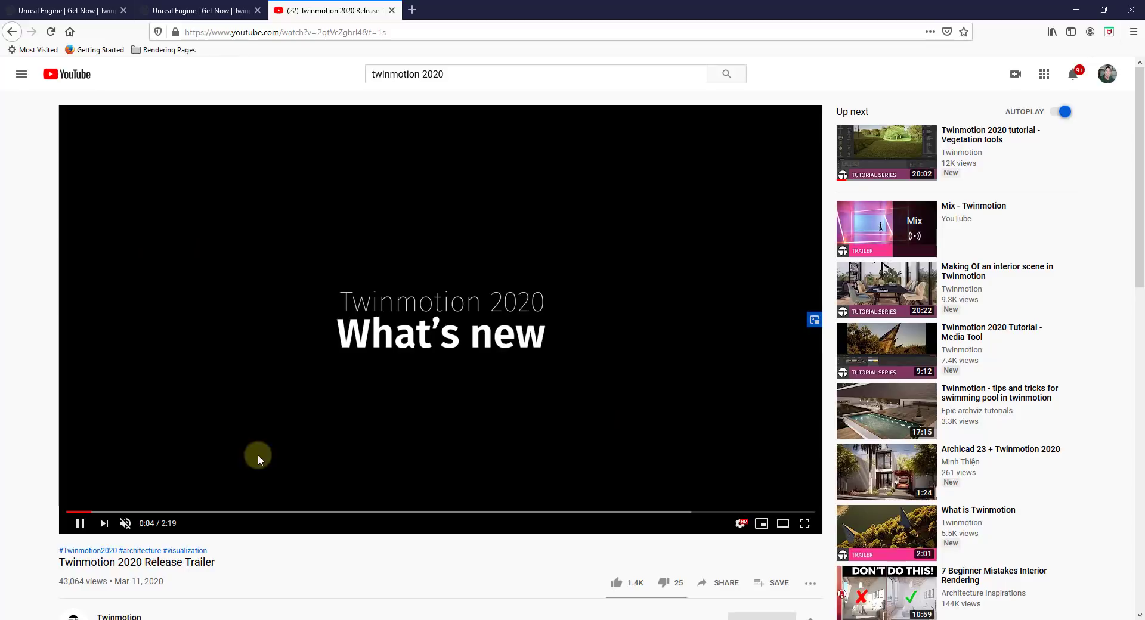
left_click(342, 381)
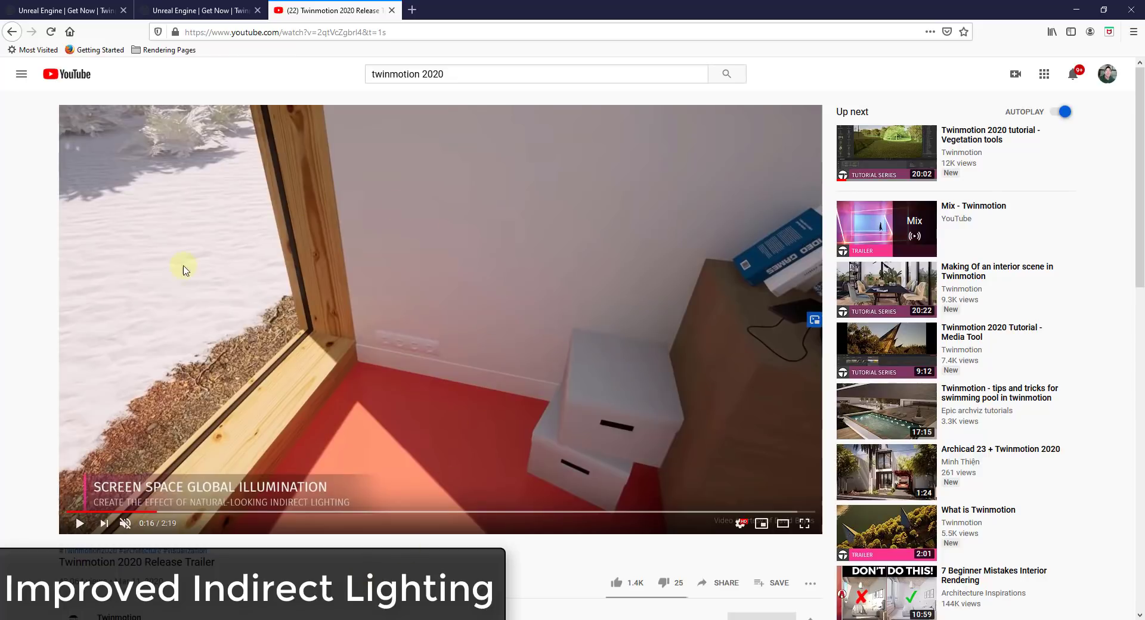
left_click(80, 524)
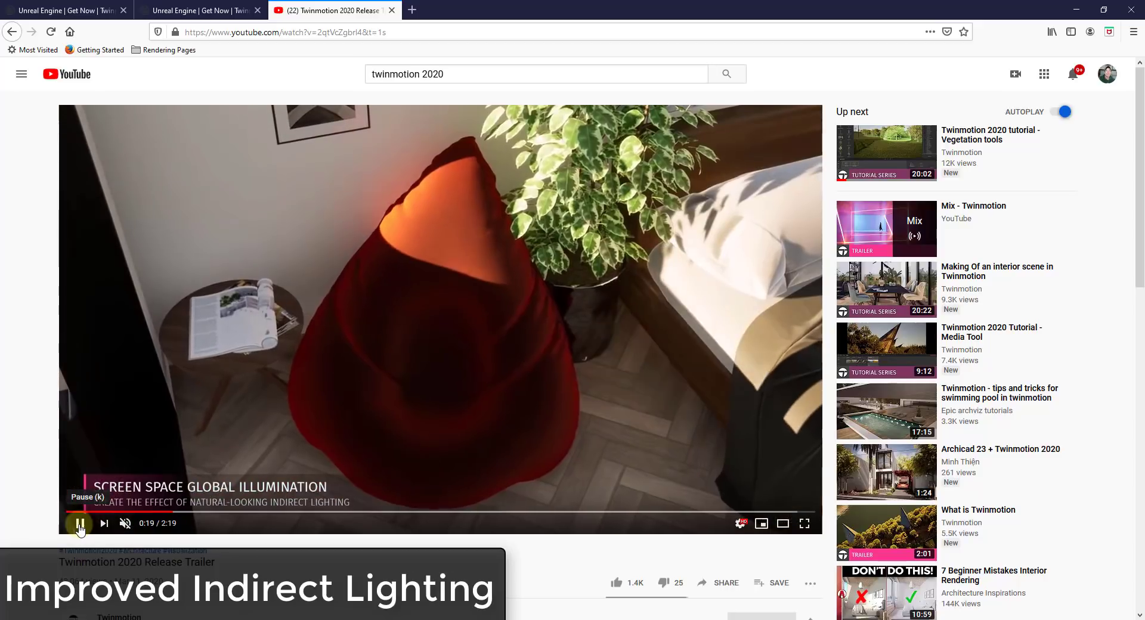
left_click(80, 525)
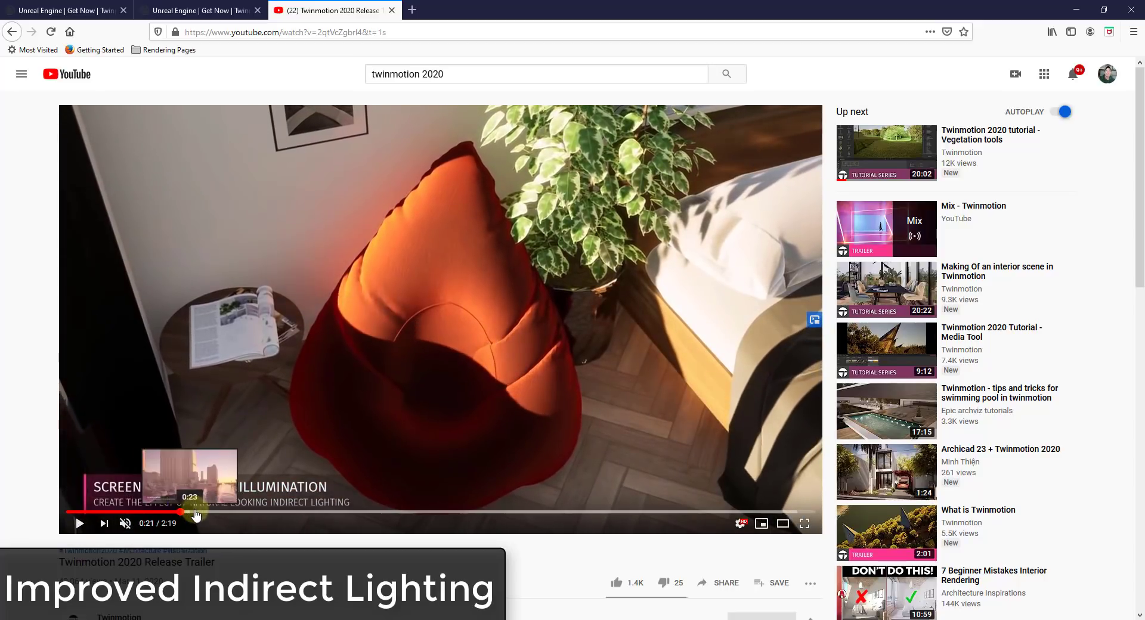
Continue the trailer through the Sky Atmosphere and Cinematic Depth of Field segments, pausing on their example shots
left_click(196, 512)
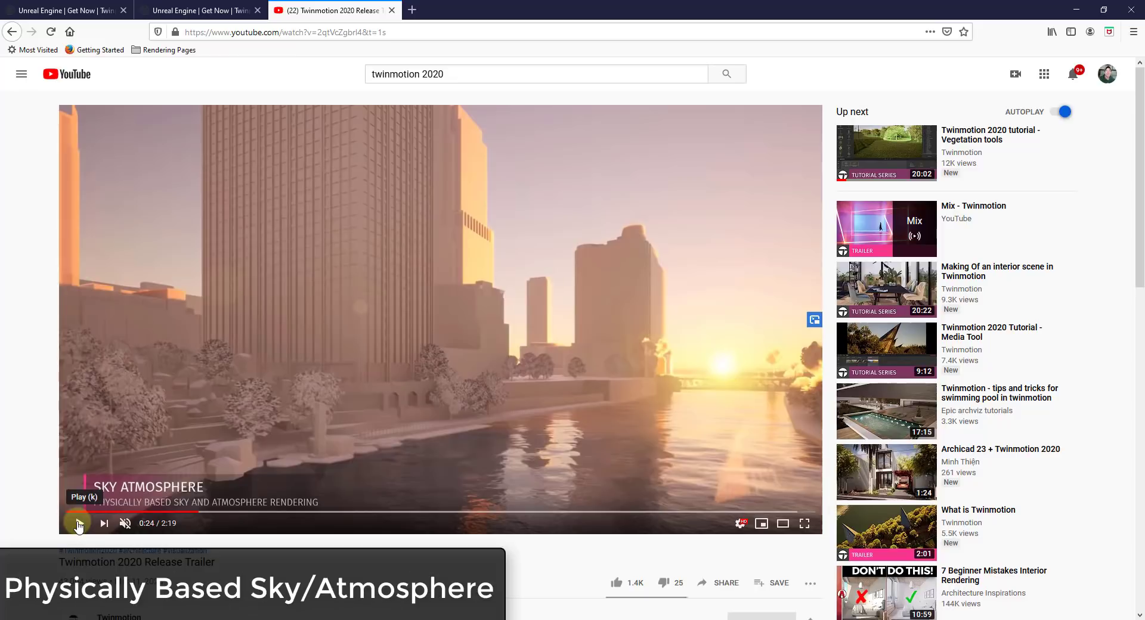
left_click(79, 523)
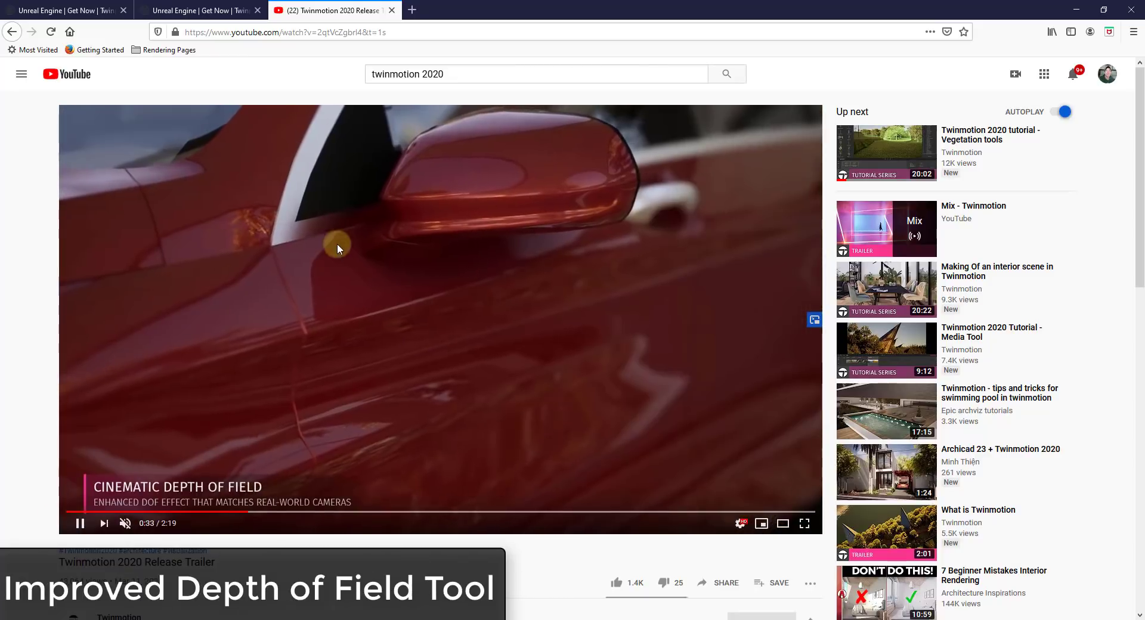
left_click(361, 294)
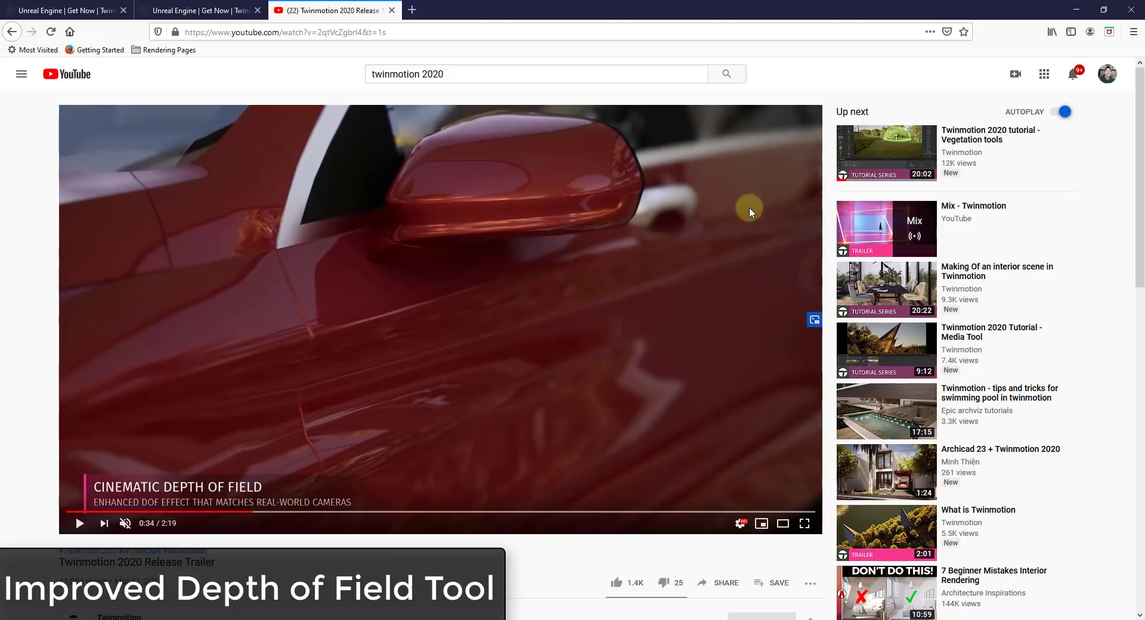
left_click(489, 295)
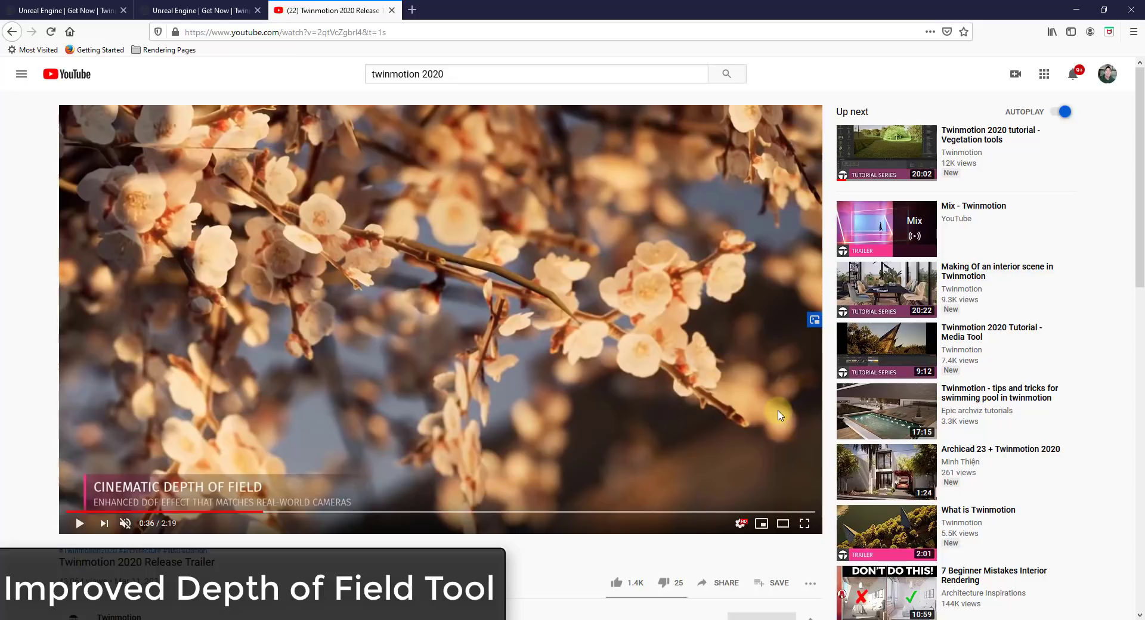
Watch the trailer's Area Lights and Enhanced Emissive Material segments, pausing on the office and neon corridor scenes
left_click(518, 375)
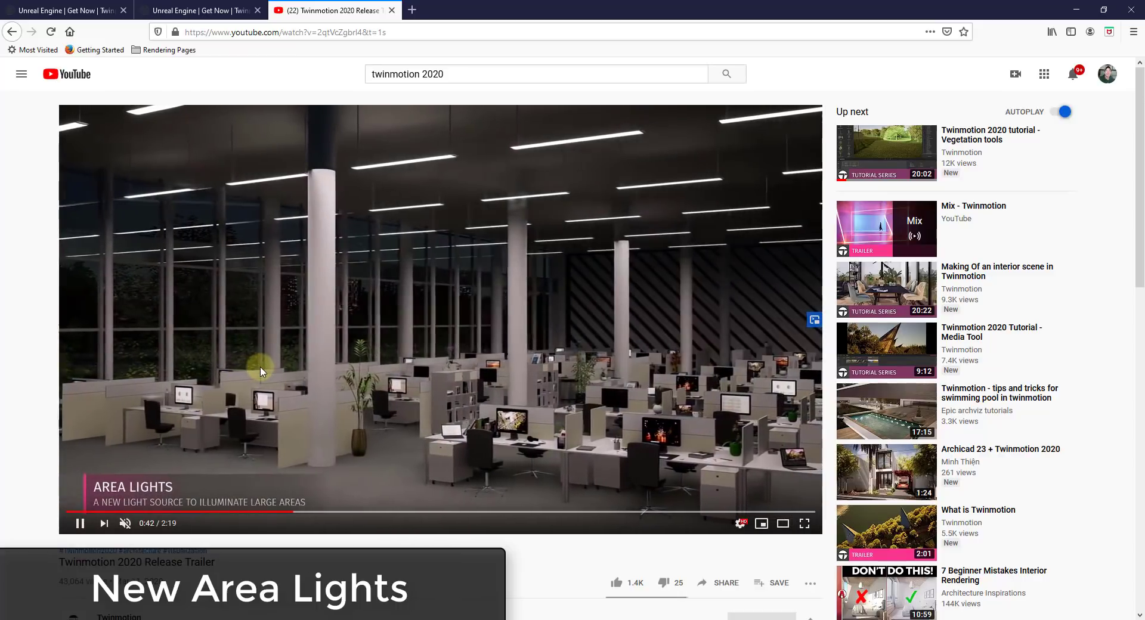
left_click(262, 371)
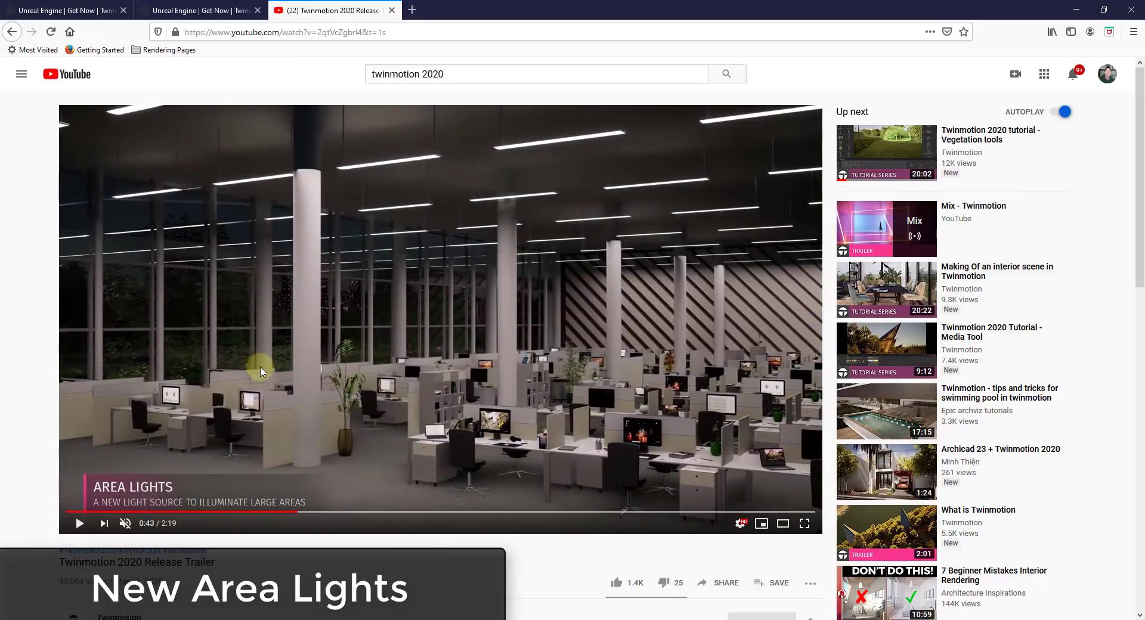
left_click(262, 371)
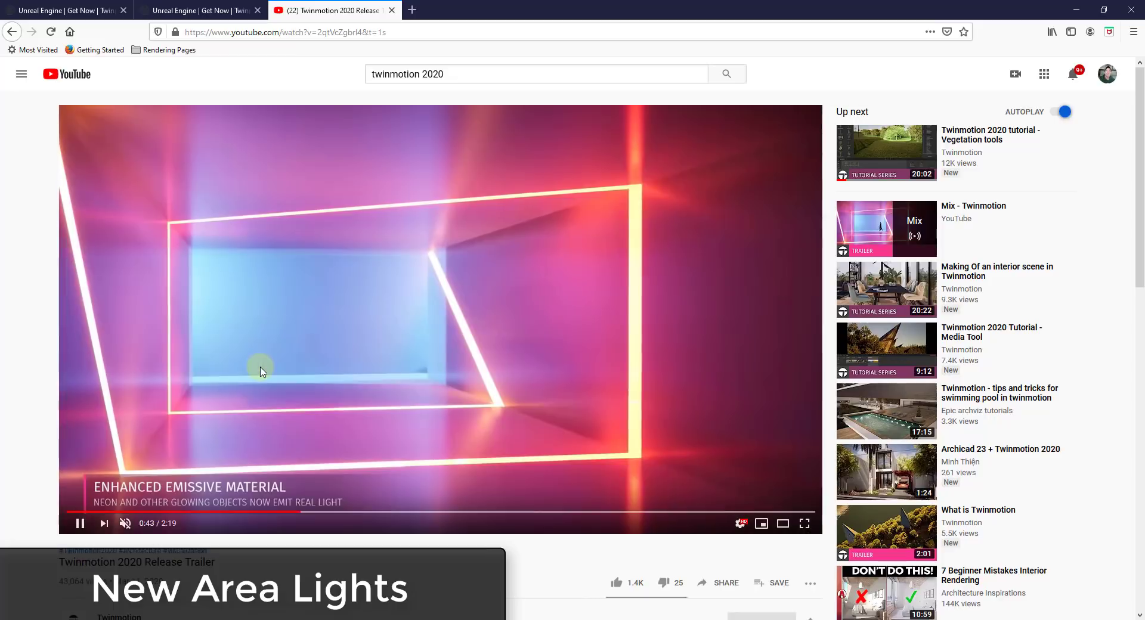
left_click(260, 371)
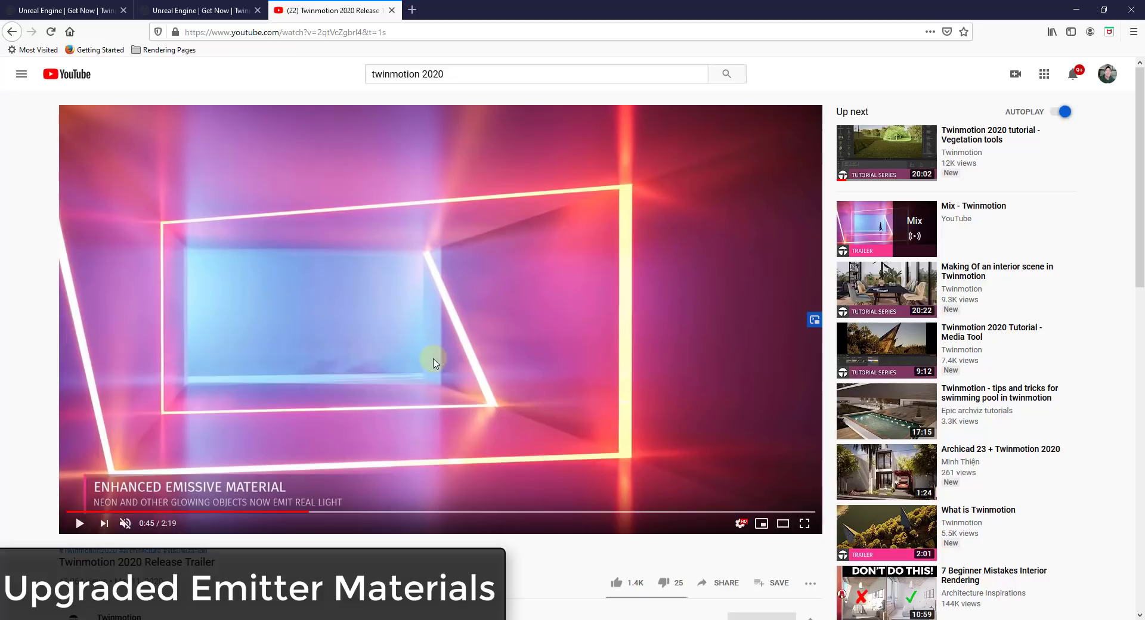
left_click(379, 348)
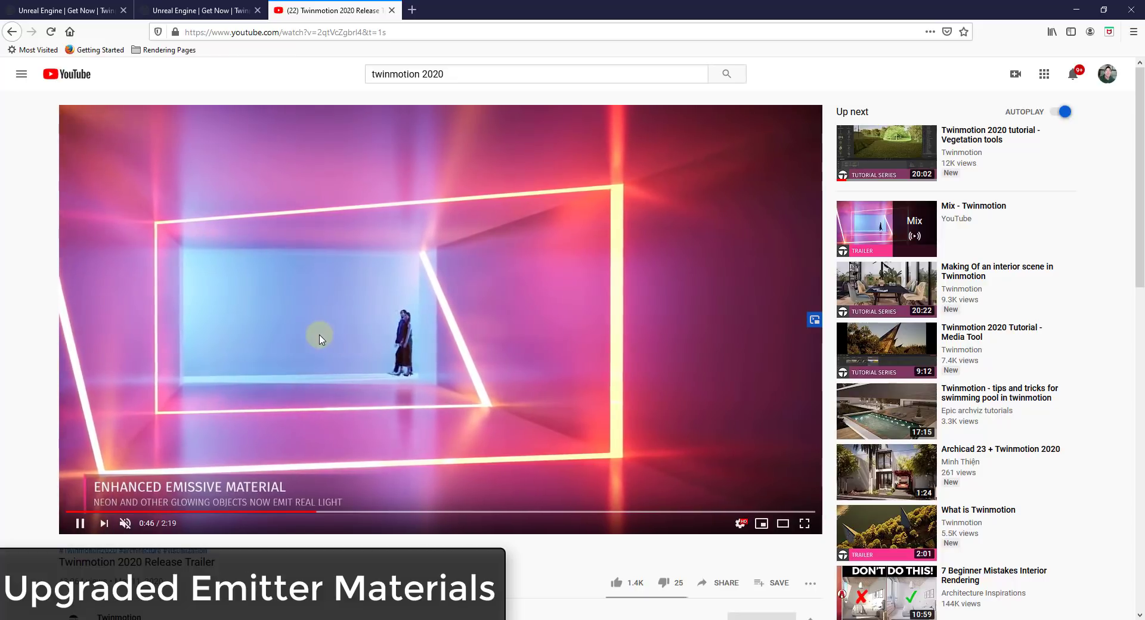
left_click(300, 344)
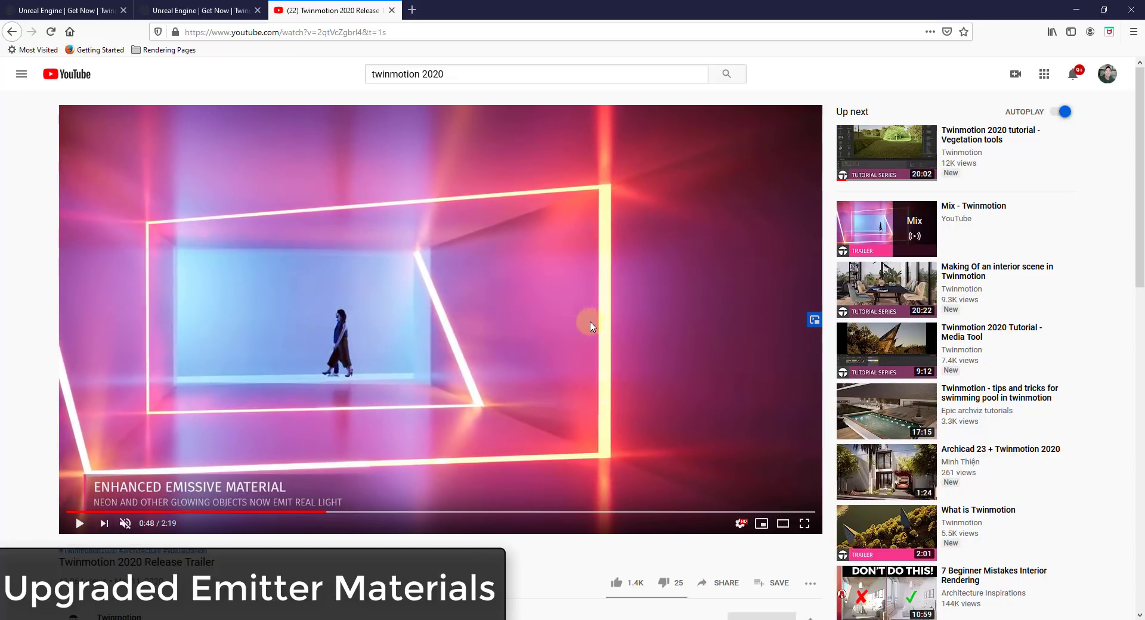
Continue the trailer through the Twinmotion Presenter and Note Tool & BCF Export segments, pausing at each
left_click(550, 318)
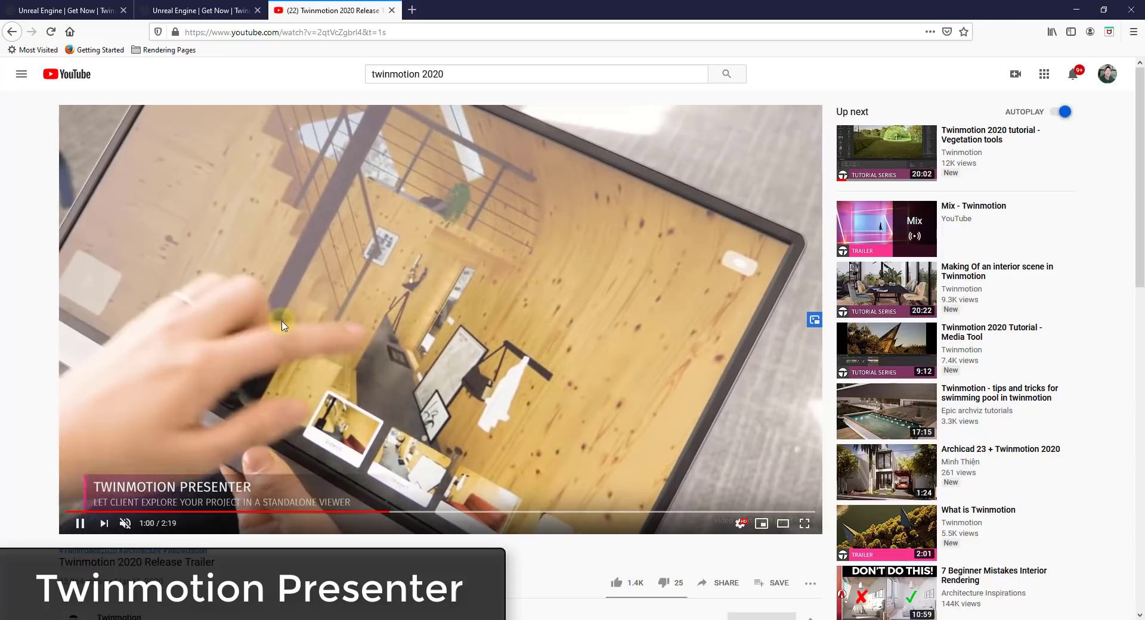
left_click(283, 325)
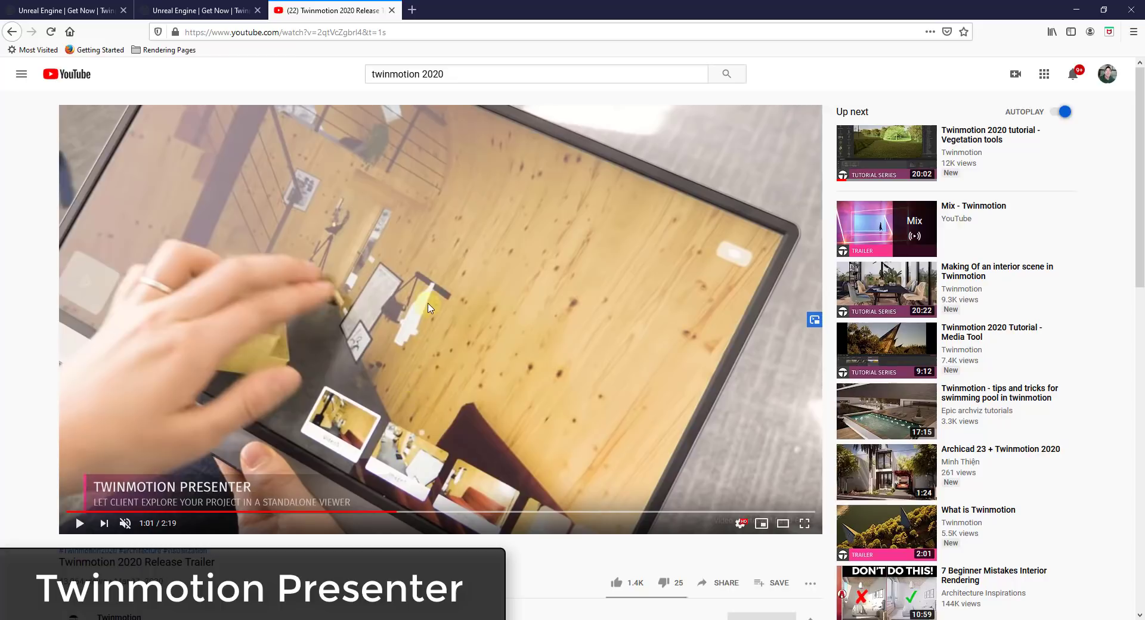
left_click(401, 285)
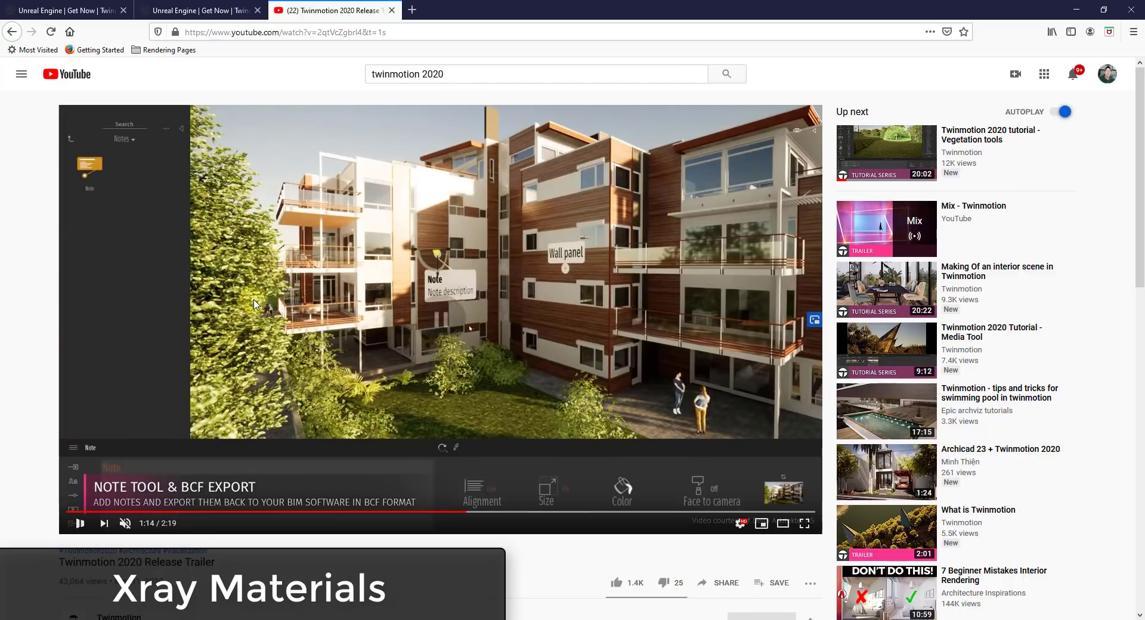
left_click(253, 303)
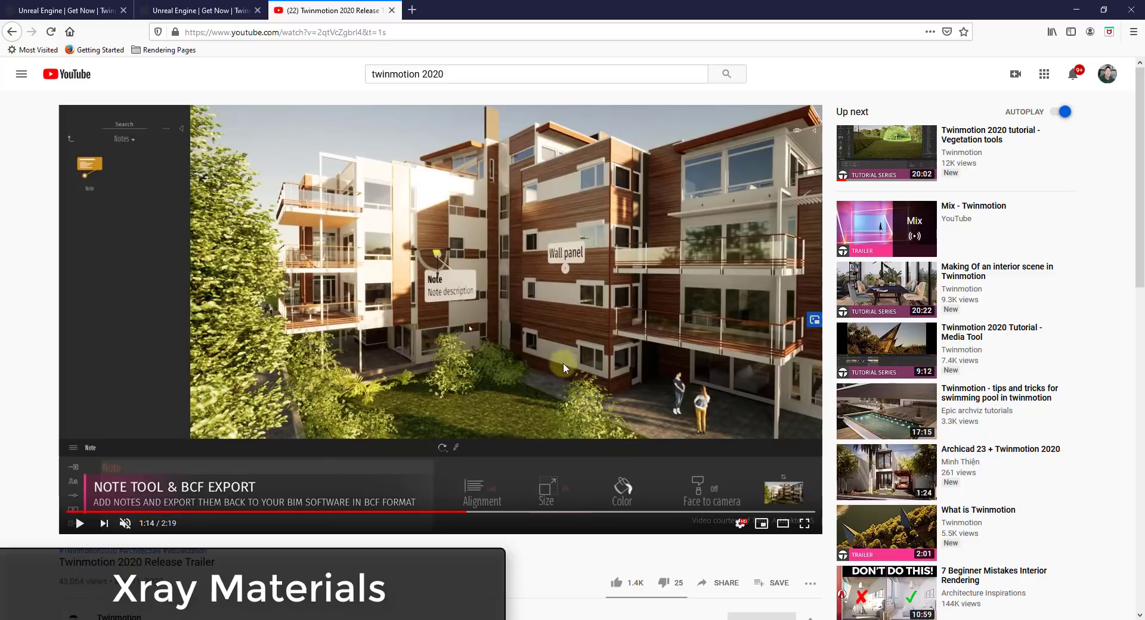
left_click(456, 307)
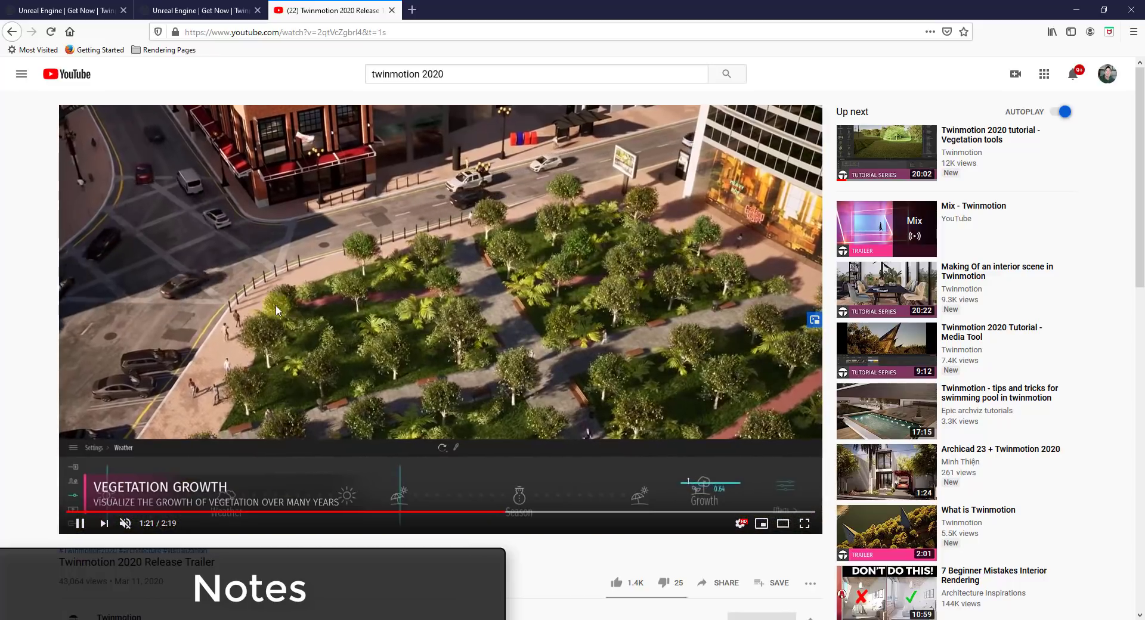
left_click(277, 298)
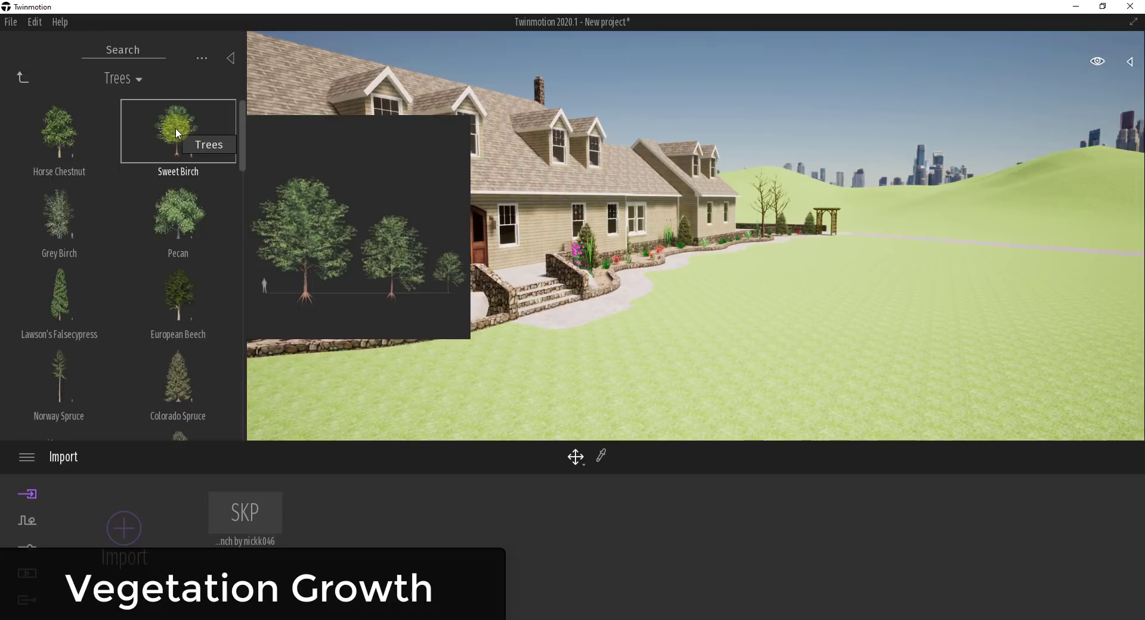
Place a Sweet Birch on the lawn in front of the house and set its age to 48%
left_click_drag(173, 136, 847, 317)
scroll(690, 339, "down", 2)
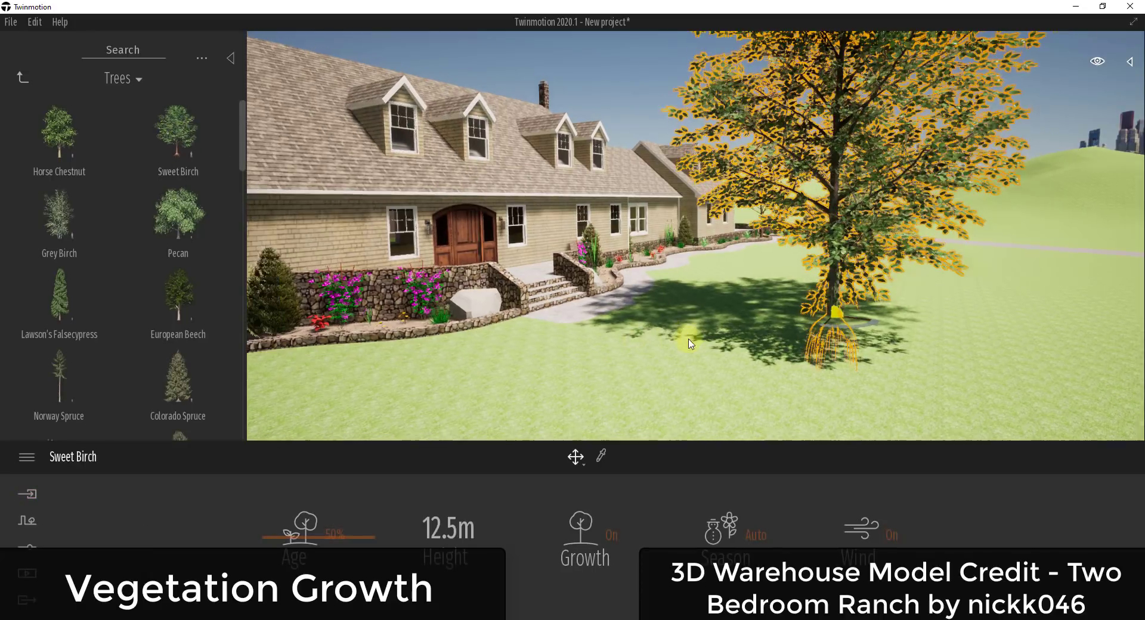
right_click_drag(700, 335, 707, 341)
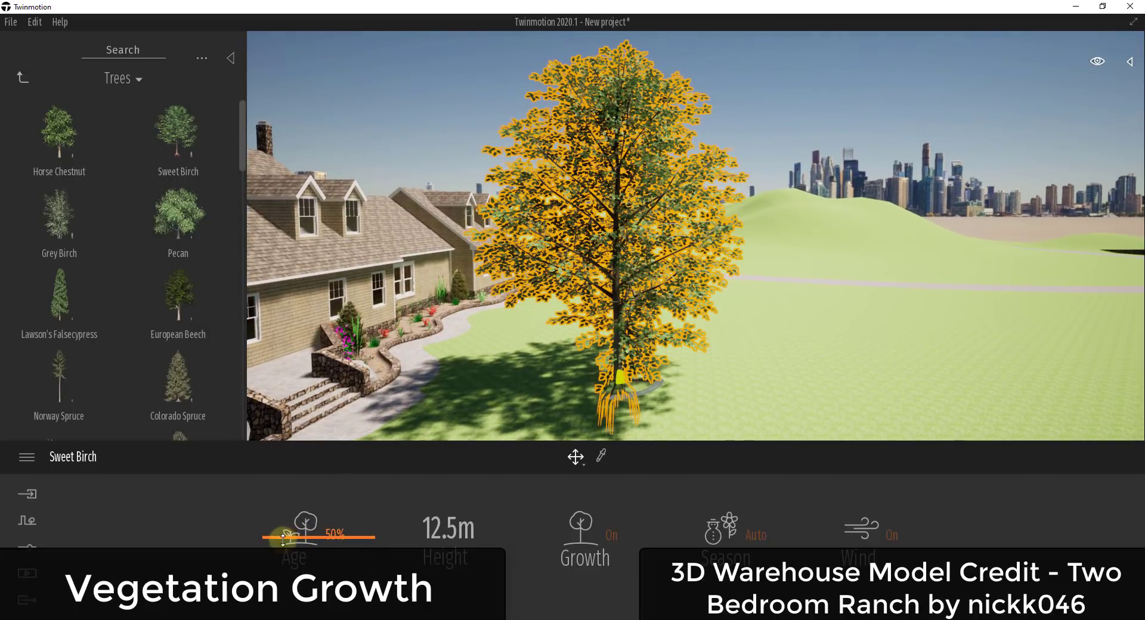
mouse_move(284, 540)
left_mouse_down()
mouse_move(292, 528)
mouse_move(291, 540)
left_mouse_up()
right_click_drag(641, 328, 672, 345)
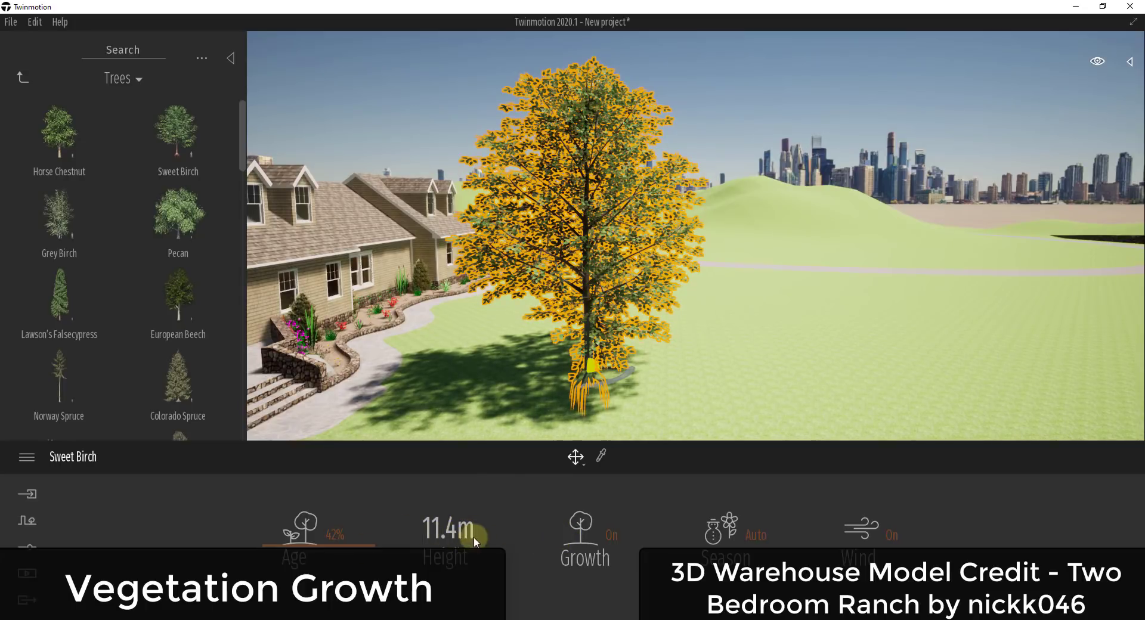
Try the Autumn, Winter and Summer seasons on the Sweet Birch, then return its season to Auto
left_click(732, 534)
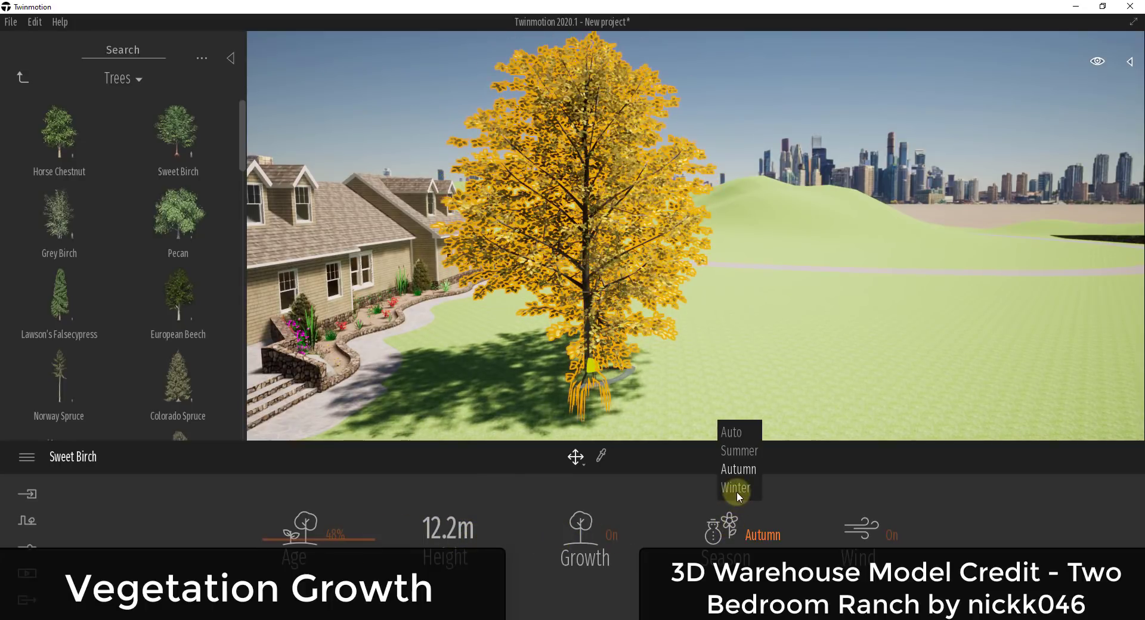
left_click(738, 489)
left_click(749, 536)
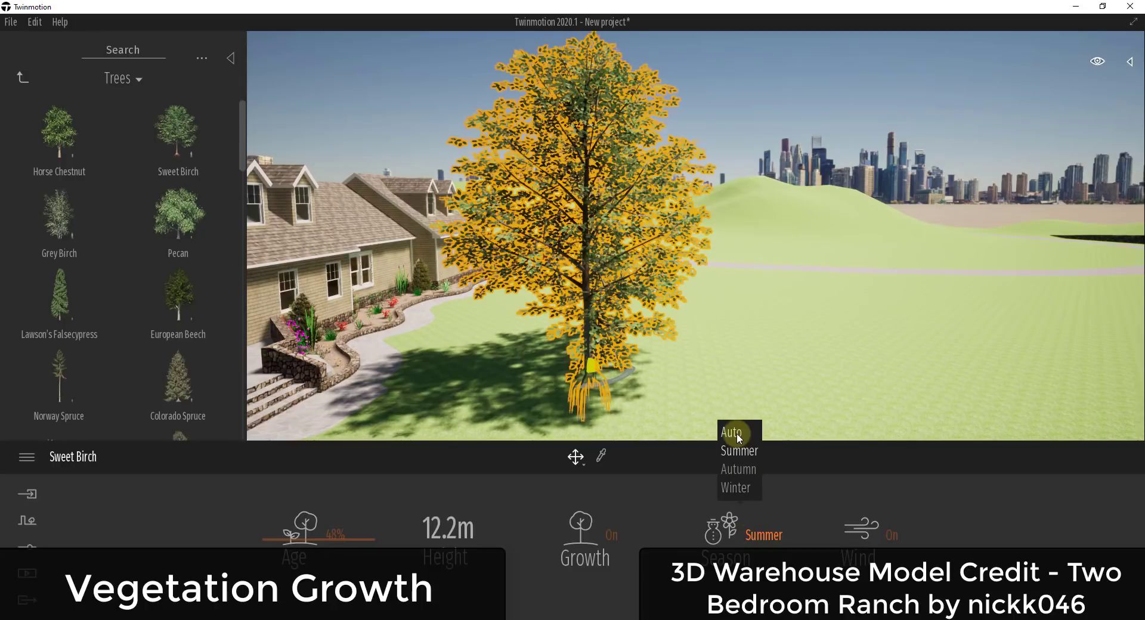
left_click(736, 433)
Place a Pecan tree on the lawn beside the Sweet Birch
right_click_drag(695, 262, 700, 276)
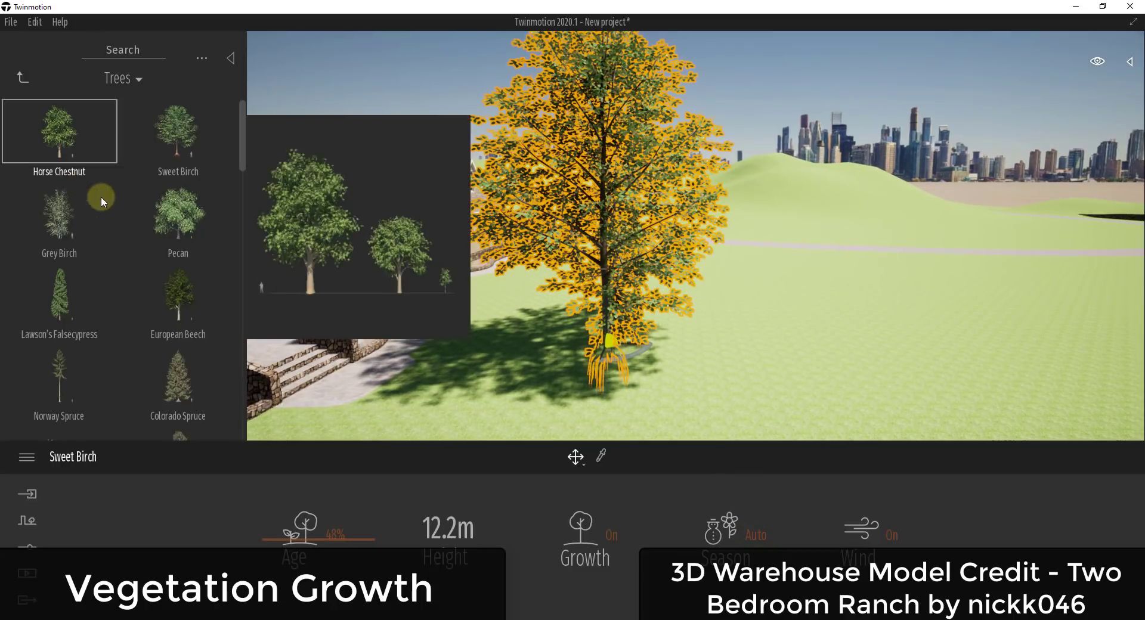
left_click_drag(917, 381, 891, 377)
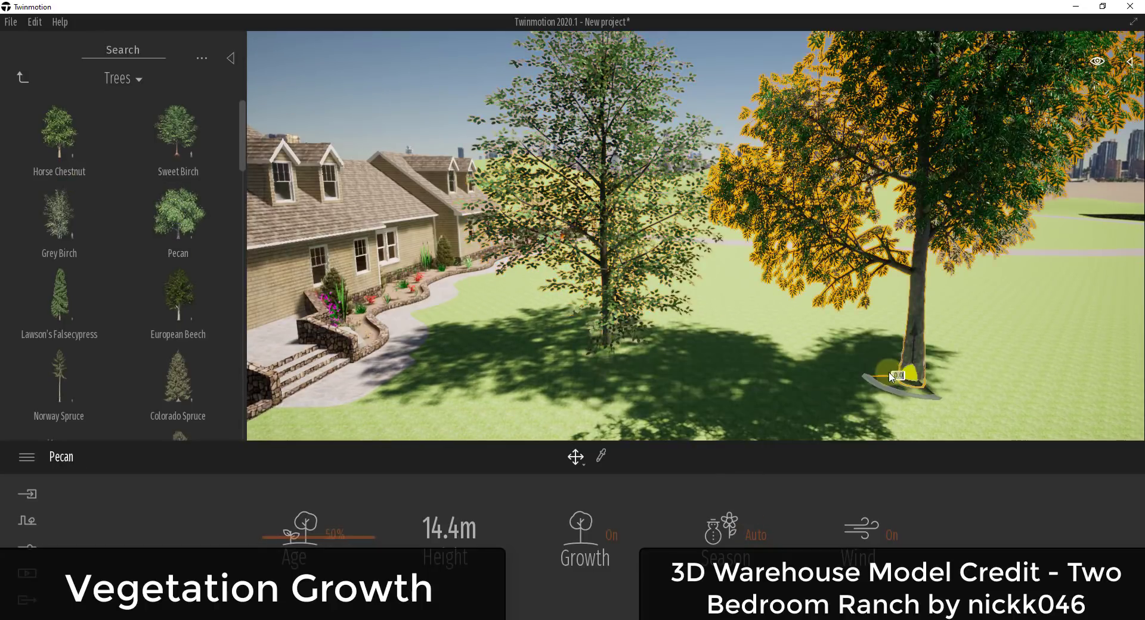
mouse_move(917, 274)
right_mouse_down()
mouse_move(978, 227)
mouse_move(1032, 219)
mouse_move(909, 277)
right_mouse_up()
Examine the Pecan's foliage up close, and both trees with the house from a distance and different angles
key("w")
key("w")
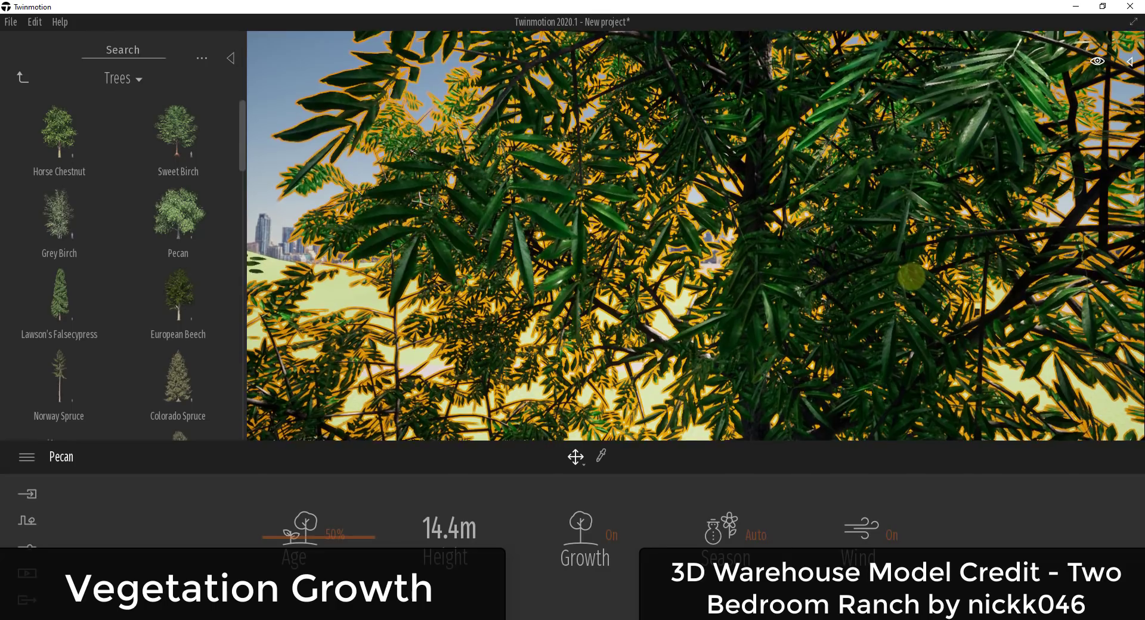
key("s")
left_click_drag(911, 277, 772, 185)
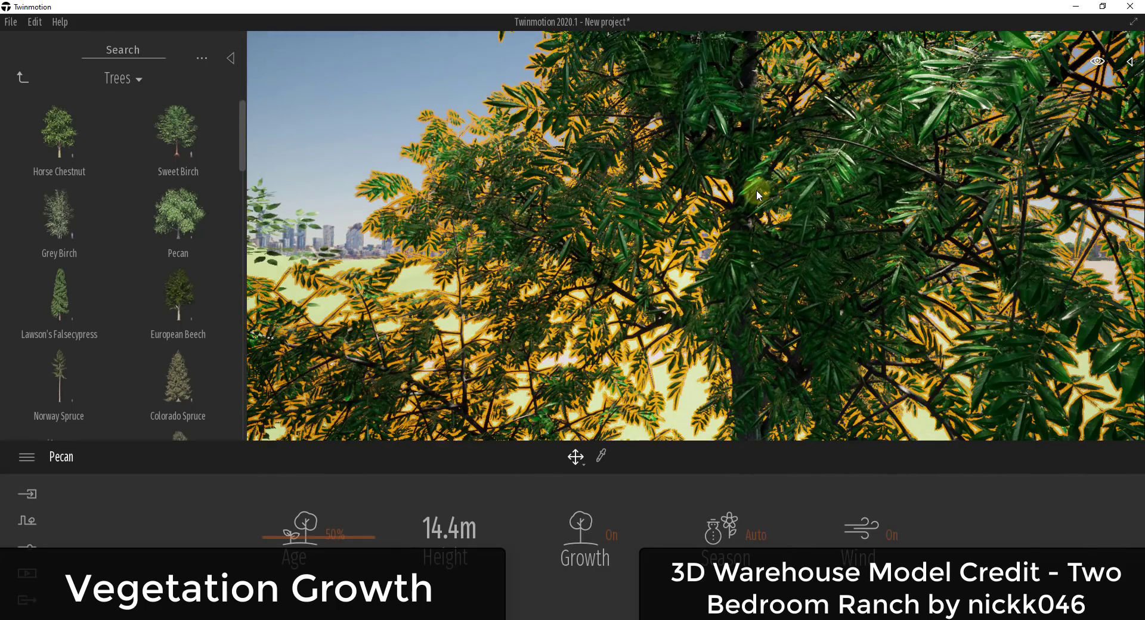
scroll(757, 189, "down", 5)
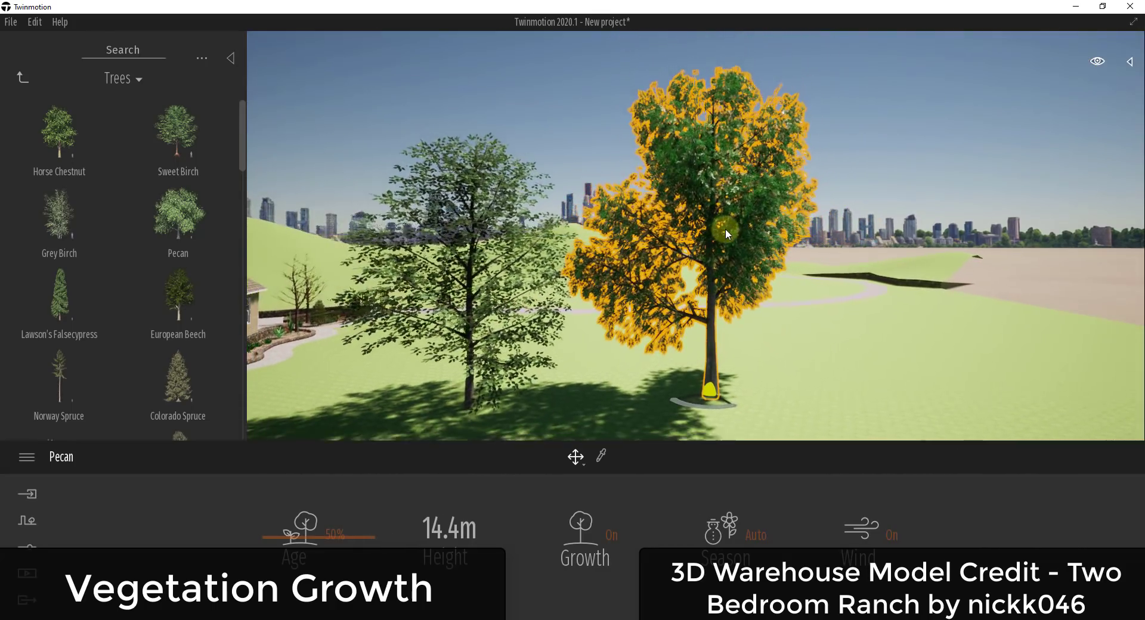
scroll(757, 239, "down", 2)
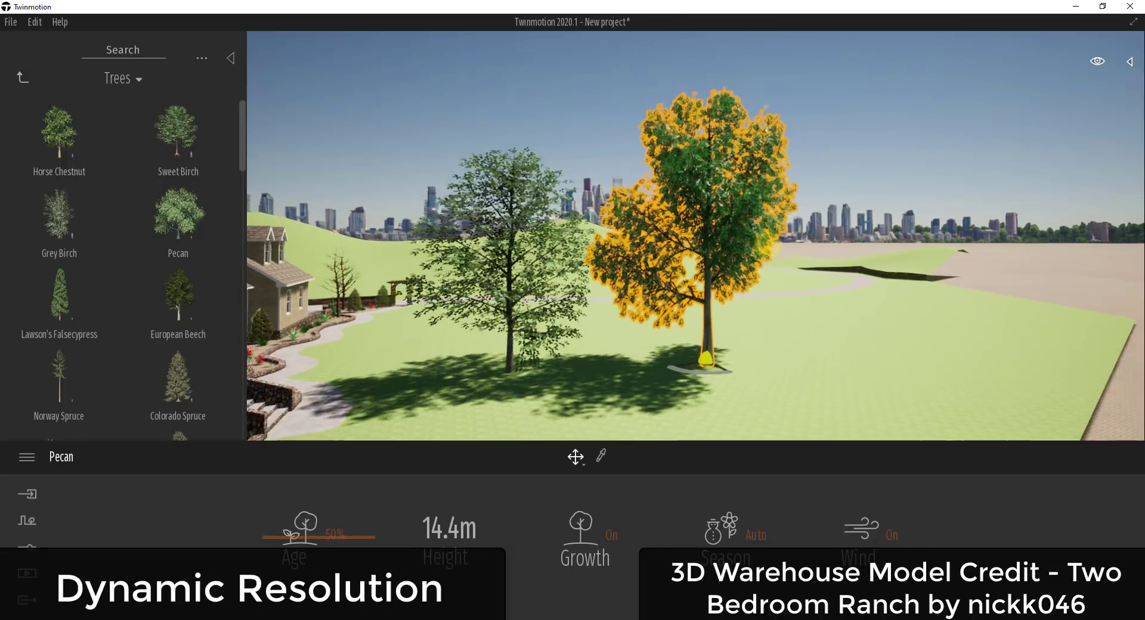
scroll(769, 248, "down", 3)
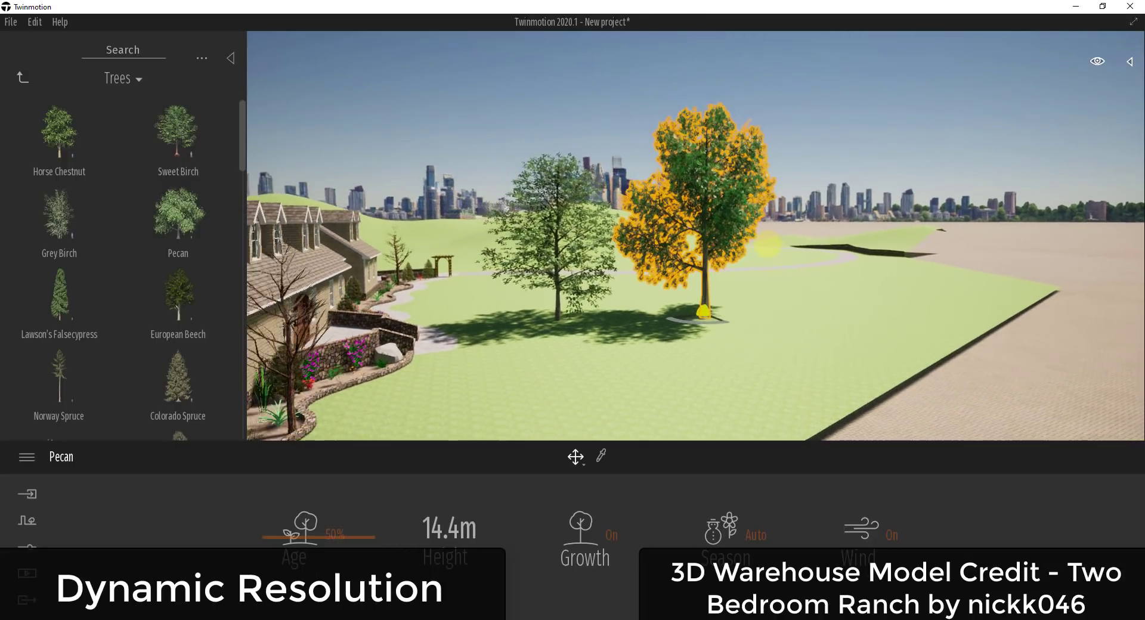
left_click_drag(769, 245, 731, 216)
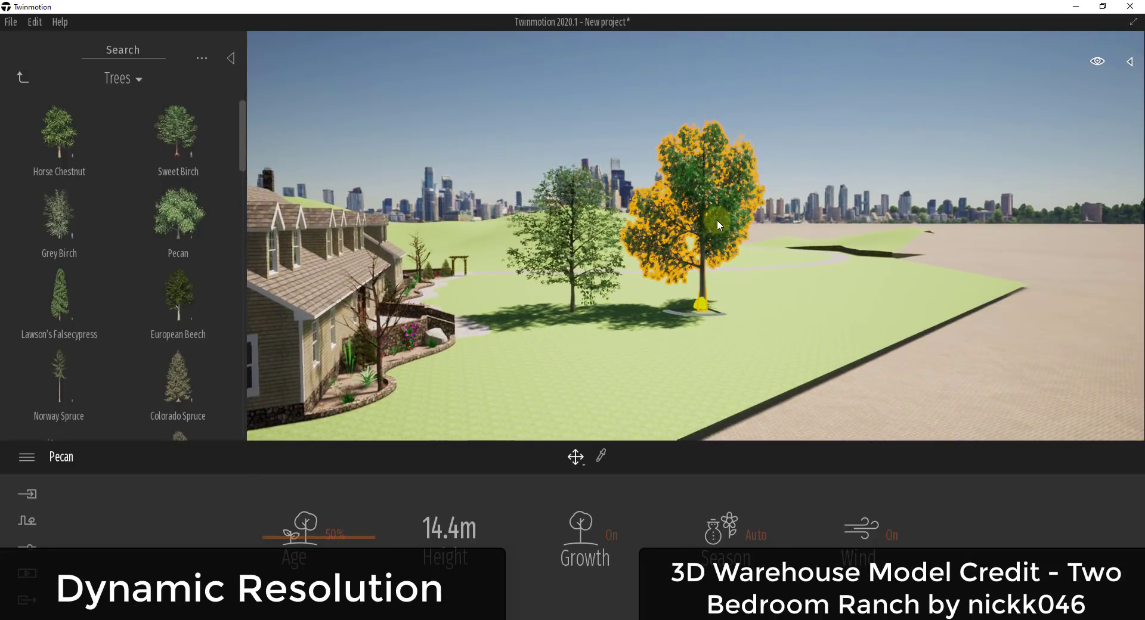
right_click_drag(718, 220, 744, 227)
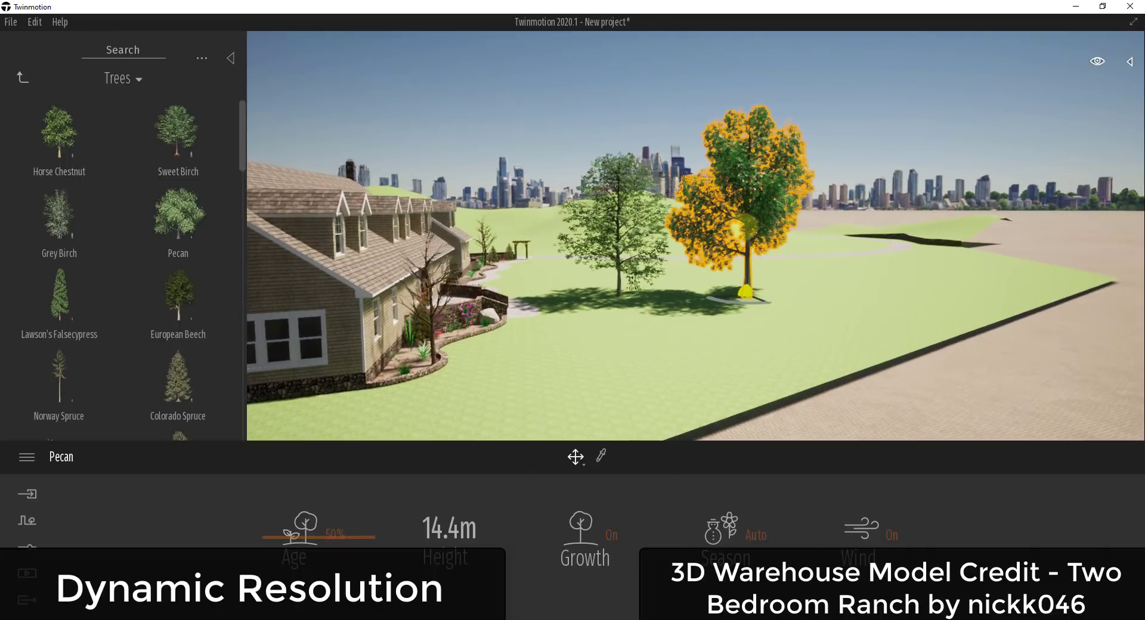
left_click_drag(736, 226, 742, 226)
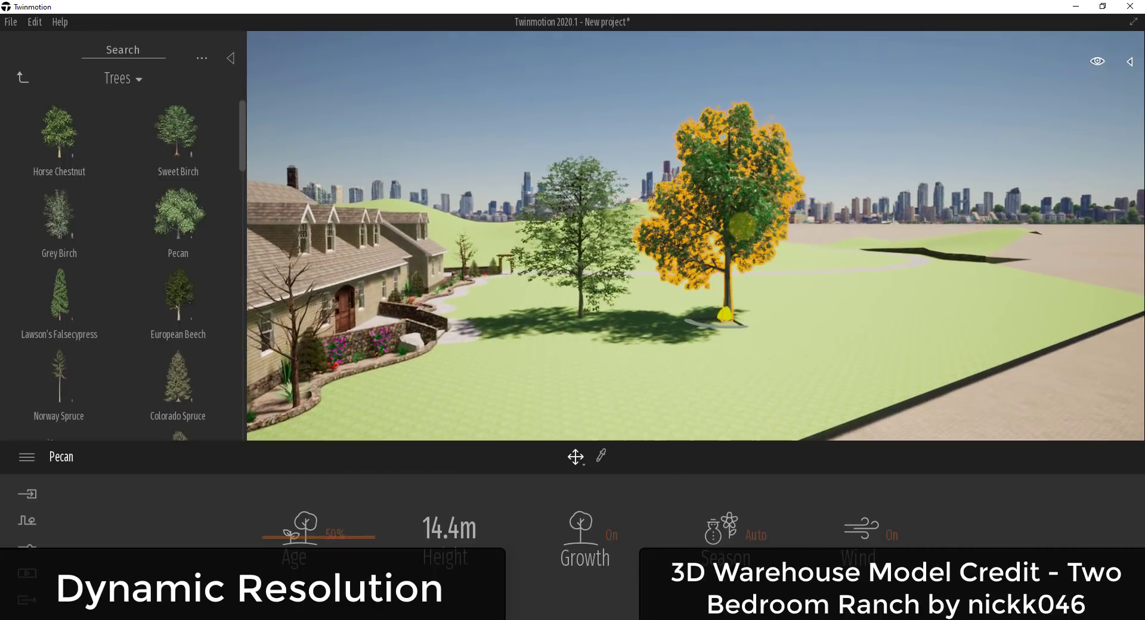
Delete the Pecan and the Sweet Birch from the lawn in front of the house
right_click_drag(742, 227, 746, 226)
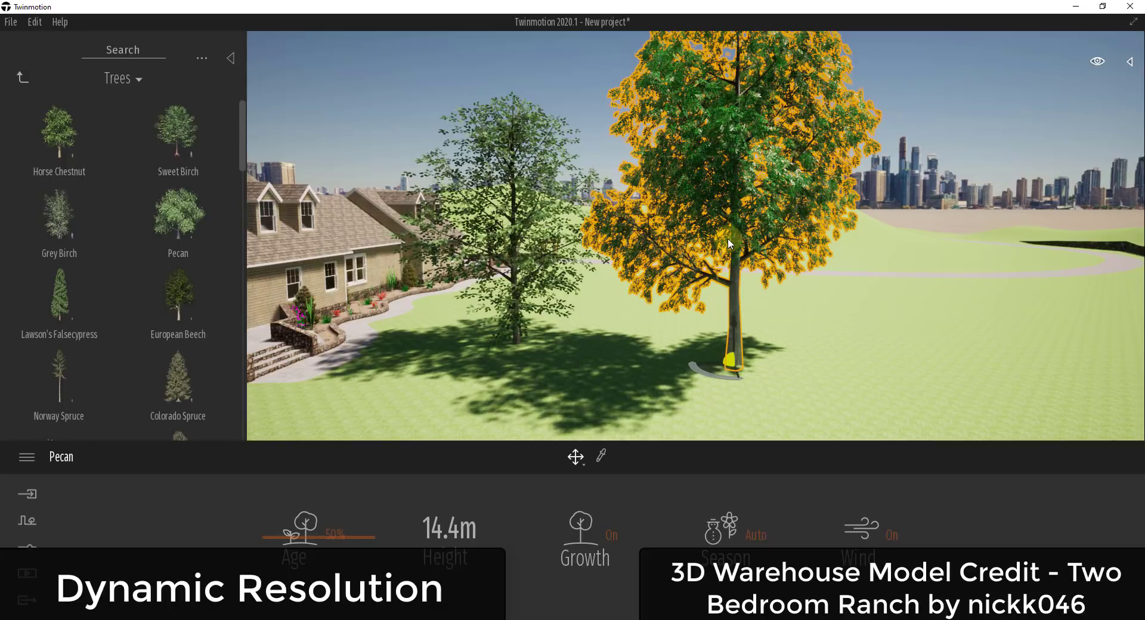
right_click_drag(804, 214, 809, 213)
key("d")
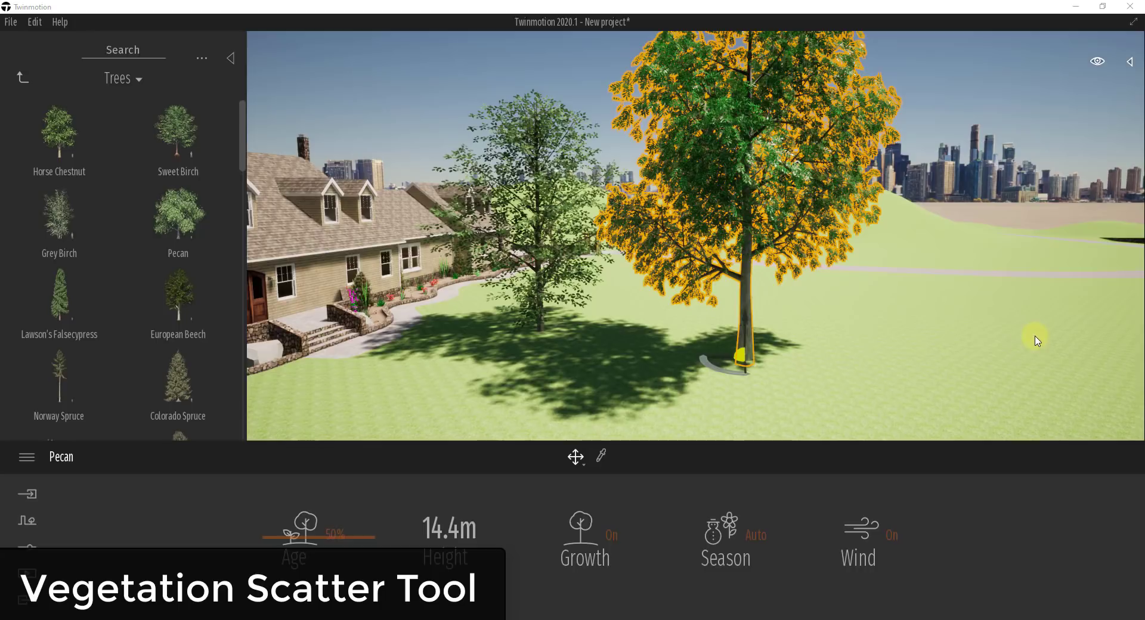
left_click_drag(931, 358, 946, 345)
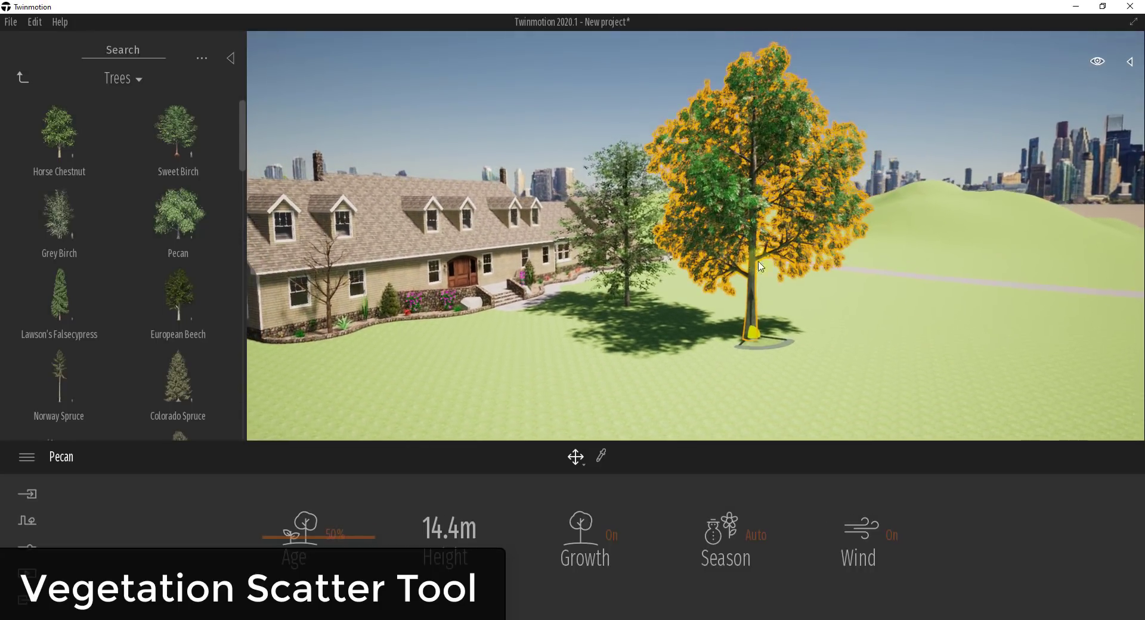
left_click(654, 227)
left_click(761, 187)
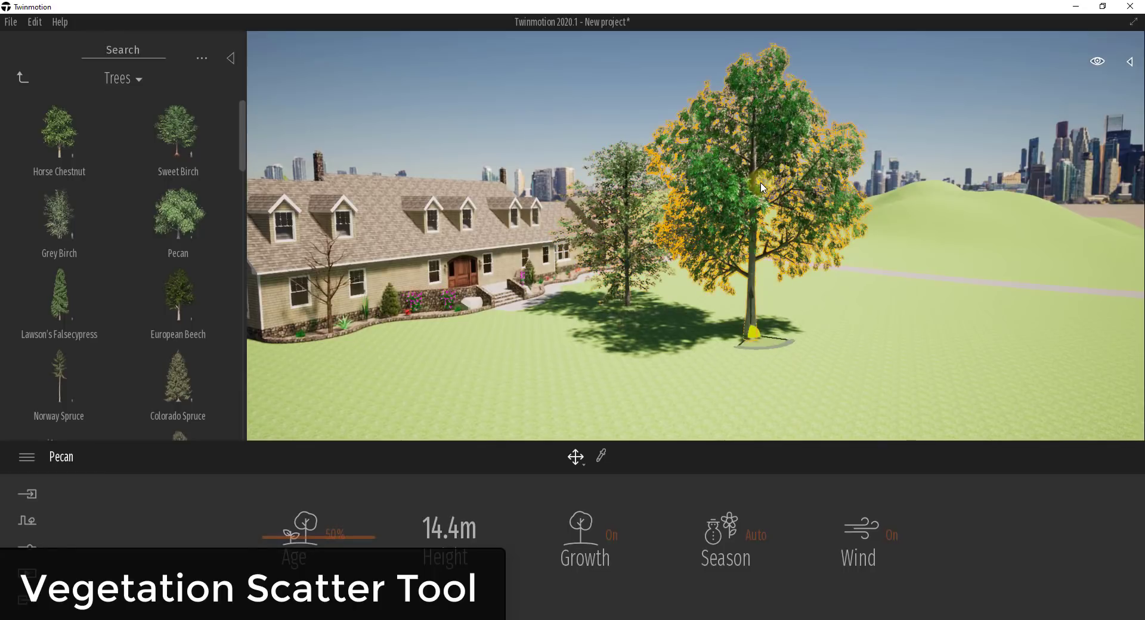
key("Delete")
left_click(631, 201)
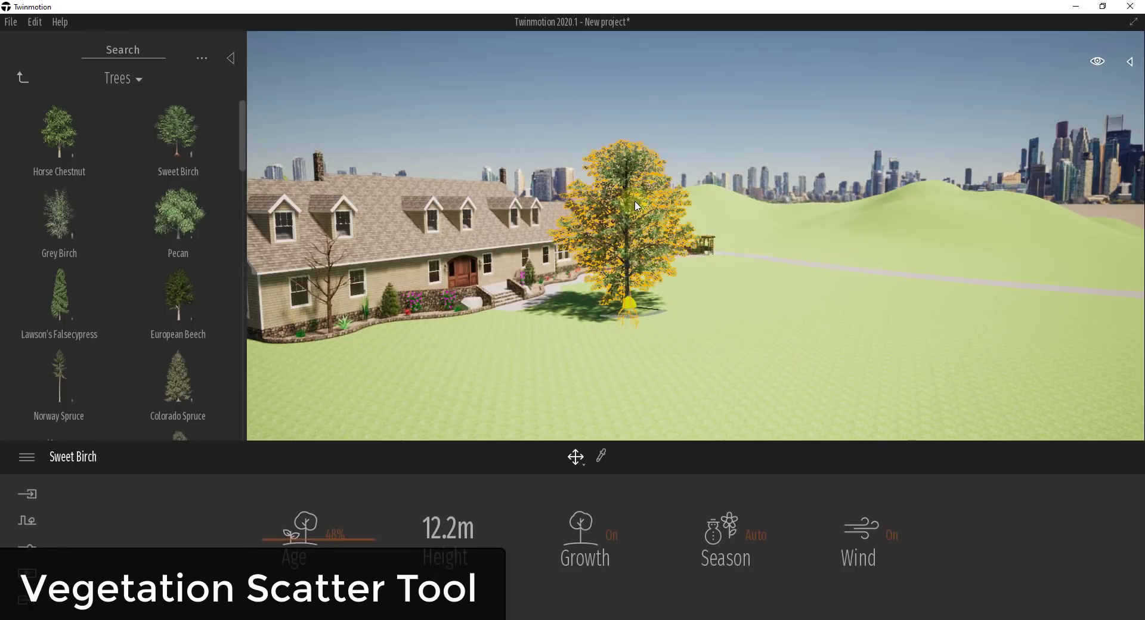
key("Delete")
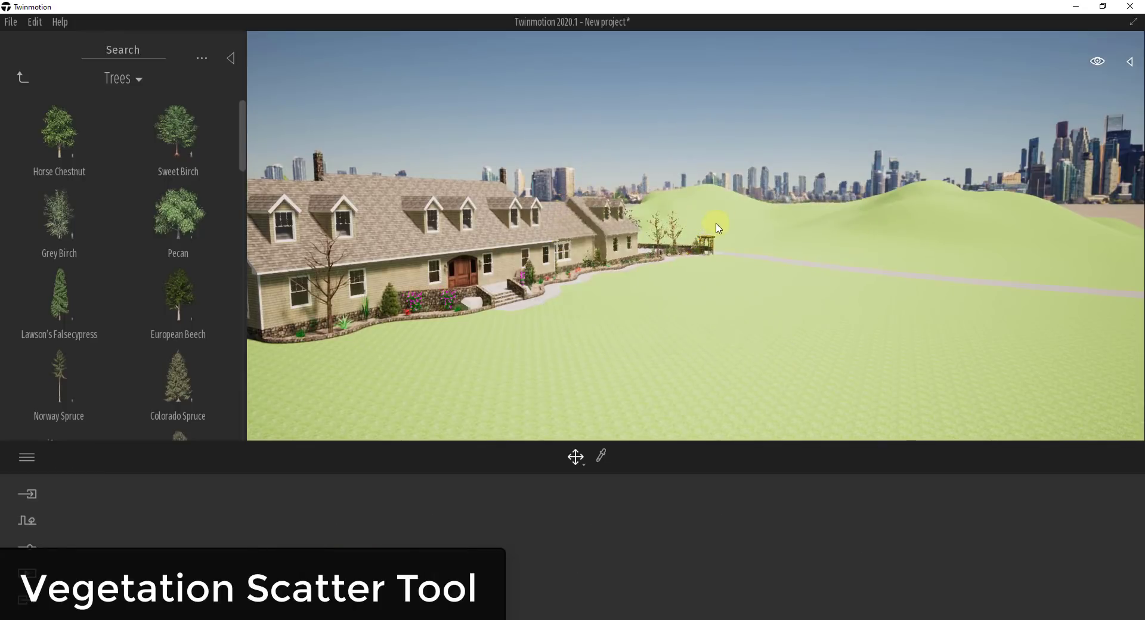
Set up Vegetation scatter with the Sweet Birch, Pecan and Grey Birch as the models to scatter
left_click(27, 524)
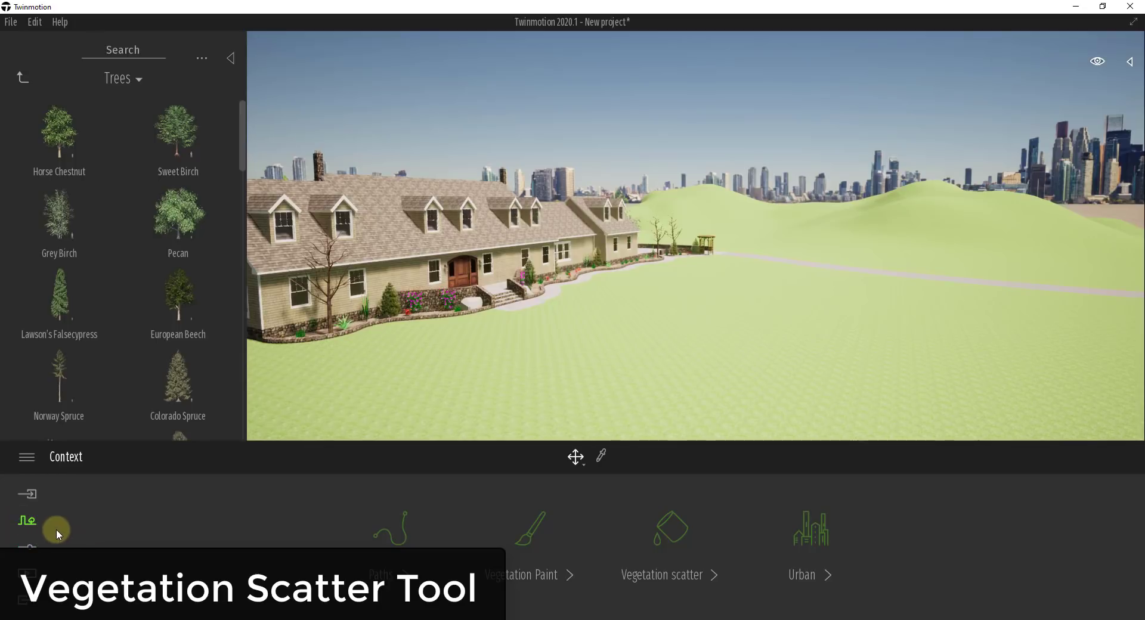
left_click(687, 528)
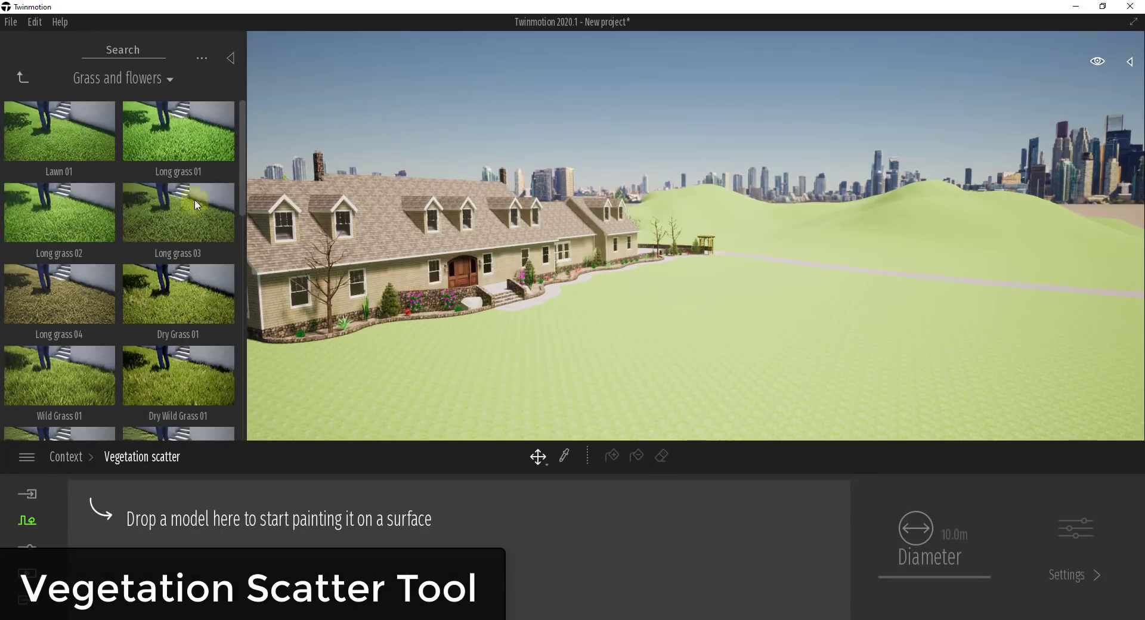
mouse_move(122, 172)
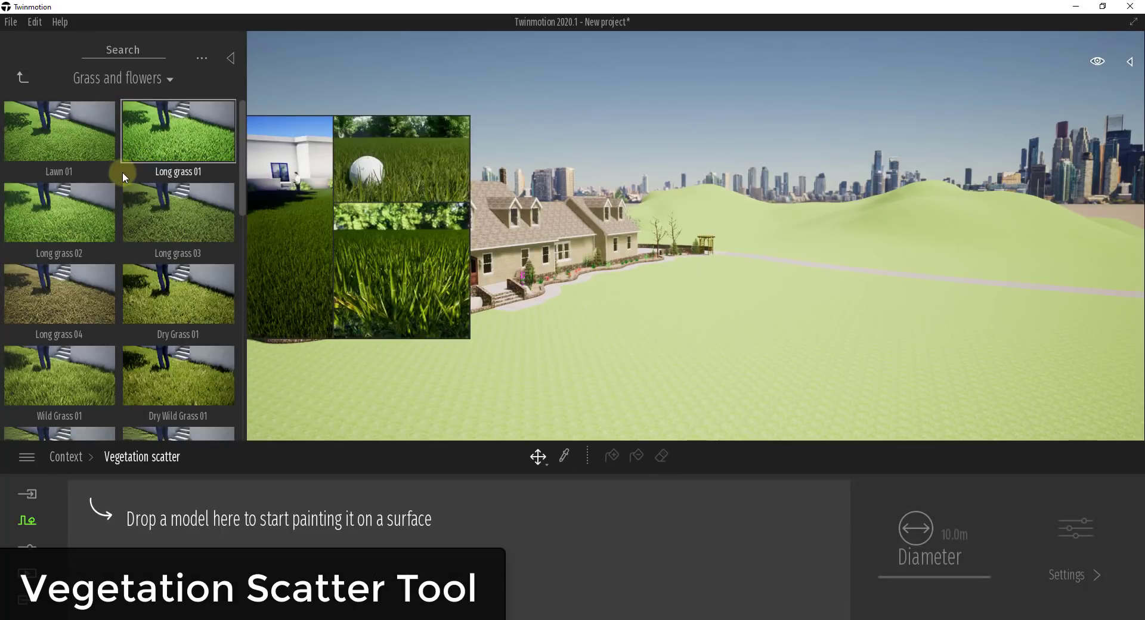
left_click(23, 78)
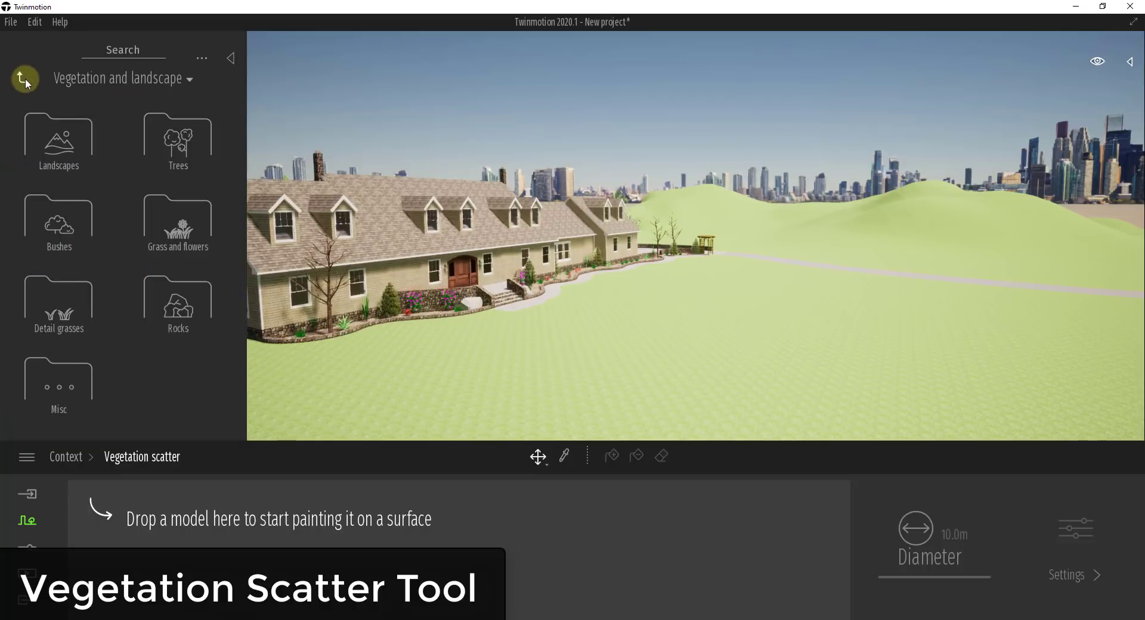
left_click(198, 136)
mouse_move(179, 142)
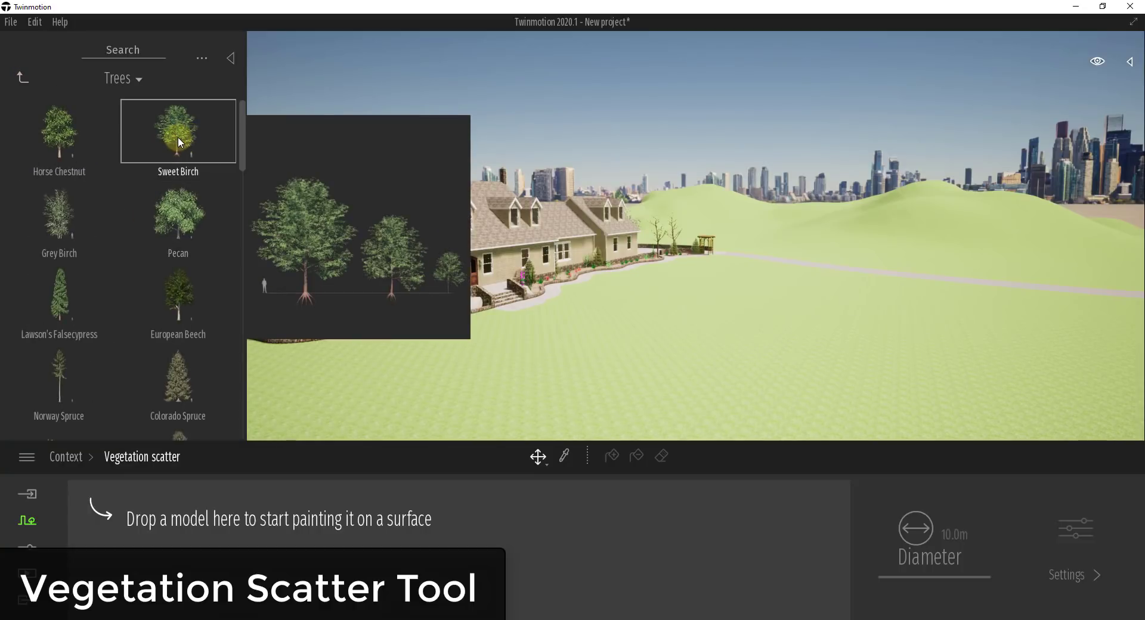
left_click_drag(179, 142, 149, 534)
mouse_move(153, 179)
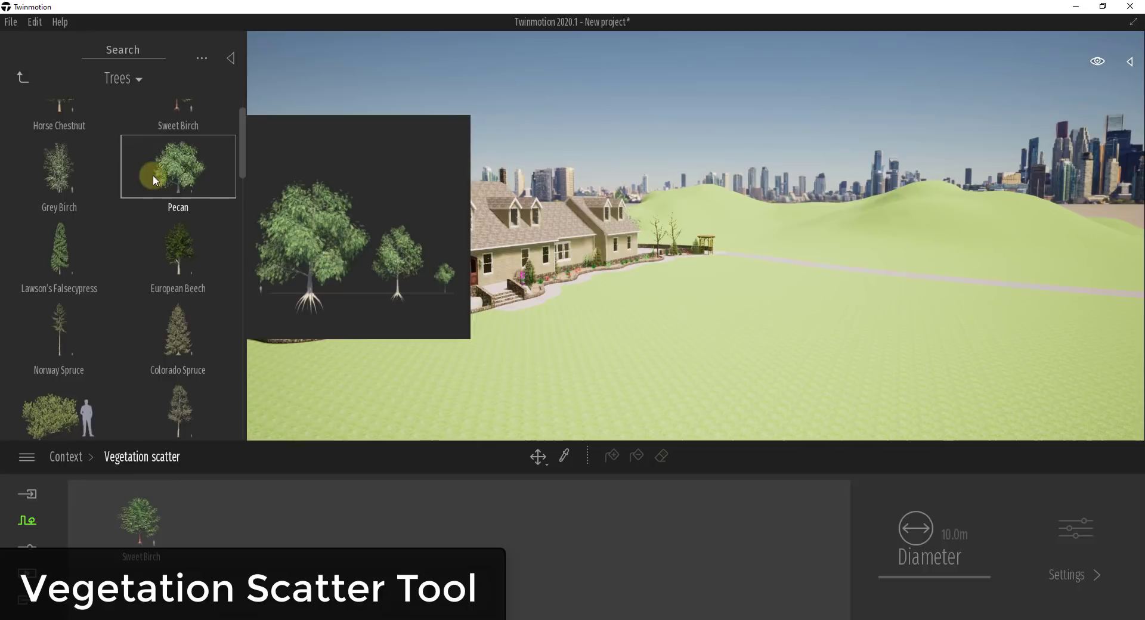
left_click_drag(169, 172, 231, 543)
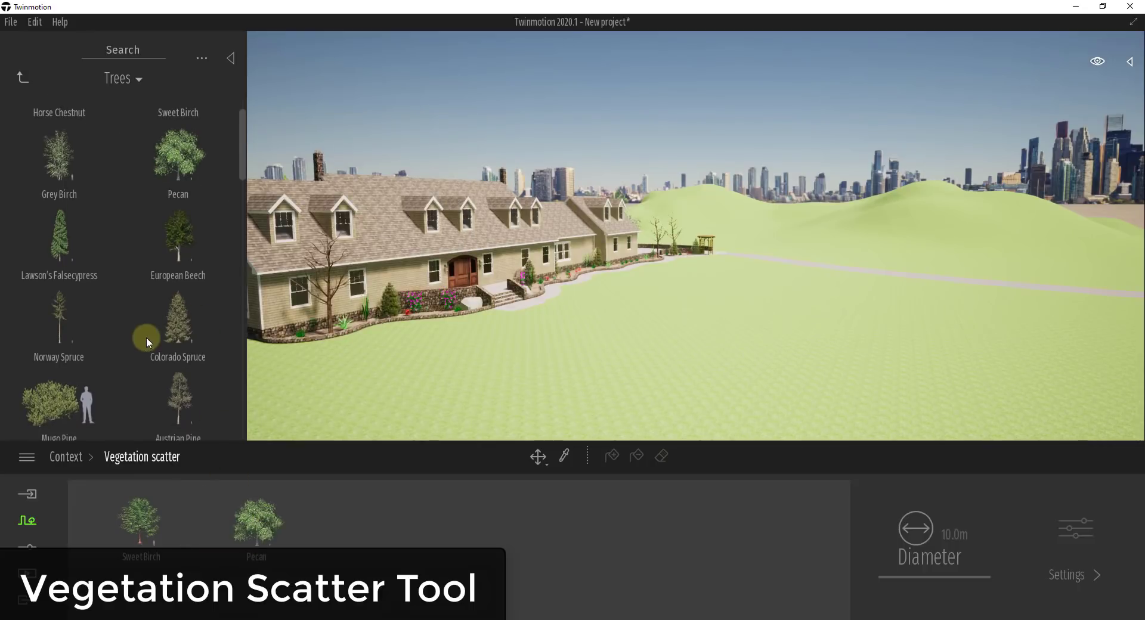
left_click_drag(66, 159, 393, 520)
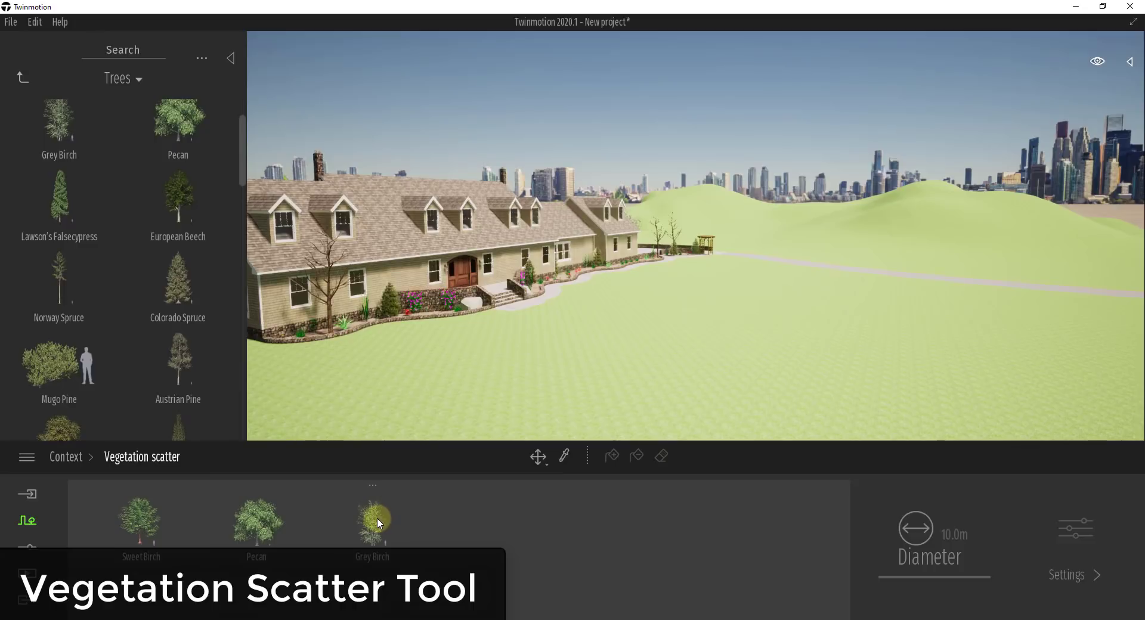
Select all three tree species and scatter them across the lawn and the ground around the house
left_click(378, 516)
left_click(258, 520)
left_click(136, 521)
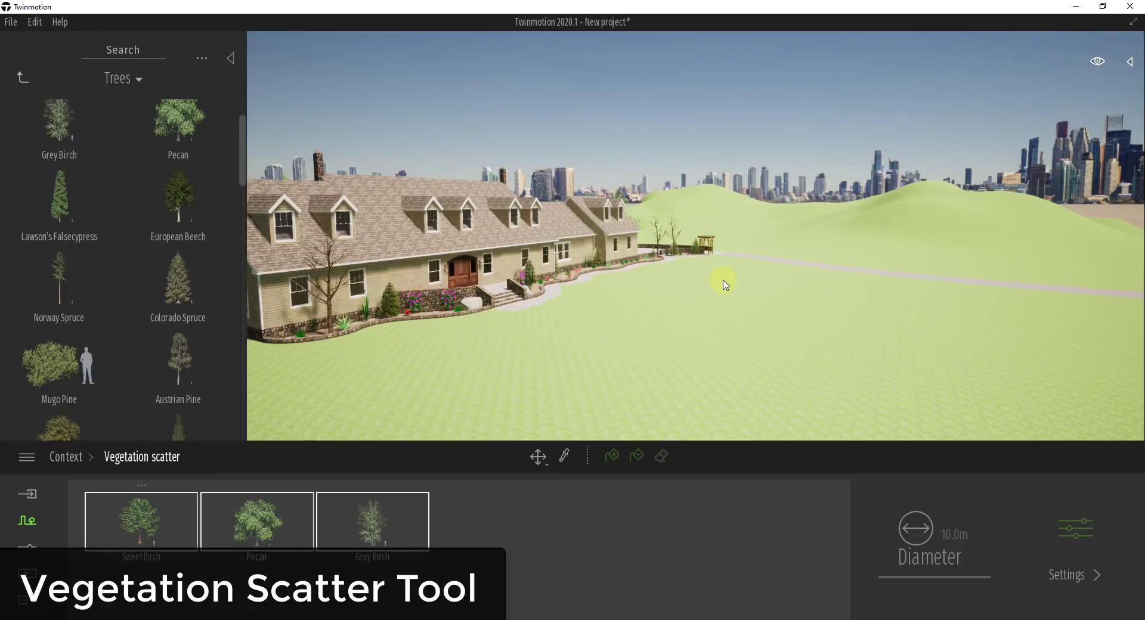
right_click_drag(728, 305, 723, 278)
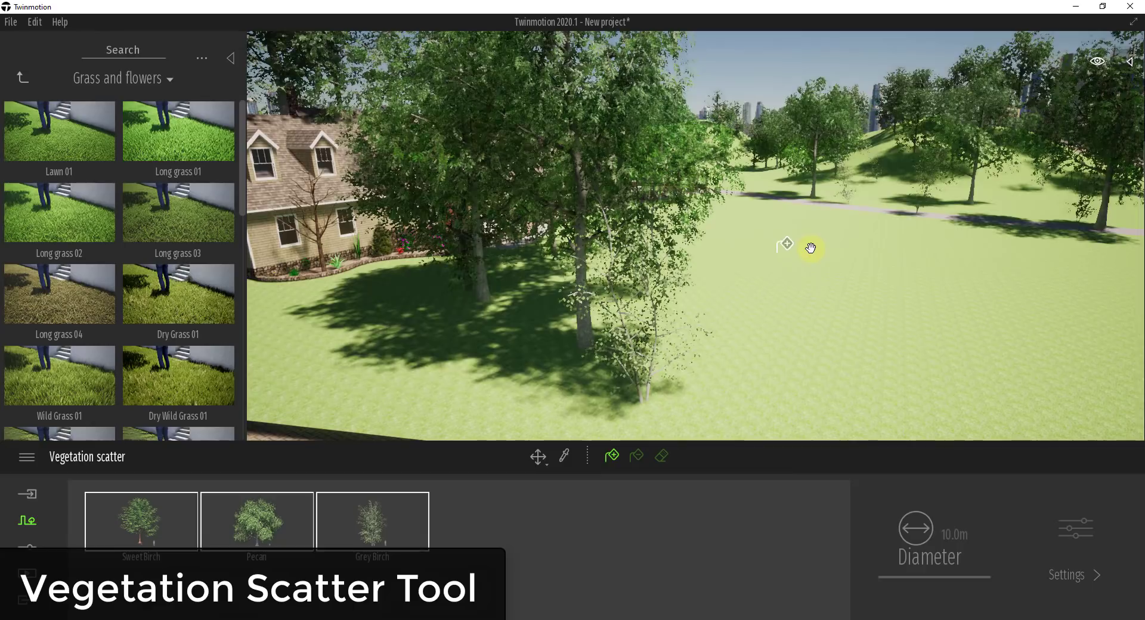
left_click(809, 264)
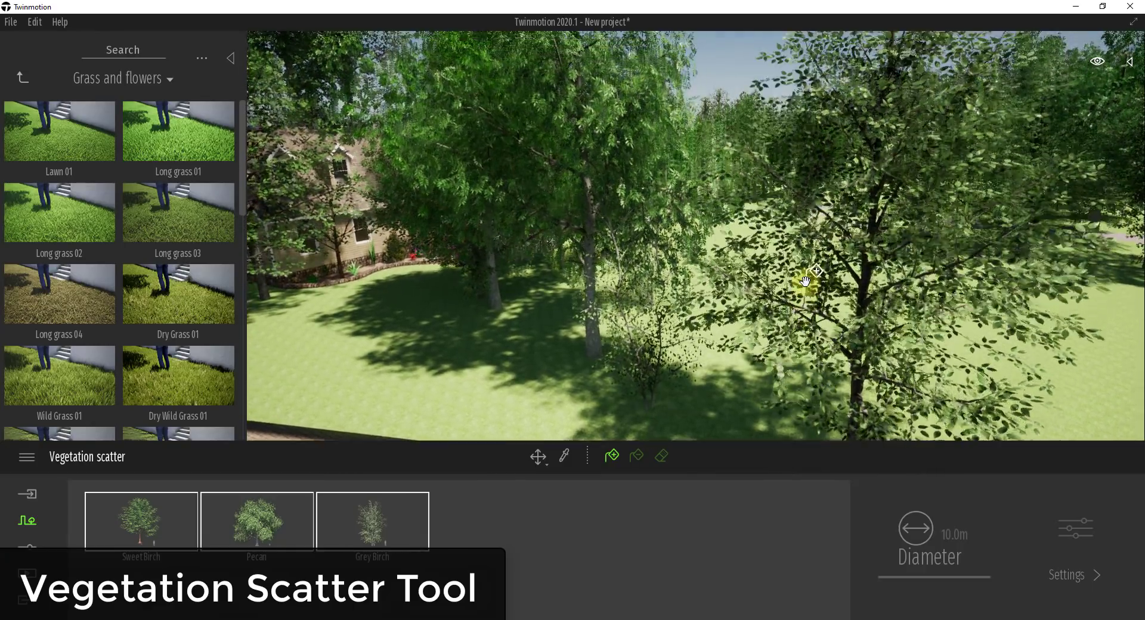
middle_click_drag(805, 281, 806, 281)
right_click_drag(805, 284, 804, 275)
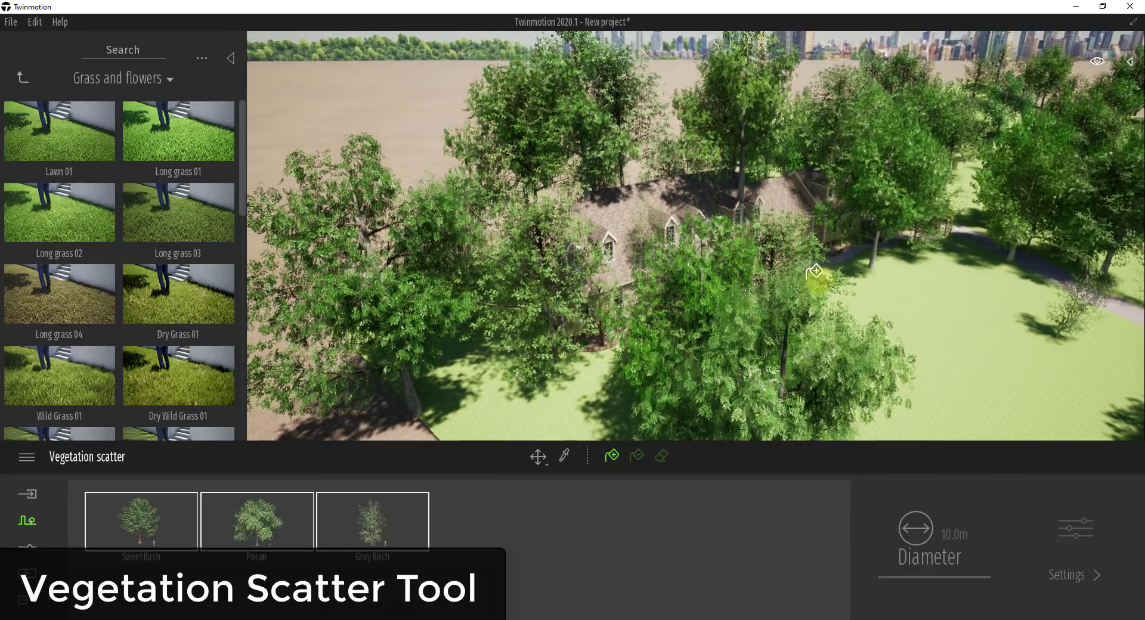
middle_click_drag(677, 216, 691, 227)
left_click_drag(692, 227, 634, 220)
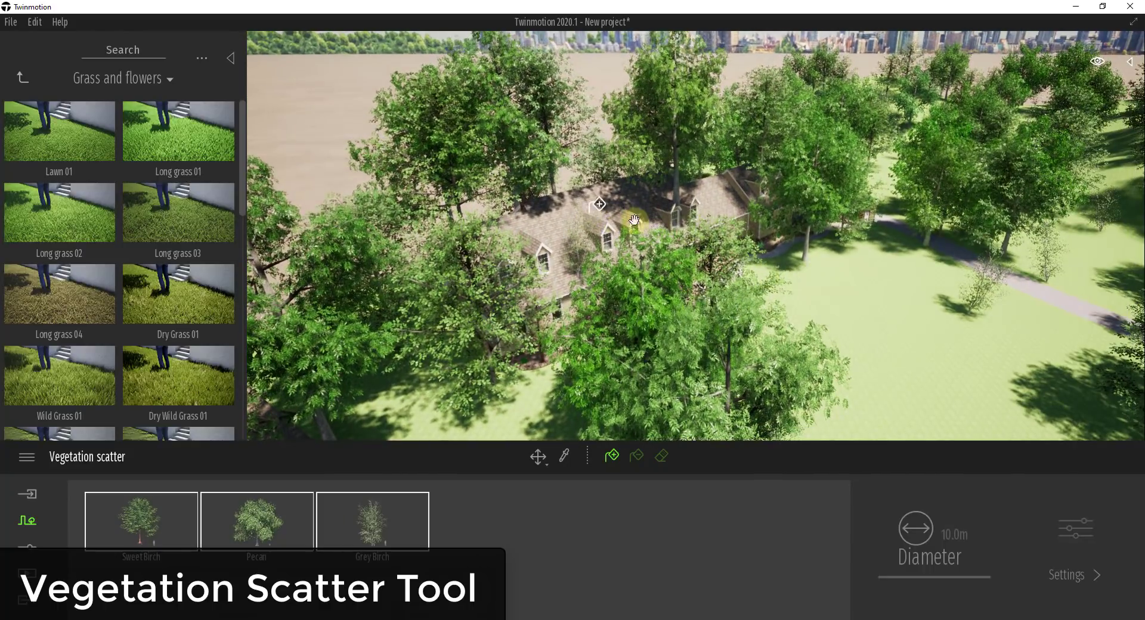
Thin out the scattered trees around the house with the scatter tool's reducing fill
left_click(637, 457)
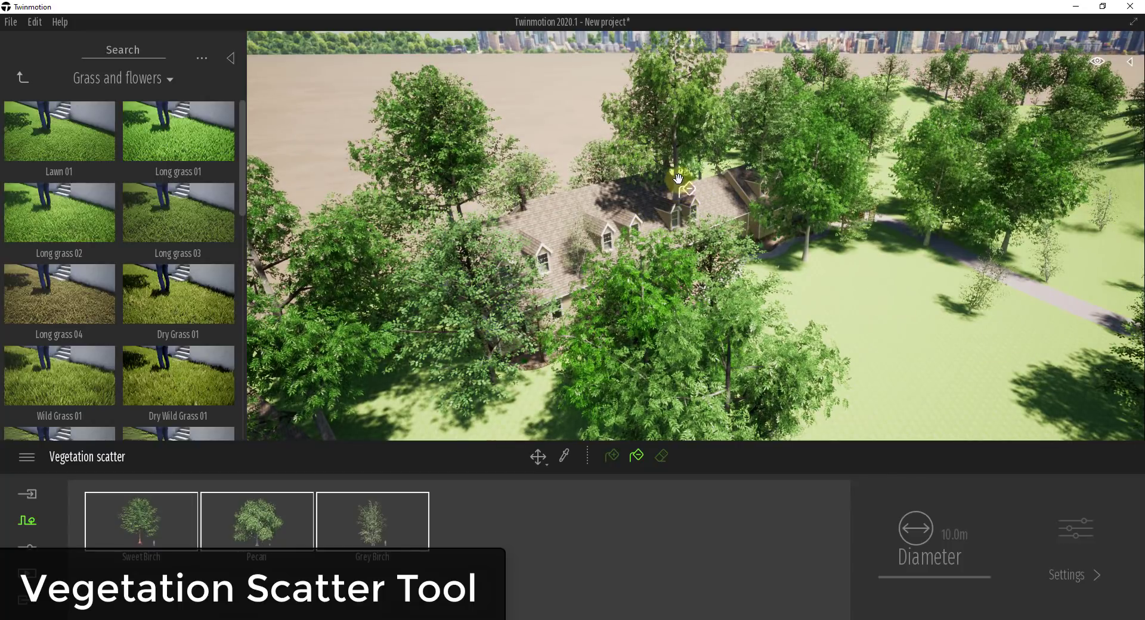
left_click_drag(727, 232, 712, 235)
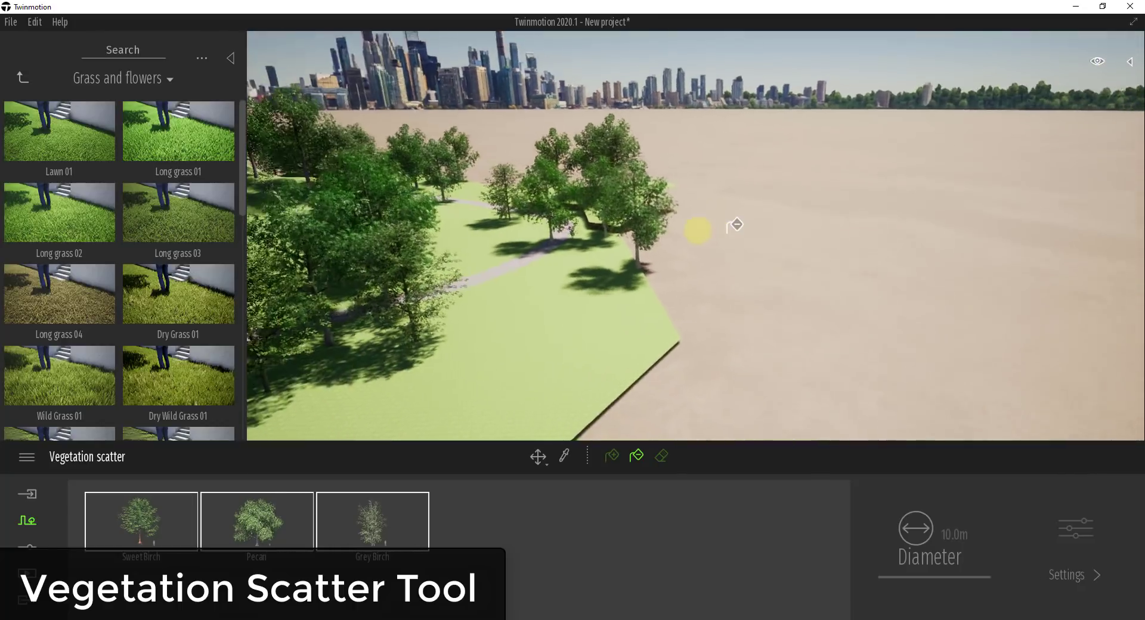
right_click_drag(727, 233, 737, 224)
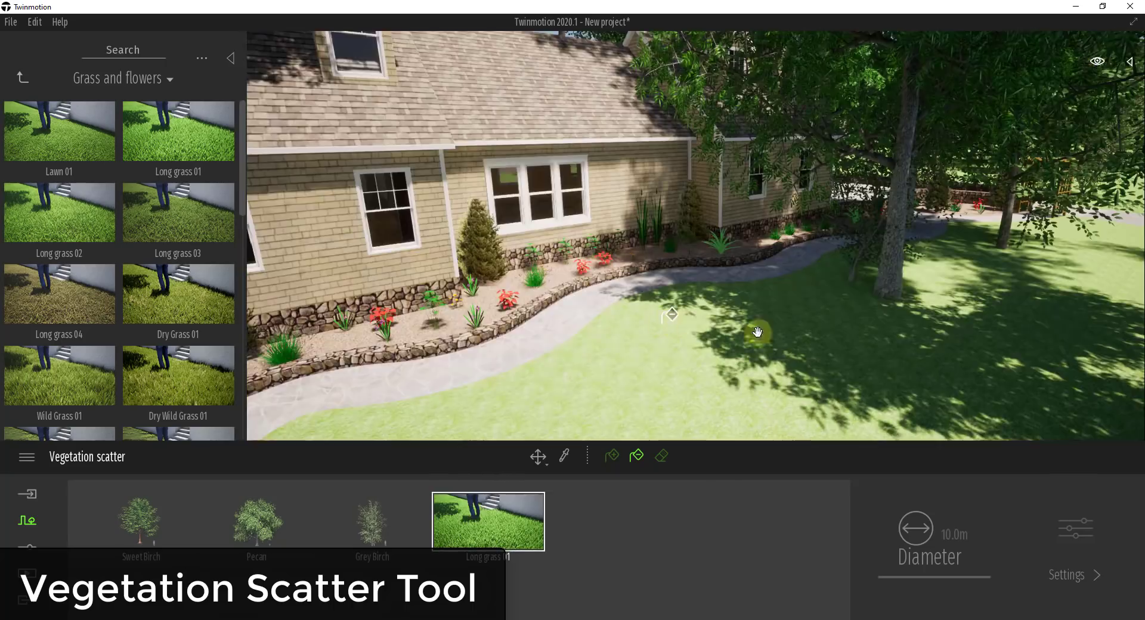
Add Long grass 01 to the scatter models and, with only it selected, fill the lawn repeatedly to build up dense grass
mouse_move(756, 333)
right_mouse_down()
mouse_move(659, 325)
mouse_move(671, 315)
mouse_move(641, 393)
right_mouse_up()
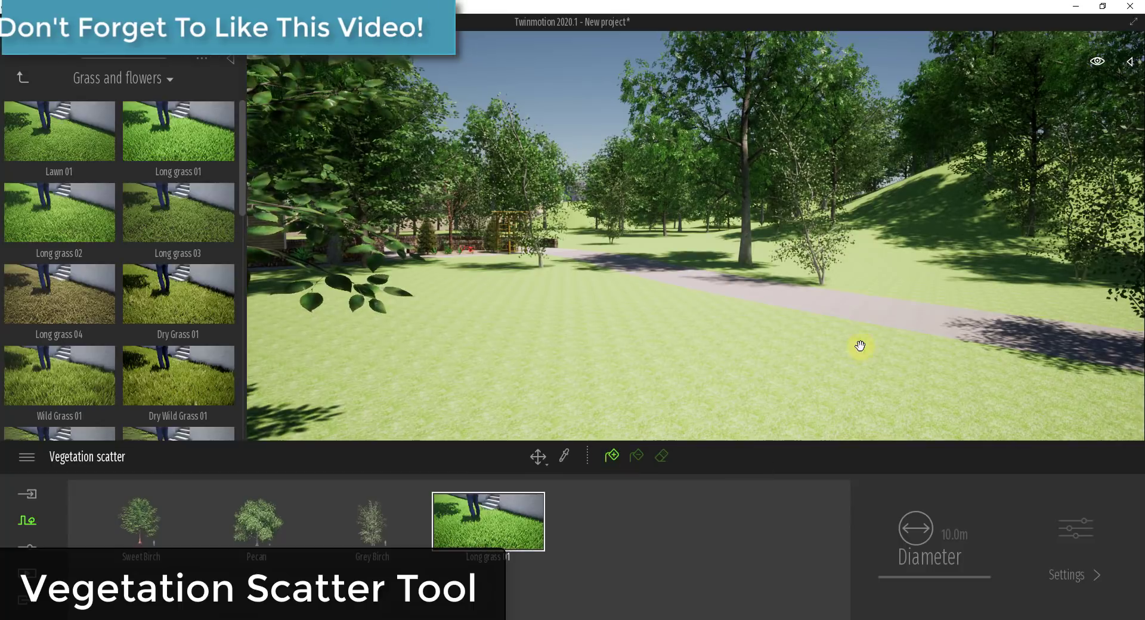
left_click_drag(818, 377, 695, 382)
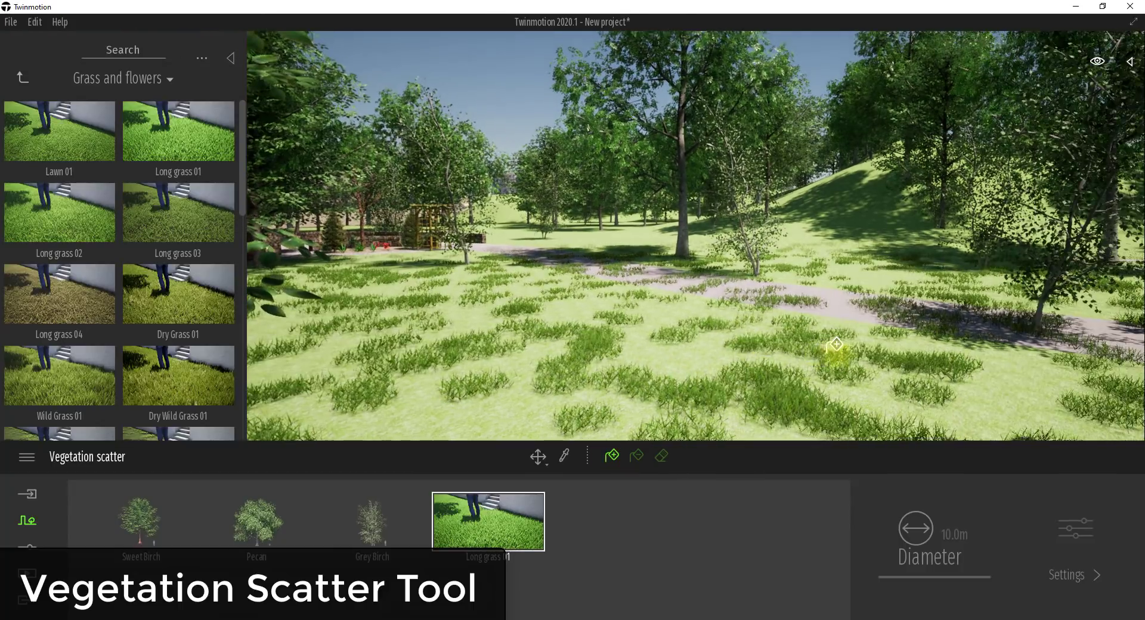
middle_click_drag(831, 354, 535, 368)
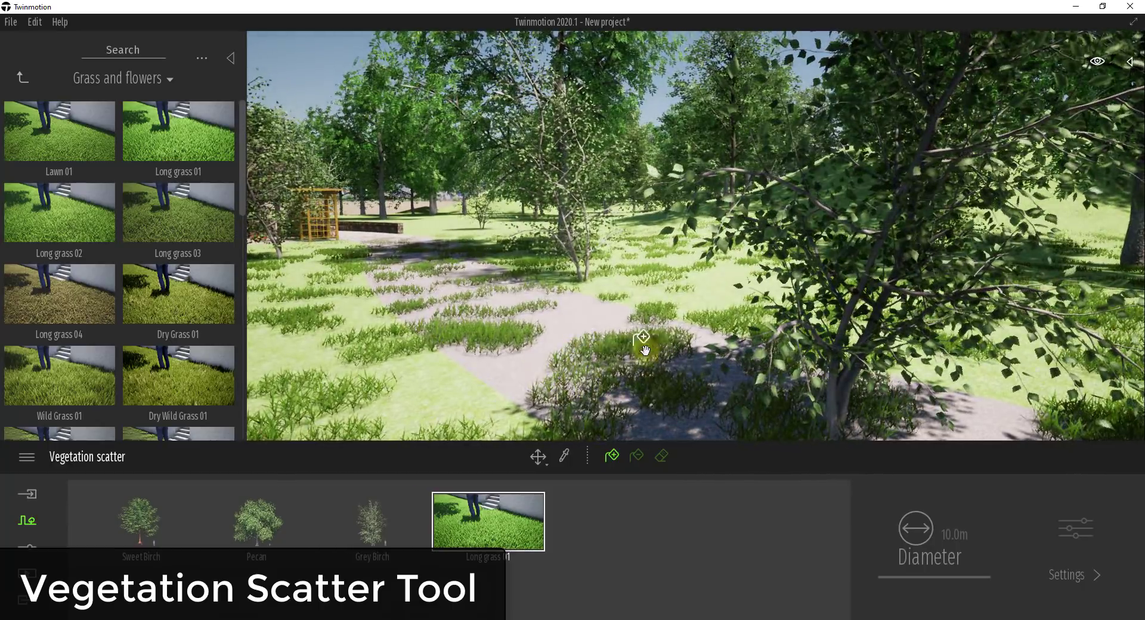
right_click_drag(645, 350, 636, 354)
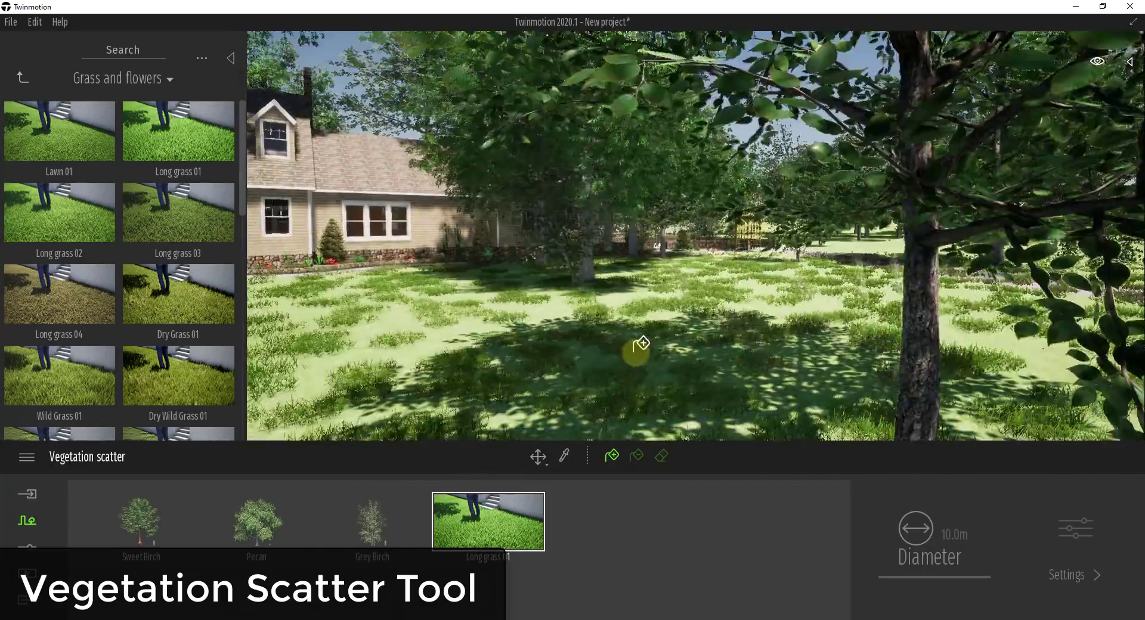
middle_click_drag(638, 351, 605, 349)
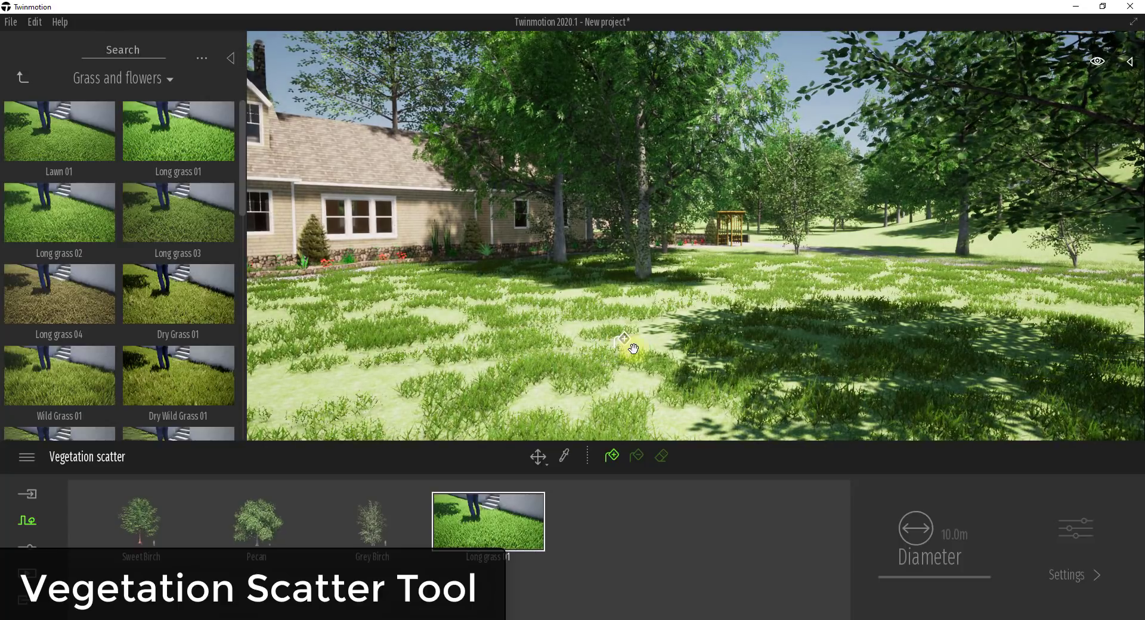
middle_click_drag(698, 358, 446, 388)
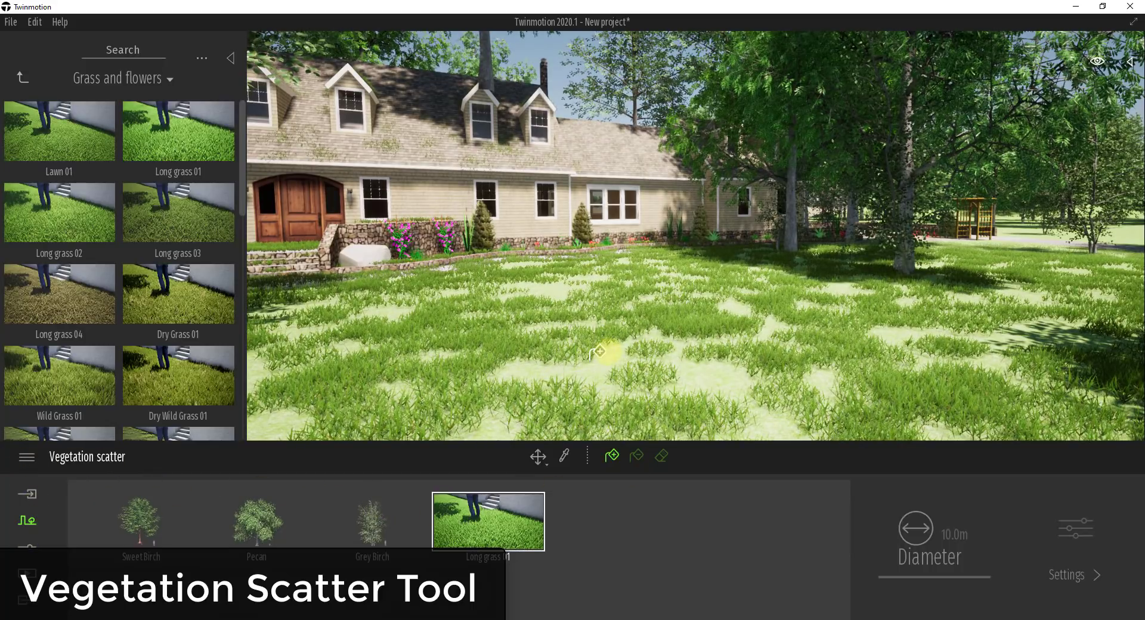
mouse_move(609, 351)
right_mouse_down()
mouse_move(626, 355)
mouse_move(602, 344)
mouse_move(609, 352)
right_mouse_up()
mouse_move(618, 342)
middle_mouse_down()
mouse_move(608, 347)
mouse_move(618, 342)
middle_mouse_up()
right_click_drag(604, 358, 607, 349)
Select all three trees and Long grass 01, and erase the vegetation growing through the house roof
left_click(146, 544, "shift")
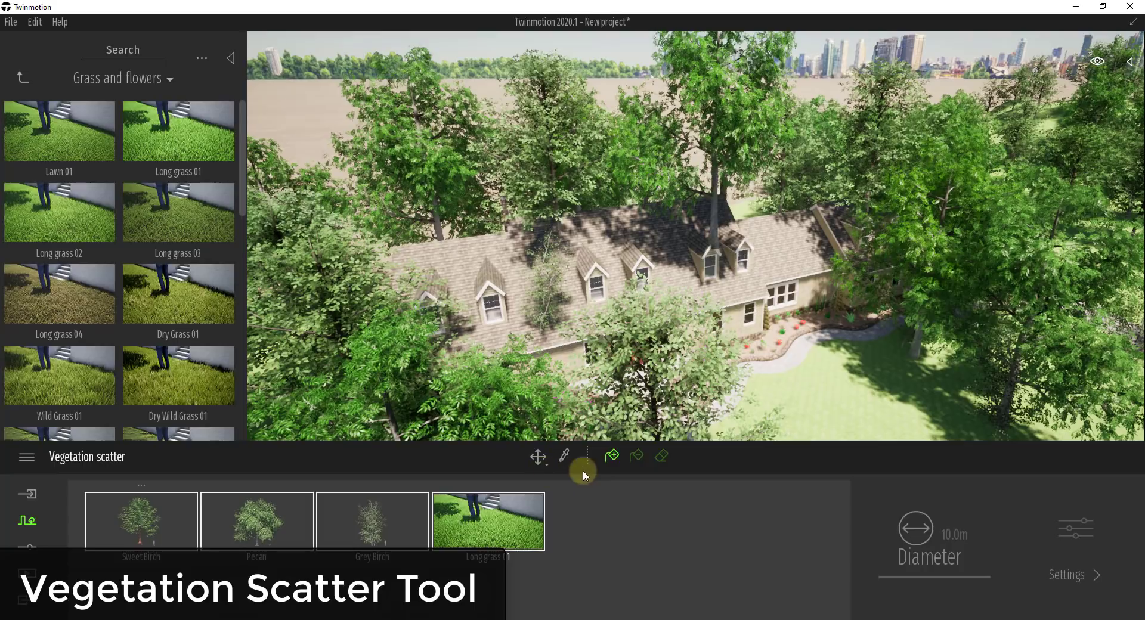
mouse_move(760, 302)
left_mouse_down()
mouse_move(808, 279)
mouse_move(802, 259)
mouse_move(729, 246)
mouse_move(590, 251)
mouse_move(537, 298)
mouse_move(507, 350)
mouse_move(456, 302)
mouse_move(448, 250)
mouse_move(477, 217)
mouse_move(533, 234)
mouse_move(591, 224)
mouse_move(716, 238)
mouse_move(853, 271)
mouse_move(914, 263)
mouse_move(934, 242)
mouse_move(866, 220)
mouse_move(805, 222)
mouse_move(759, 261)
left_mouse_up()
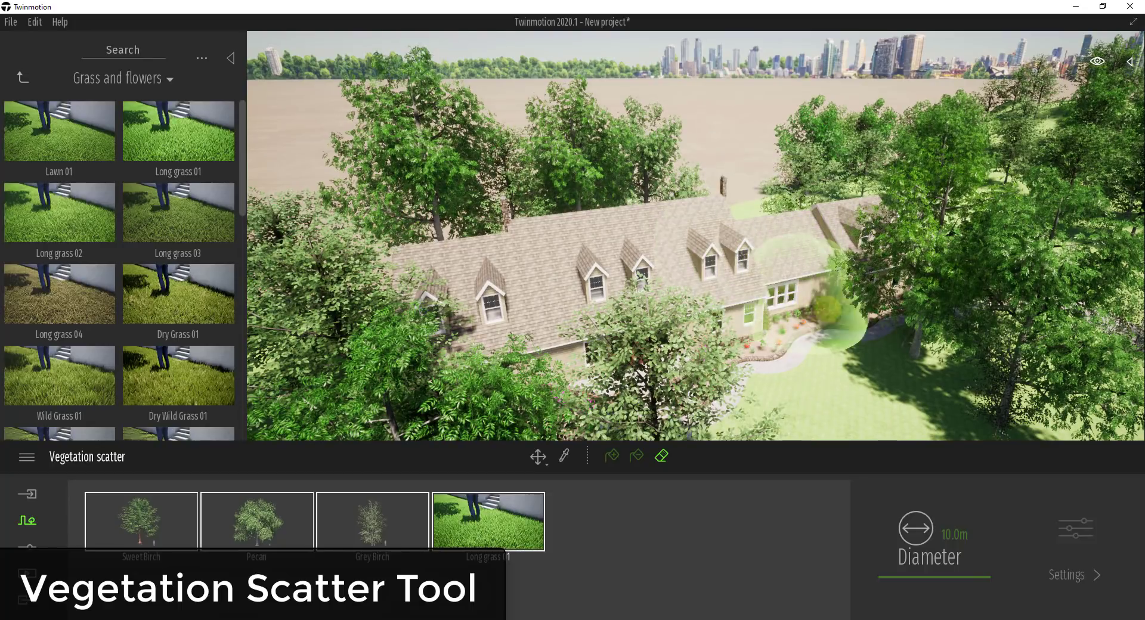
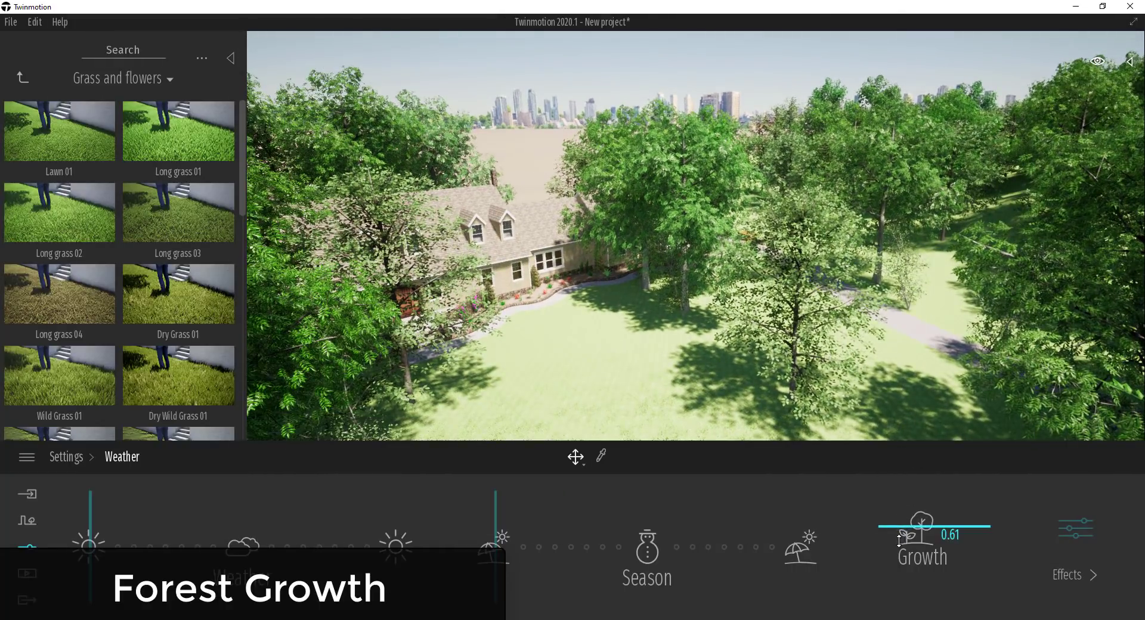
Vary the global vegetation Growth setting in the weather settings
mouse_move(900, 541)
left_mouse_down()
mouse_move(914, 530)
mouse_move(913, 539)
left_mouse_up()
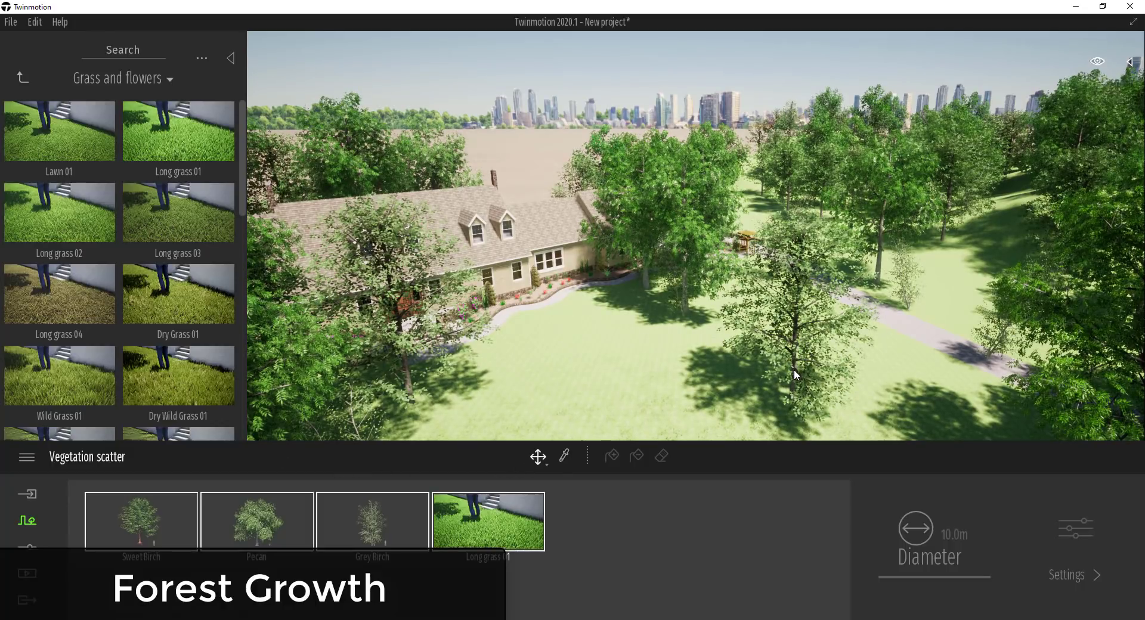
Place a Horse Chestnut from the Trees library on the lawn in front of the house and turn its Growth off
left_click(22, 78)
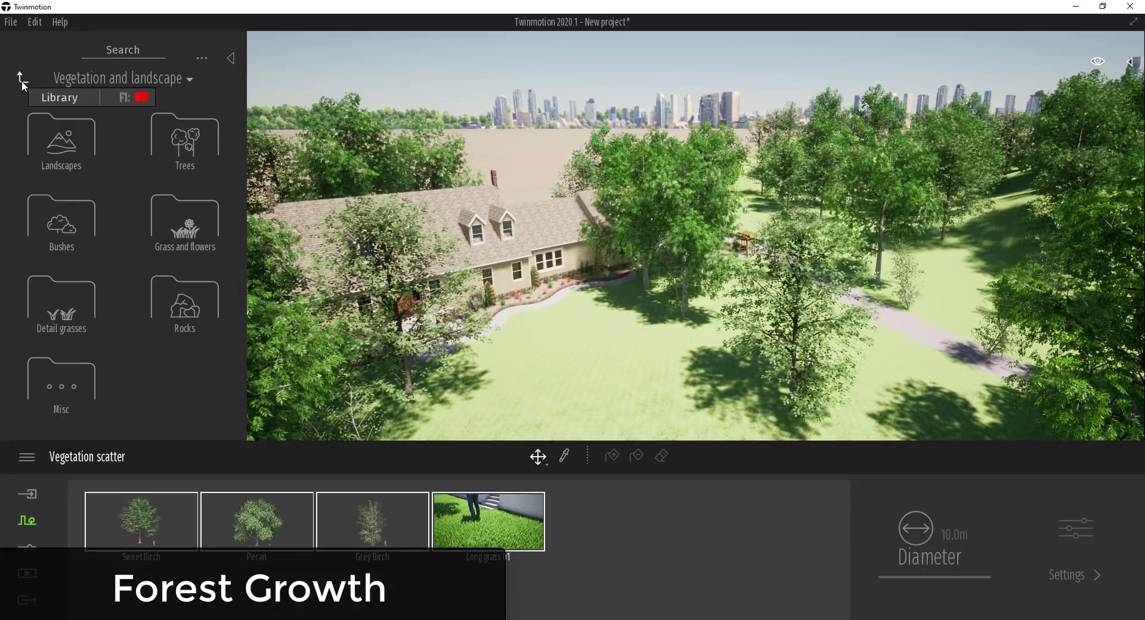
left_click(22, 79)
left_click(178, 138)
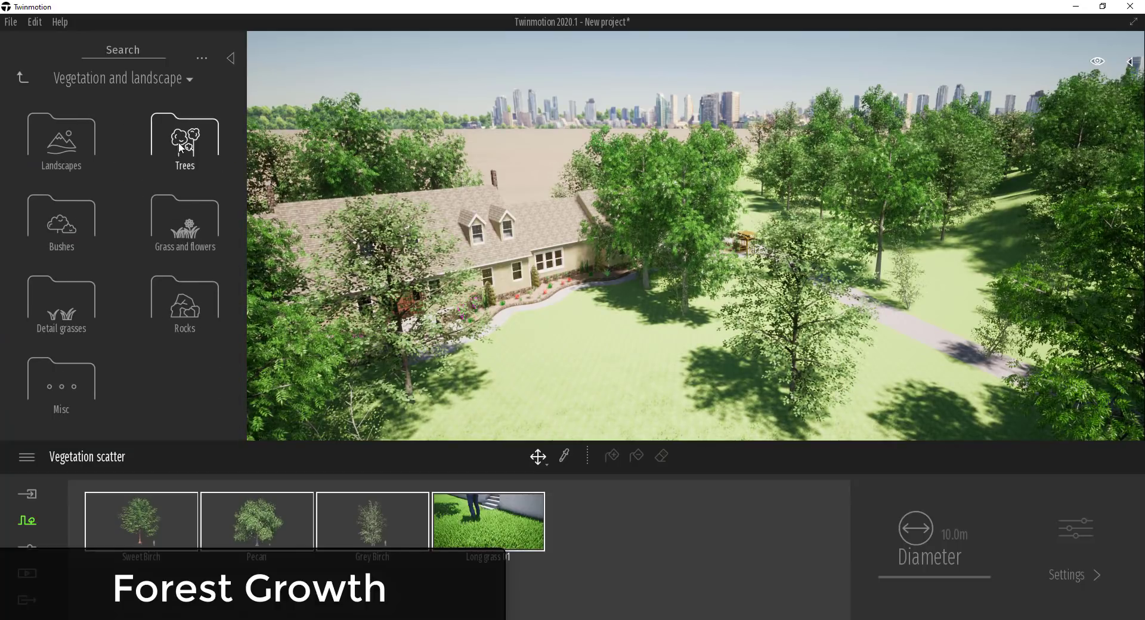
left_click(181, 146)
left_click_drag(76, 140, 609, 385)
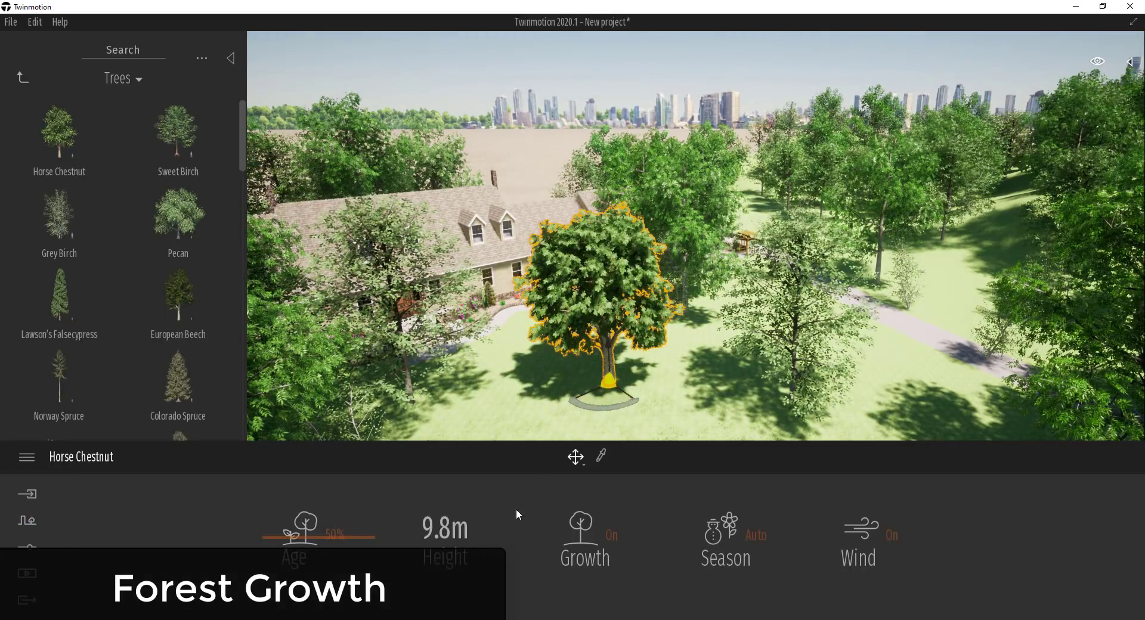
left_click(590, 531)
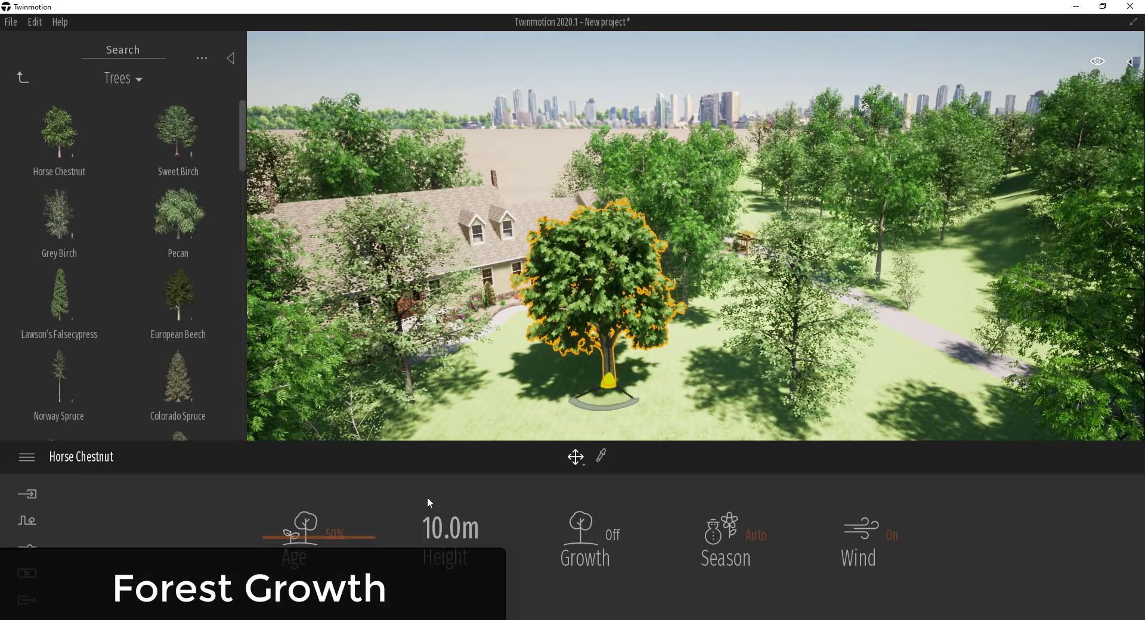
Set the global vegetation Growth in the weather settings to 0.47 and check the scattered trees
left_click(27, 546)
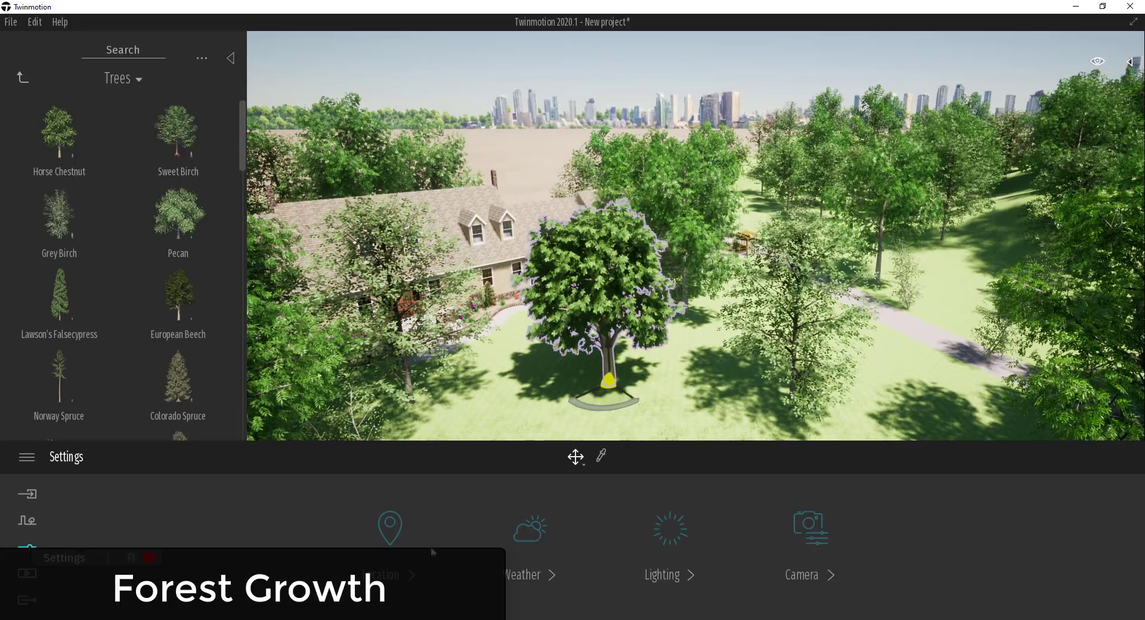
left_click(528, 537)
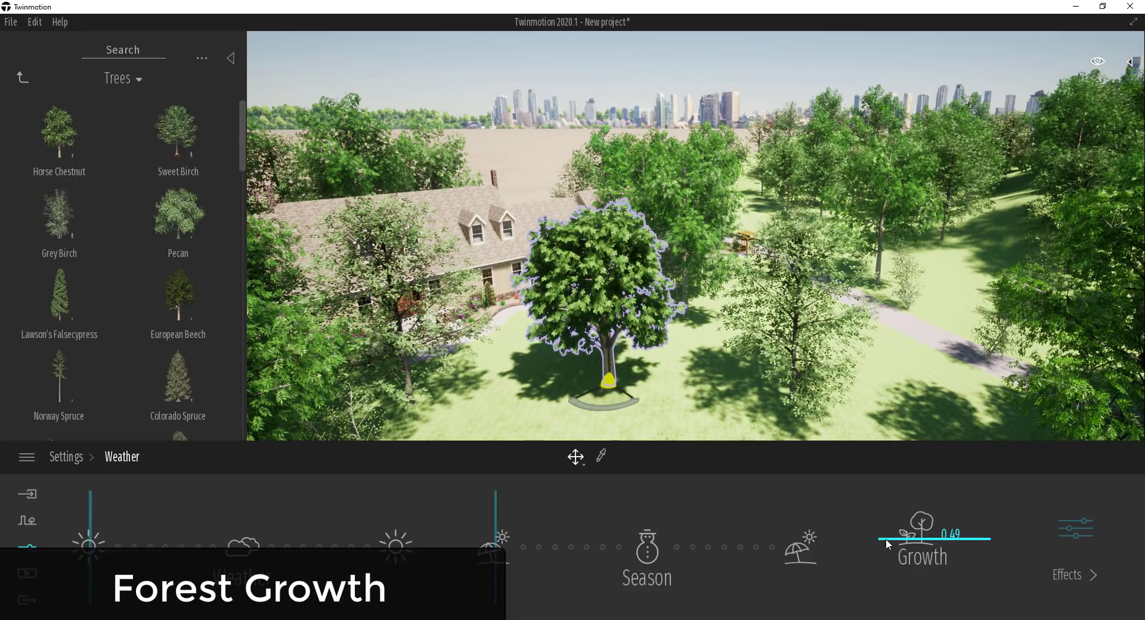
mouse_move(886, 538)
left_mouse_down()
mouse_move(883, 557)
mouse_move(891, 537)
left_mouse_up()
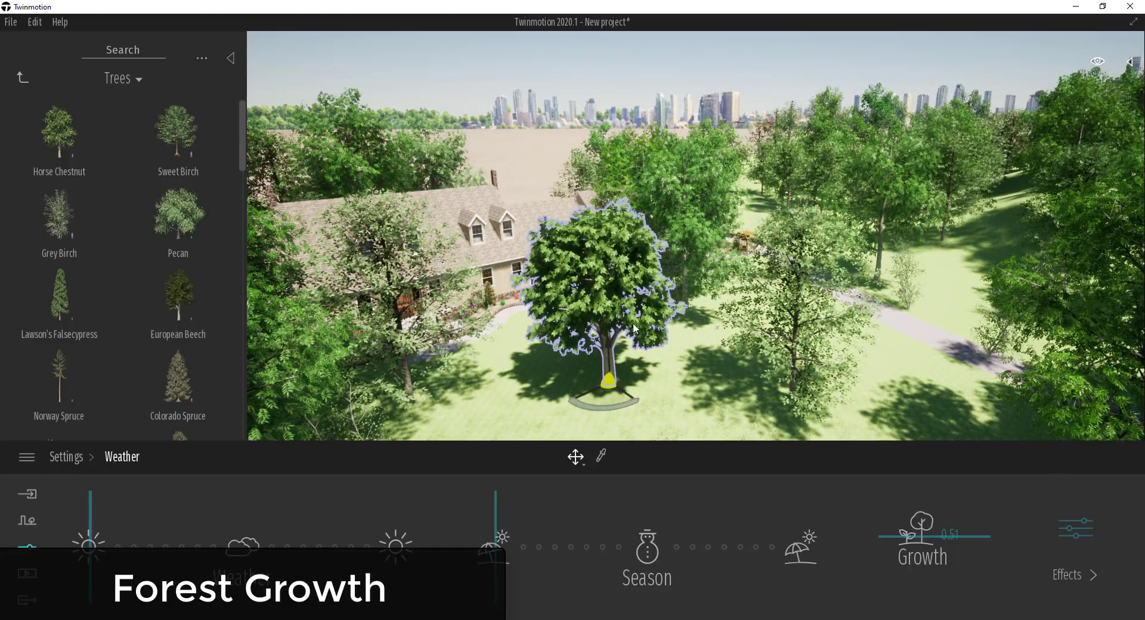
left_click_drag(893, 540, 893, 551)
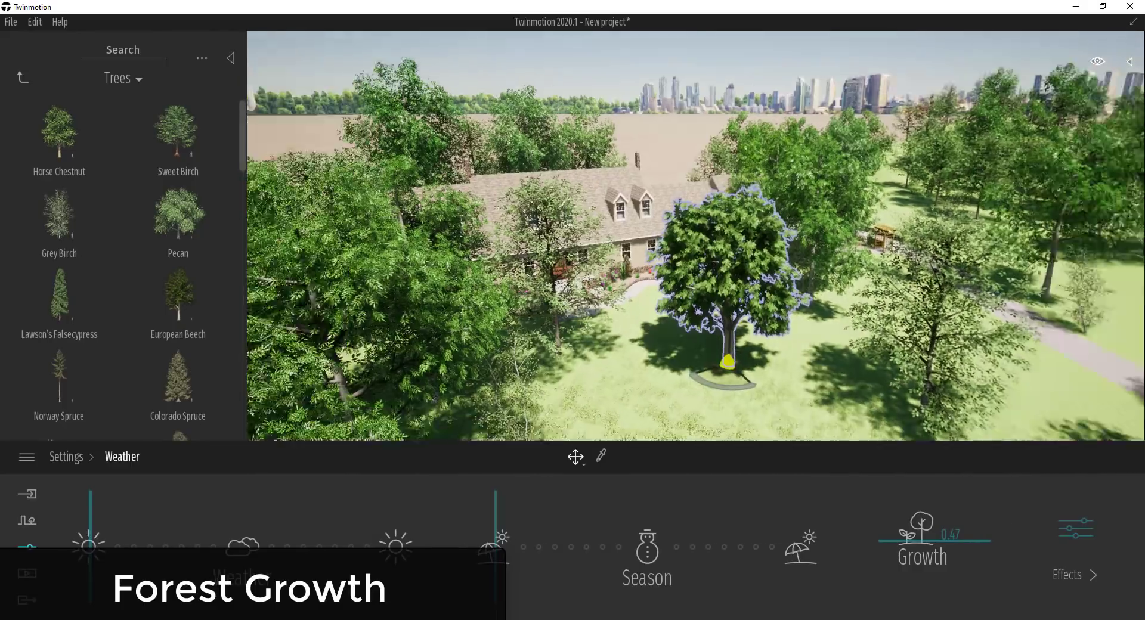
right_click_drag(578, 185, 550, 188)
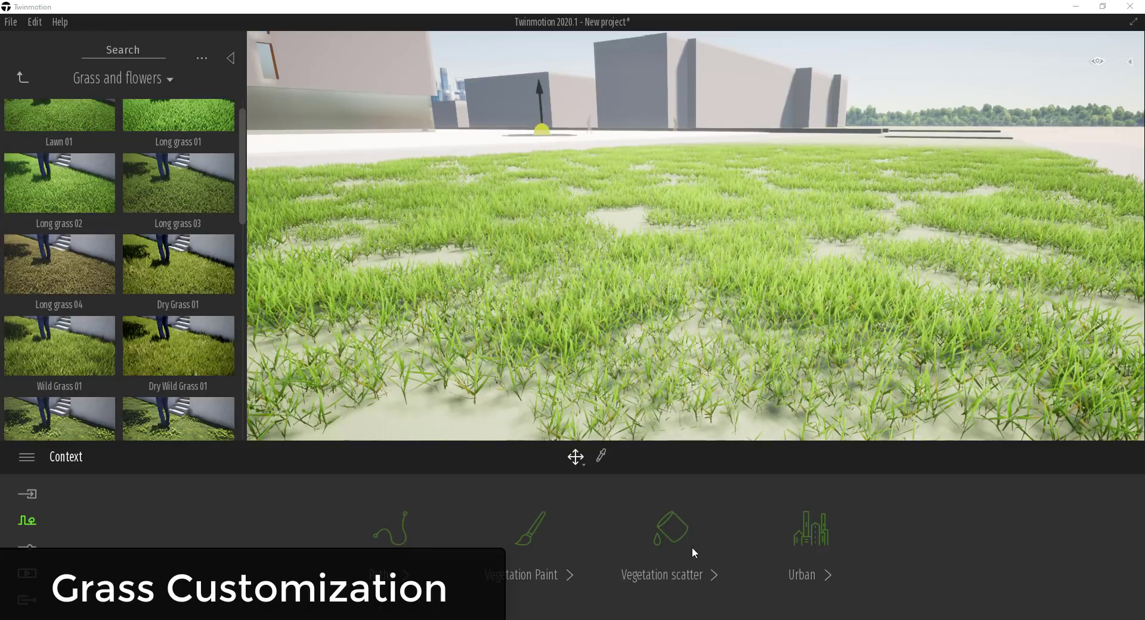
In the vegetation scatter settings of Long grass 01, set the Size to 63% and try out the Dryness option
left_click(681, 536)
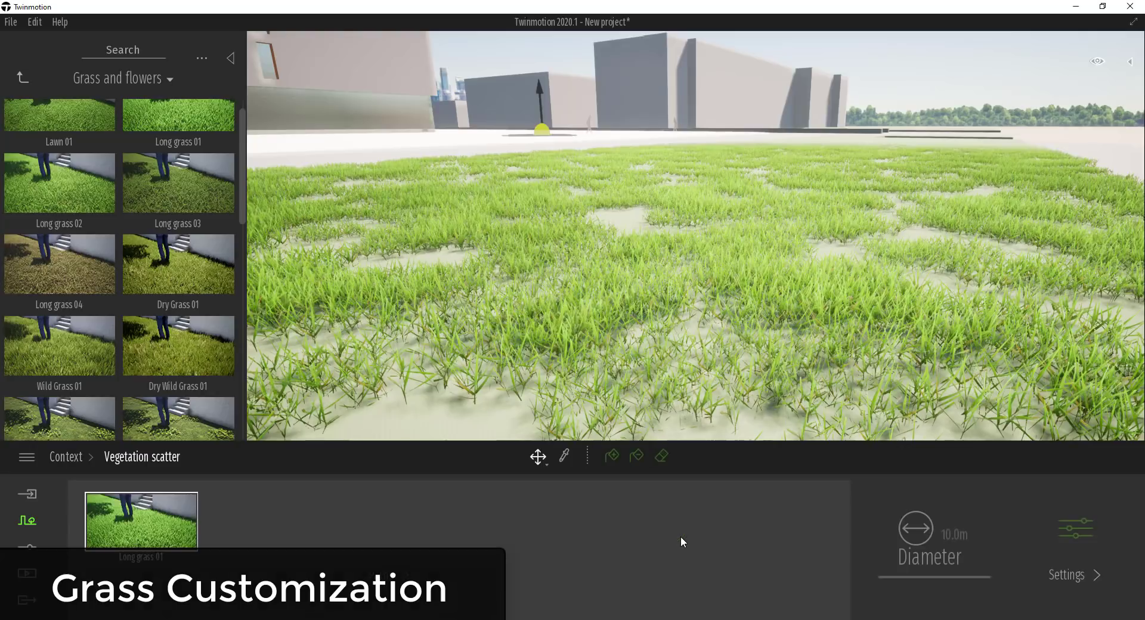
left_click(1093, 538)
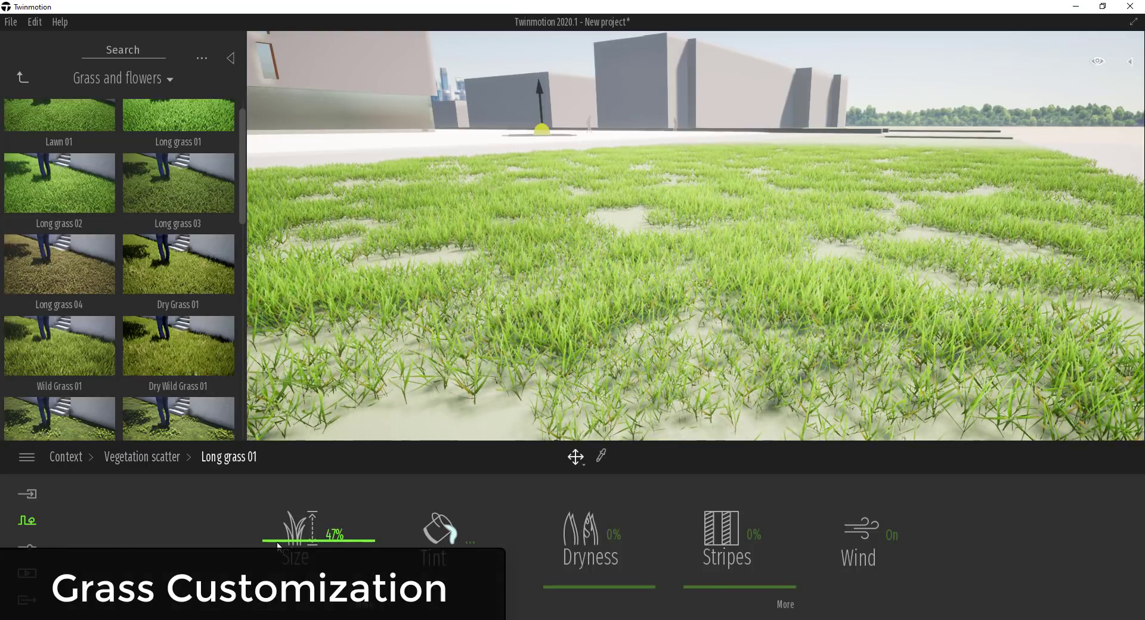
left_click_drag(278, 546, 263, 487)
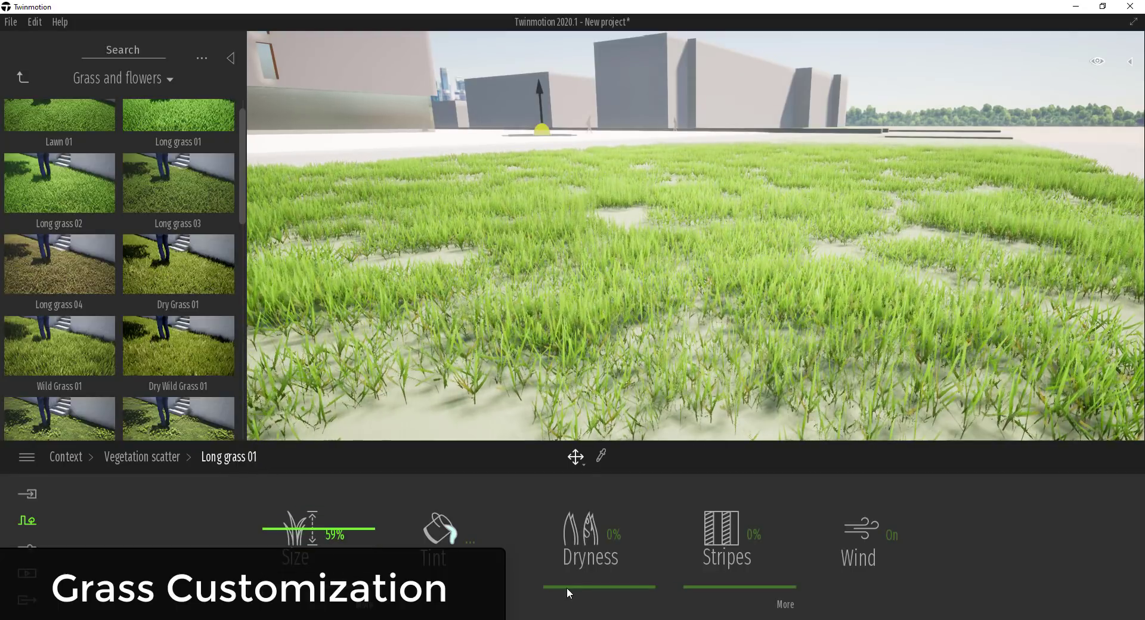
left_click_drag(556, 564, 585, 612)
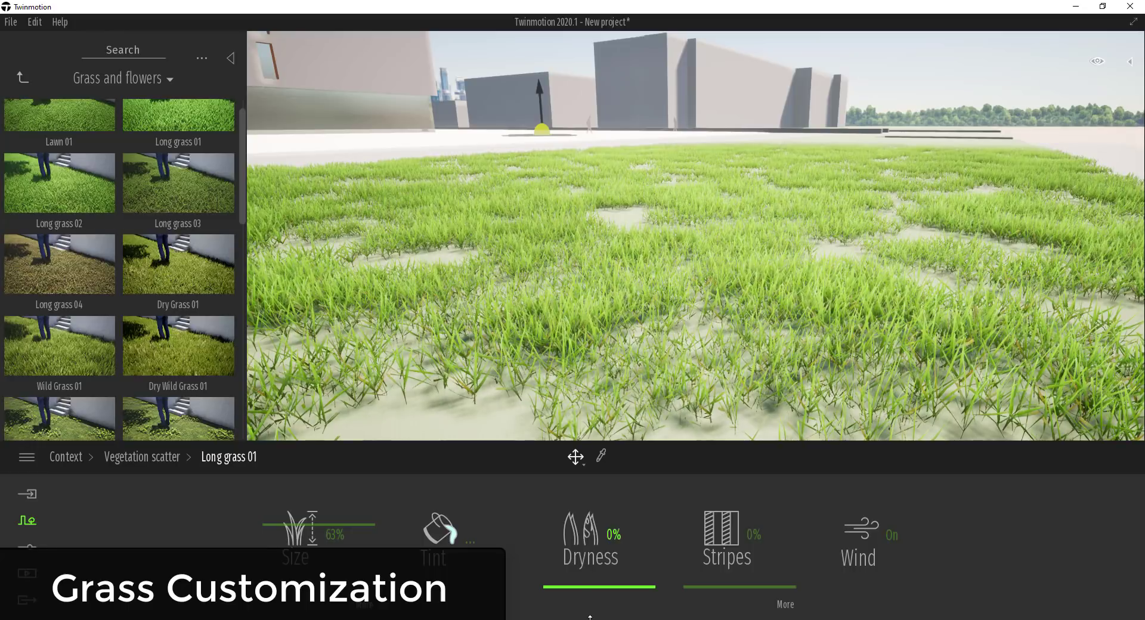
Tint Long grass 01 with the pale green color CDFFE7 and try out its Stripes option
left_click(442, 543)
mouse_move(468, 312)
left_mouse_down()
mouse_move(473, 324)
mouse_move(500, 279)
mouse_move(482, 307)
mouse_move(453, 308)
left_mouse_up()
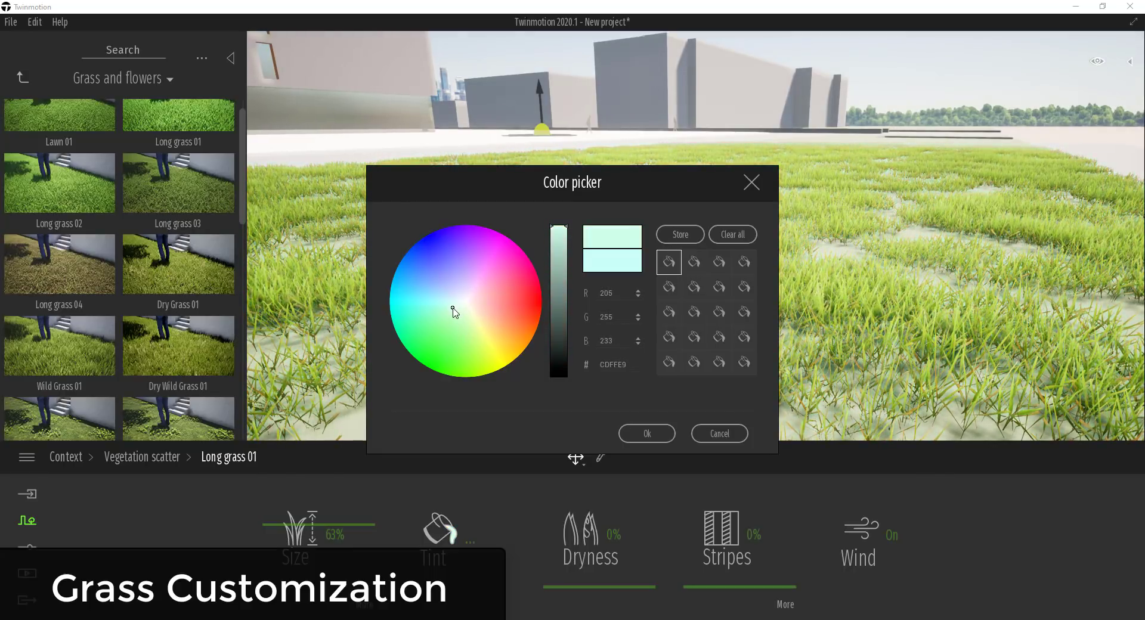
left_click(648, 434)
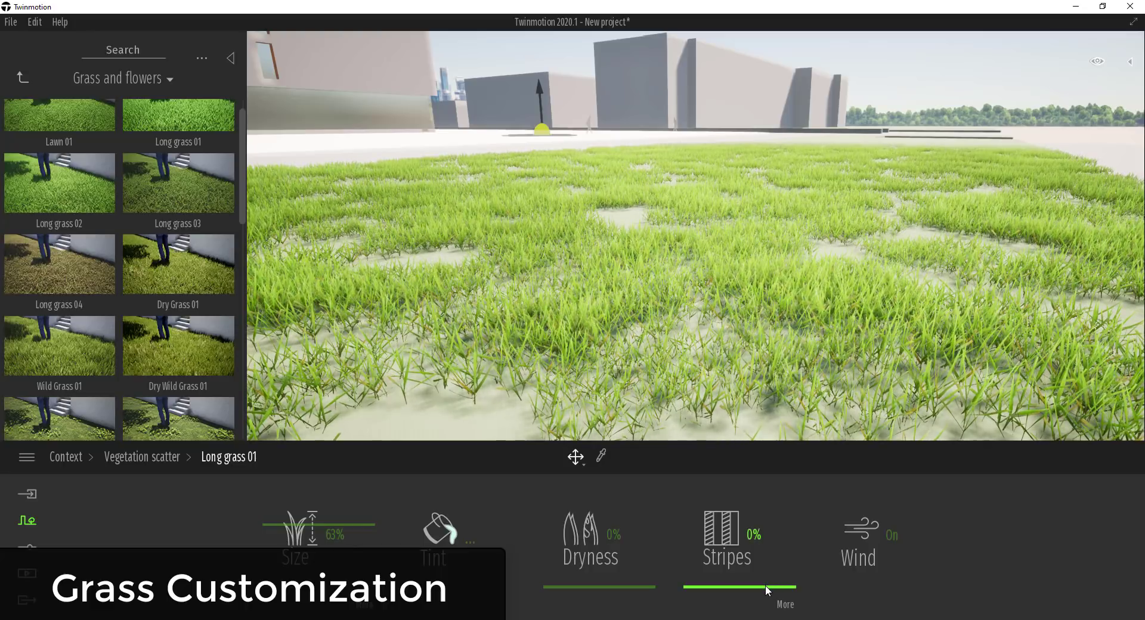
left_click_drag(767, 590, 748, 590)
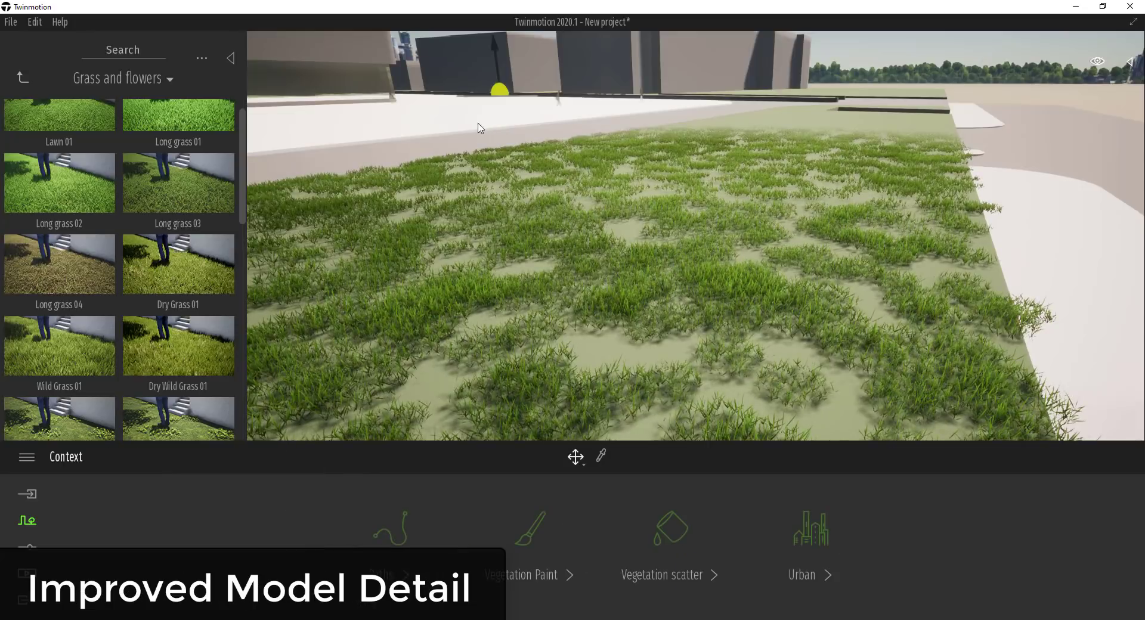
Place a Tropical palm 1 from the Bushes library in the grass
mouse_move(21, 100)
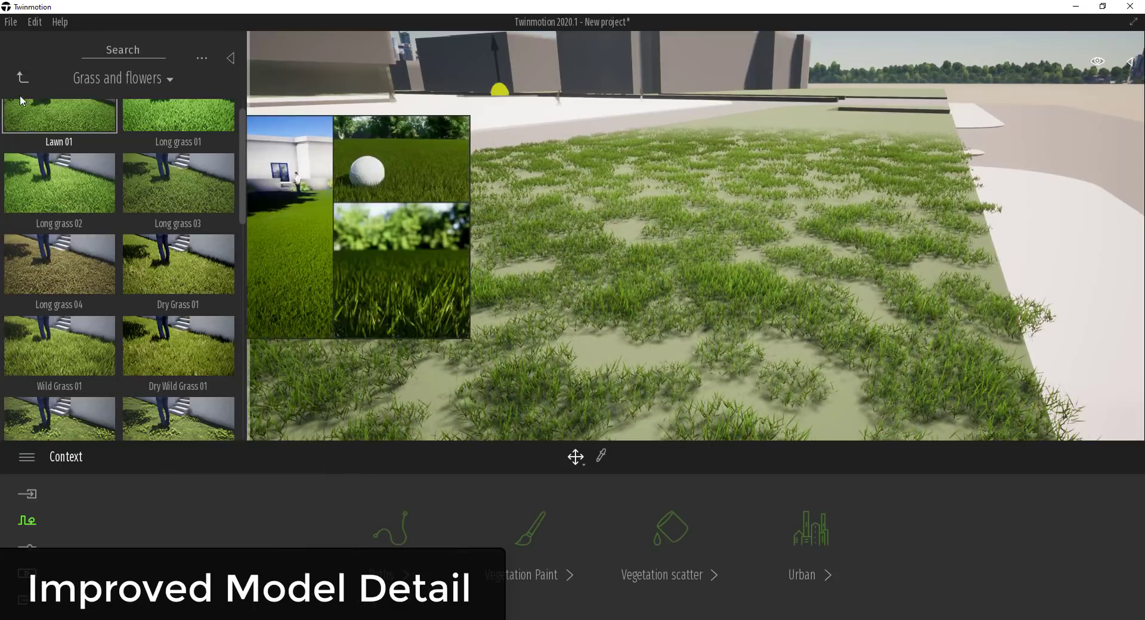
left_click(22, 78)
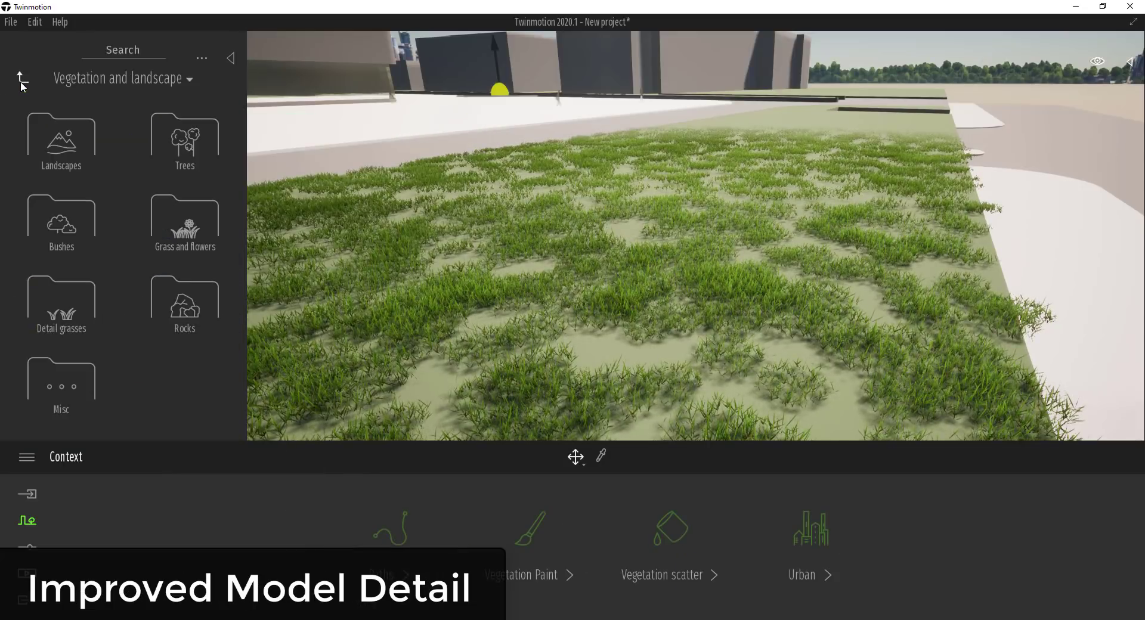
left_click(63, 236)
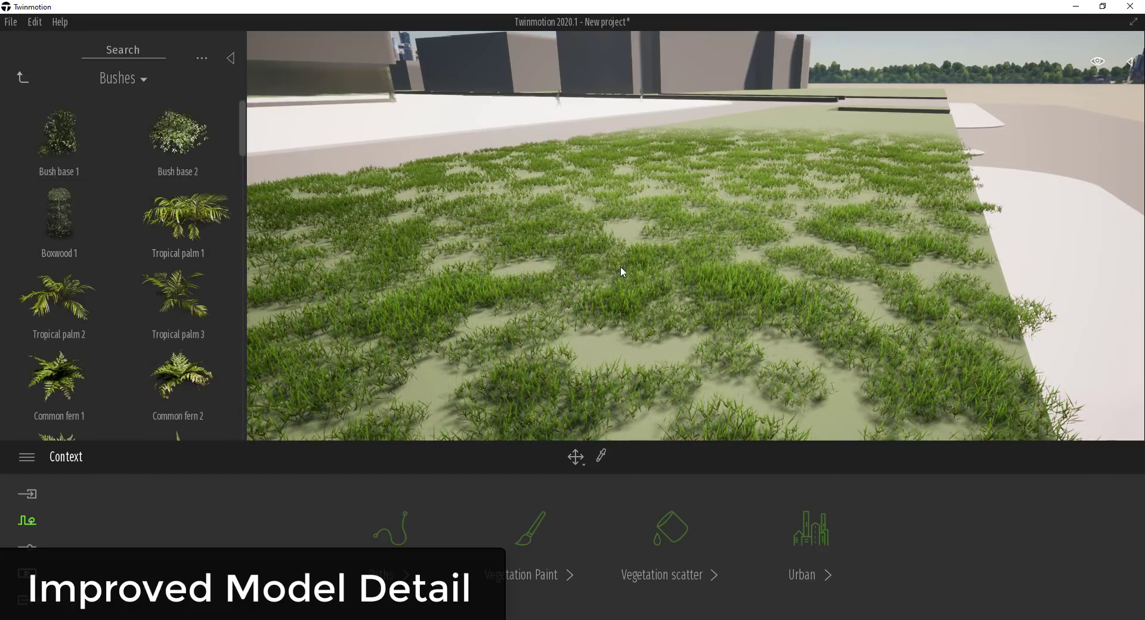
left_click_drag(620, 272, 753, 281)
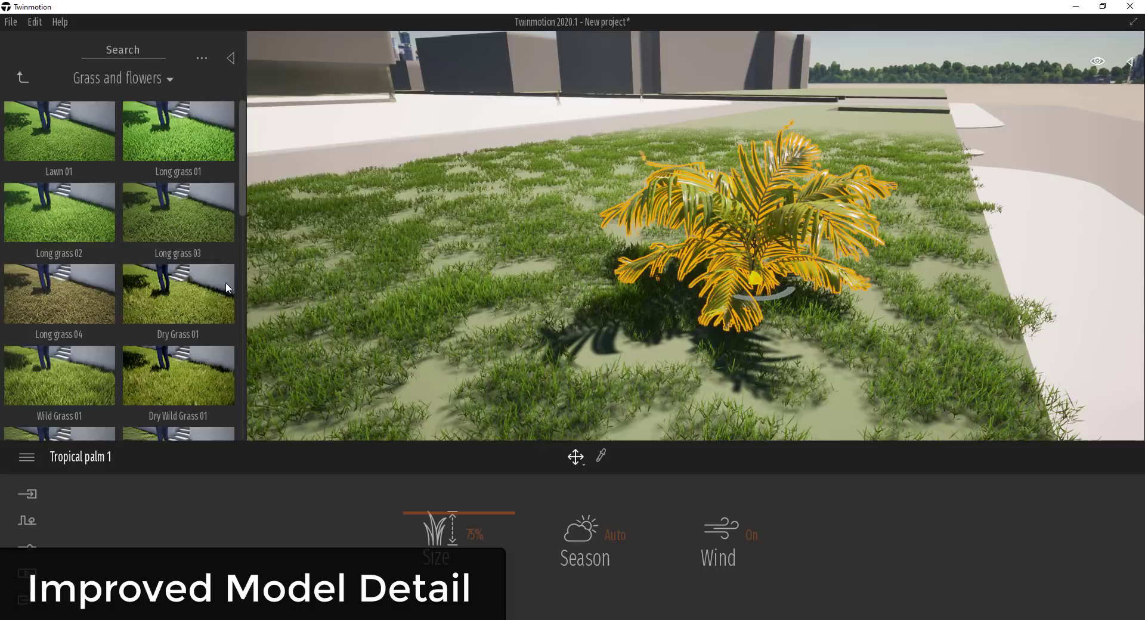
Place a Common fern 1 from the Bushes library beside the palm and examine the palm's leaves up close
mouse_move(26, 128)
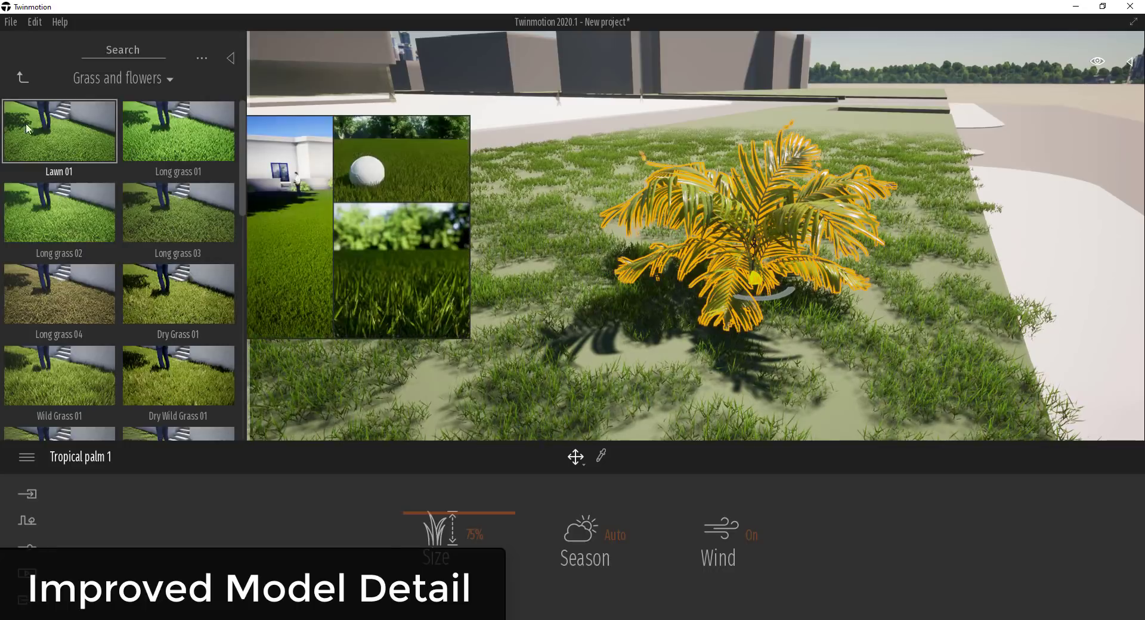
left_click(18, 77)
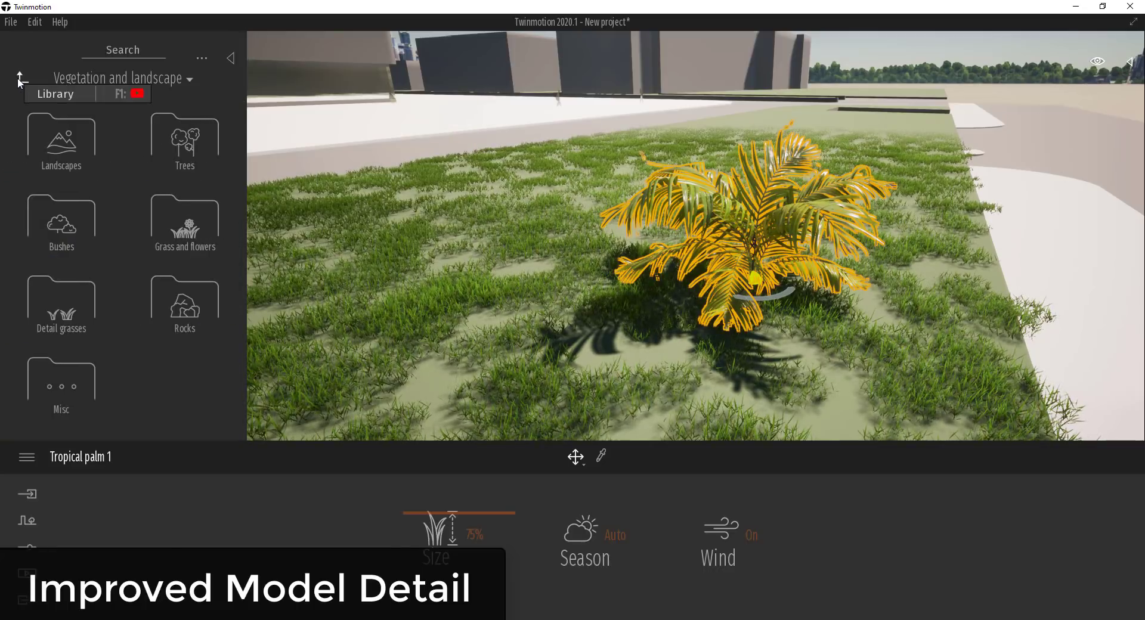
left_click(59, 212)
left_click_drag(68, 360, 573, 317)
right_click_drag(607, 313, 698, 314)
key("w")
key("w")
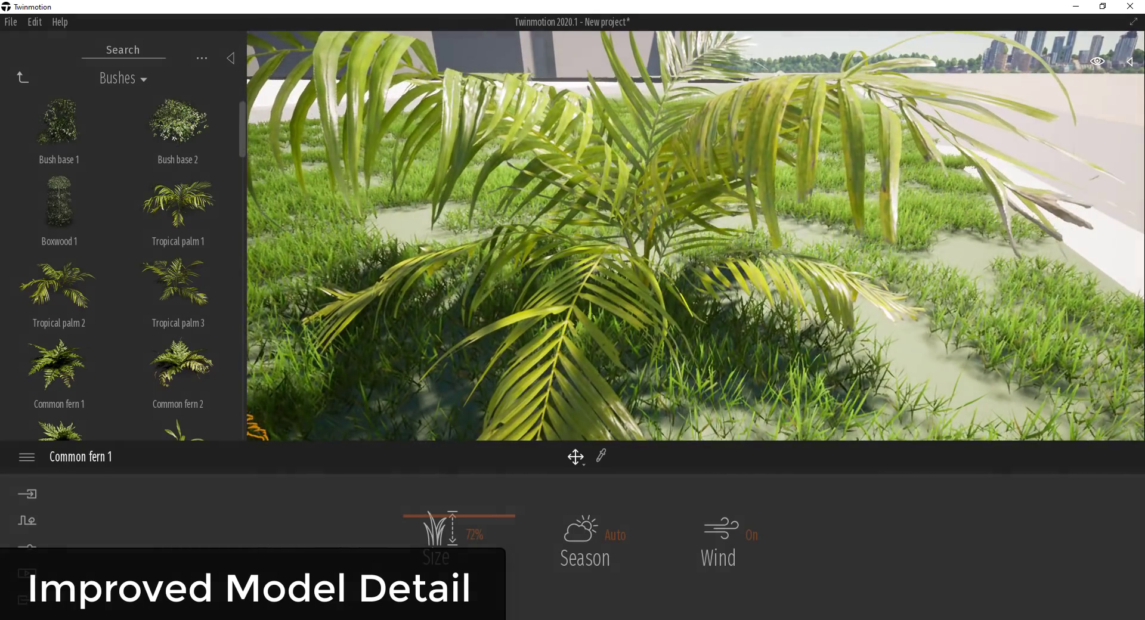
key("e")
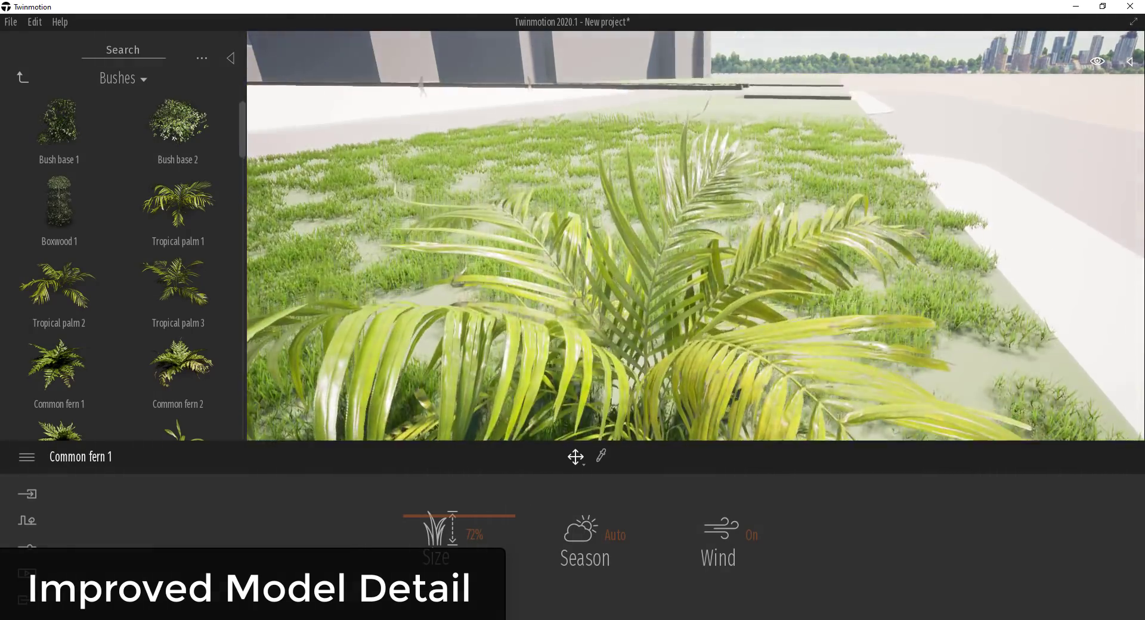
key("s")
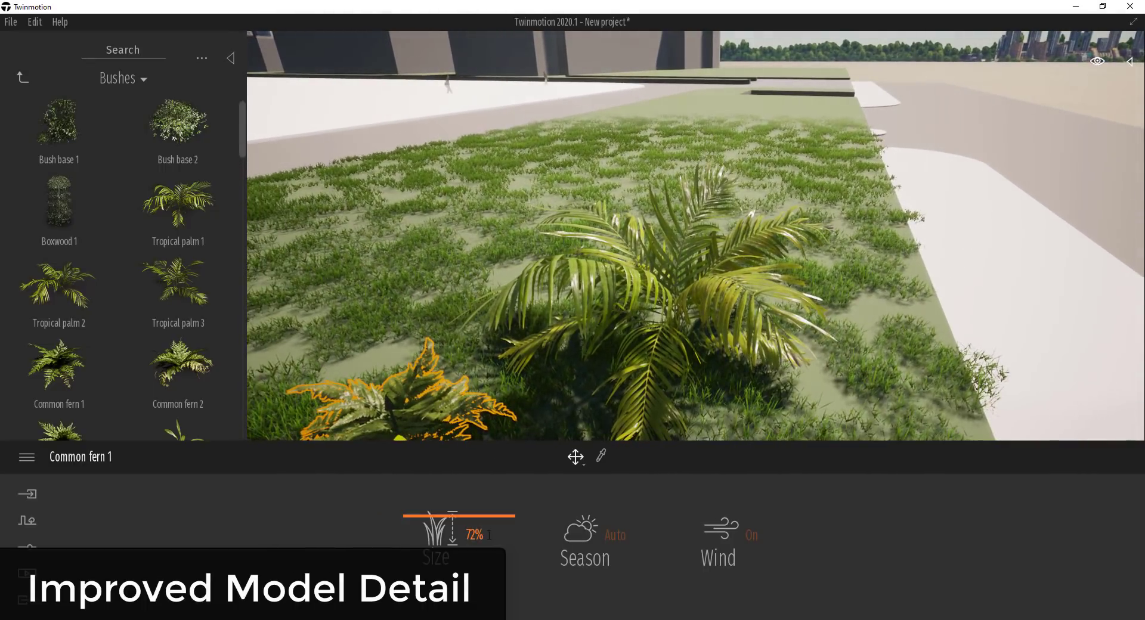
Reduce the fern's Size to 64% and inspect its detail next to the palm
left_click_drag(484, 516, 482, 538)
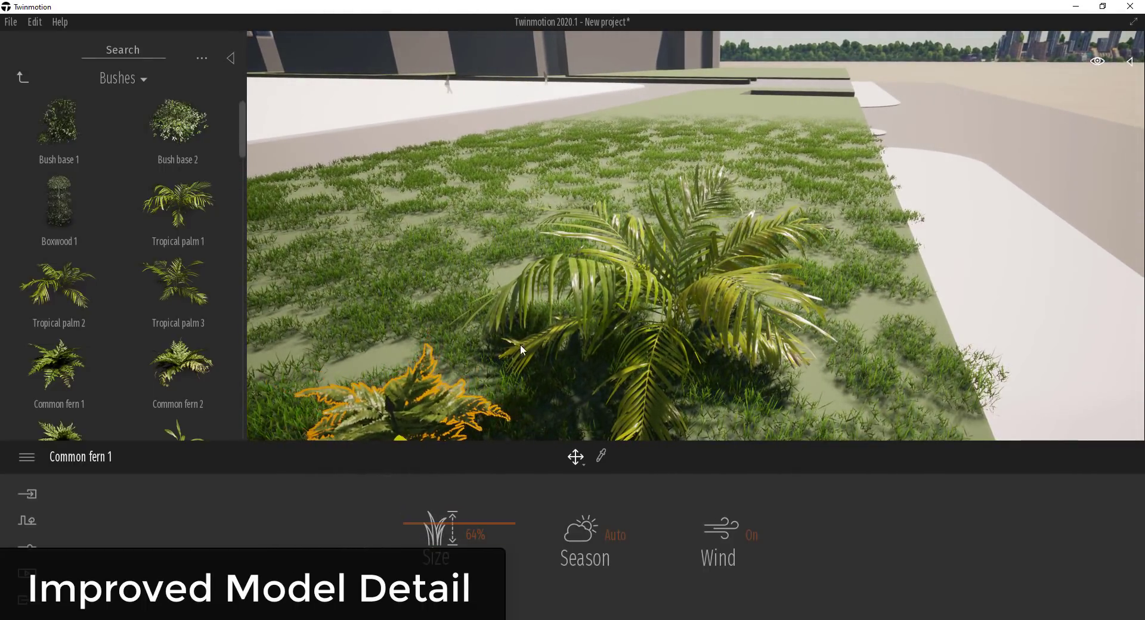
key("a")
right_click_drag(520, 345, 572, 409)
key("w")
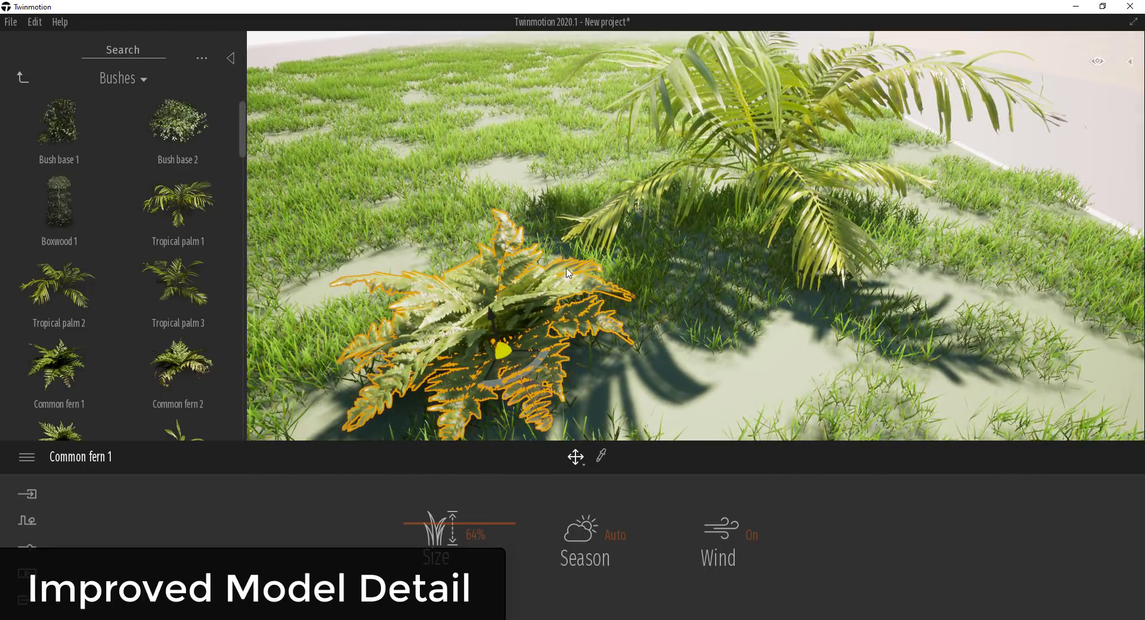
Browse the Wood category of the Materials library and examine the previews of the available wood materials
left_click(22, 76)
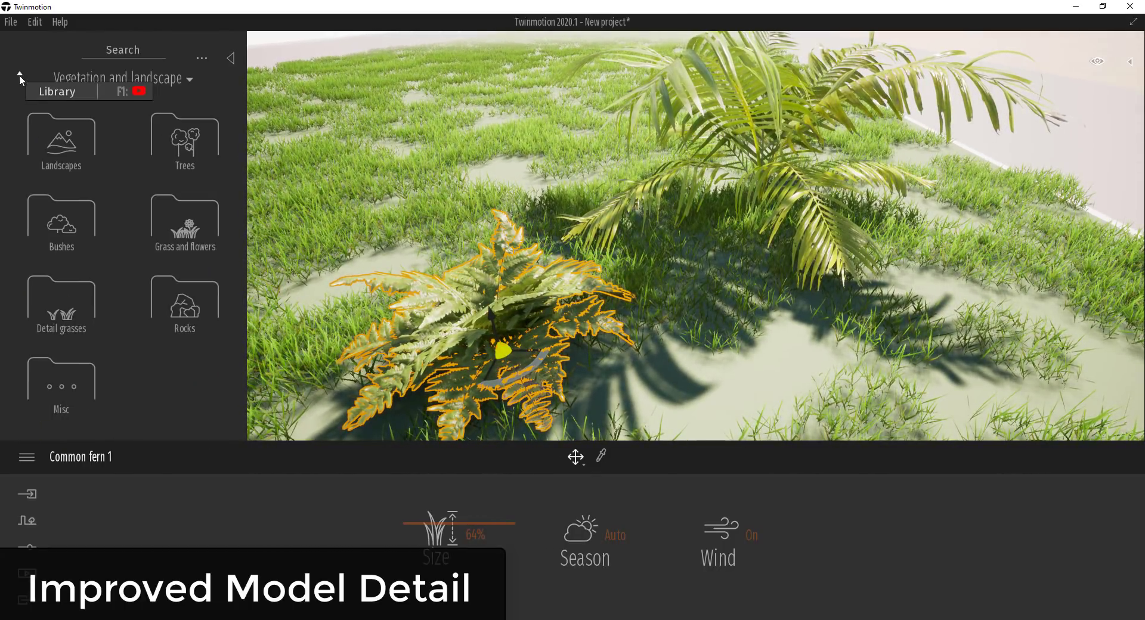
left_click(19, 76)
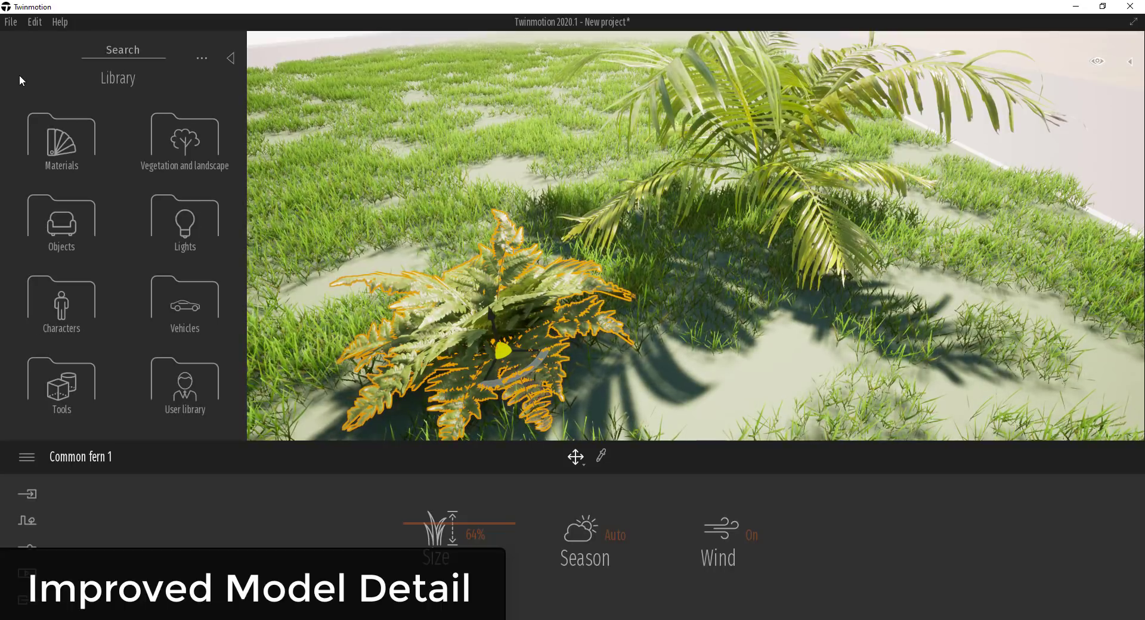
left_click(63, 143)
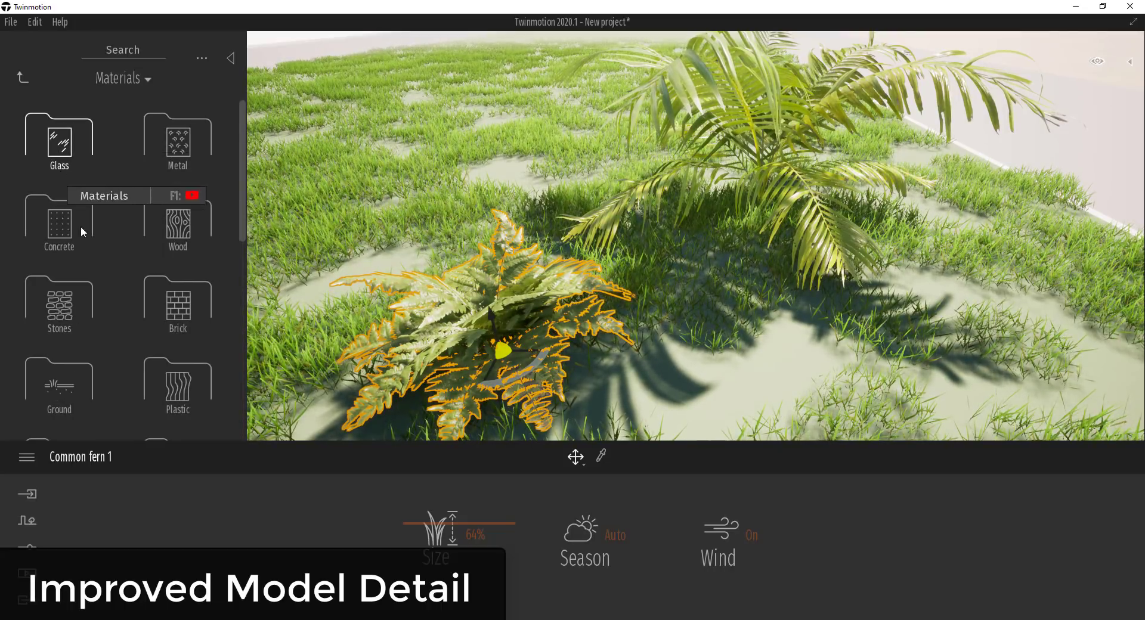
left_click(161, 222)
scroll(182, 299, "down", 10)
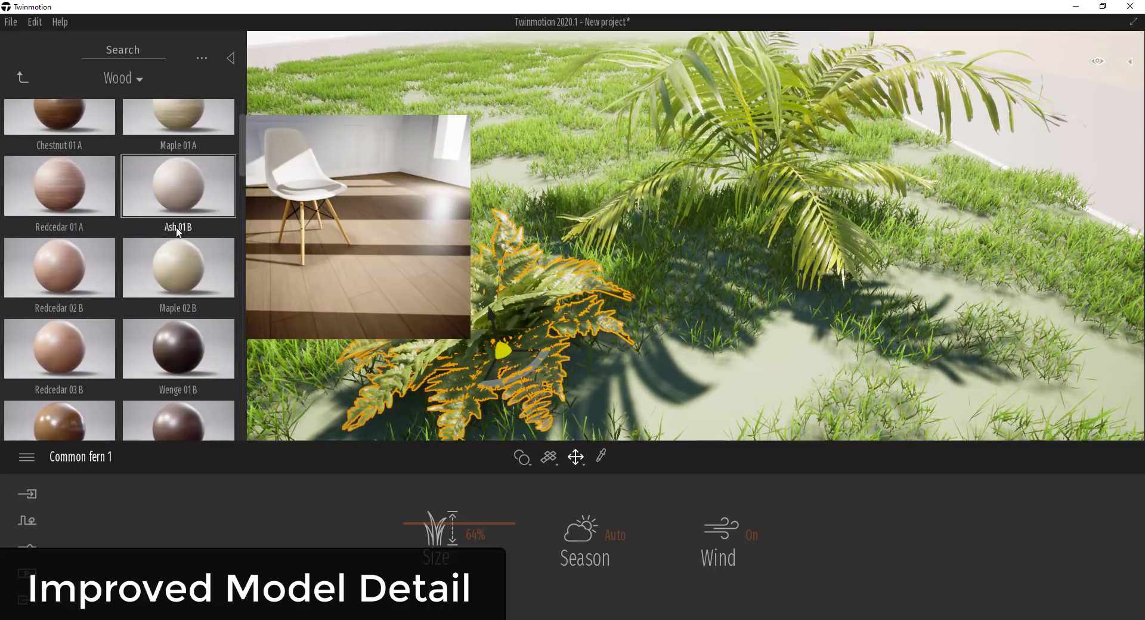
scroll(185, 322, "down", 10)
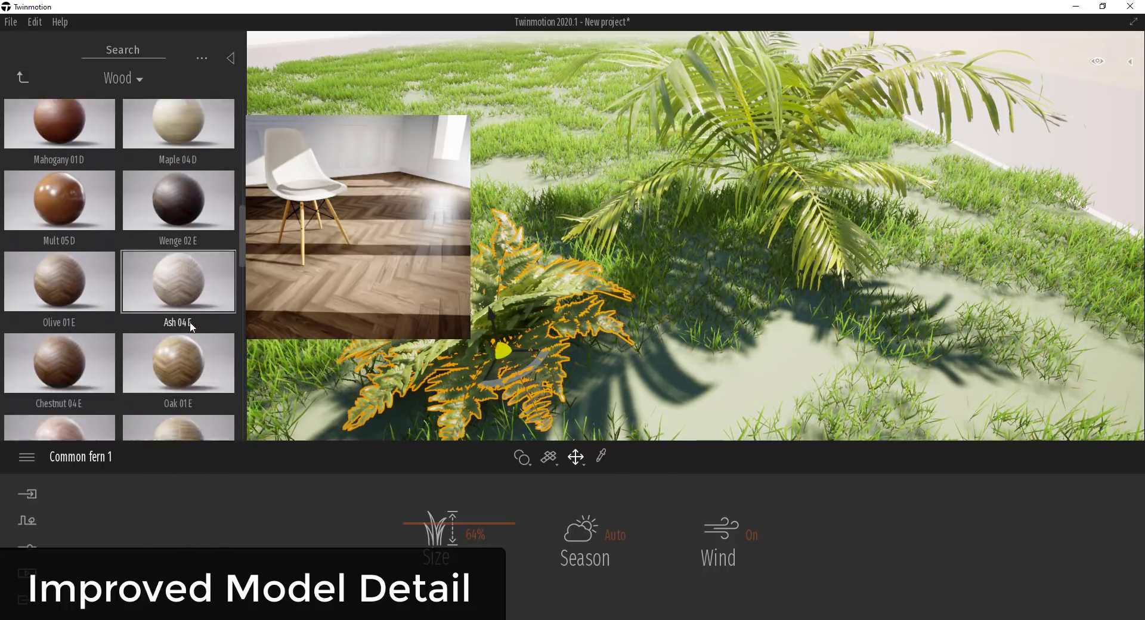
scroll(181, 292, "down", 5)
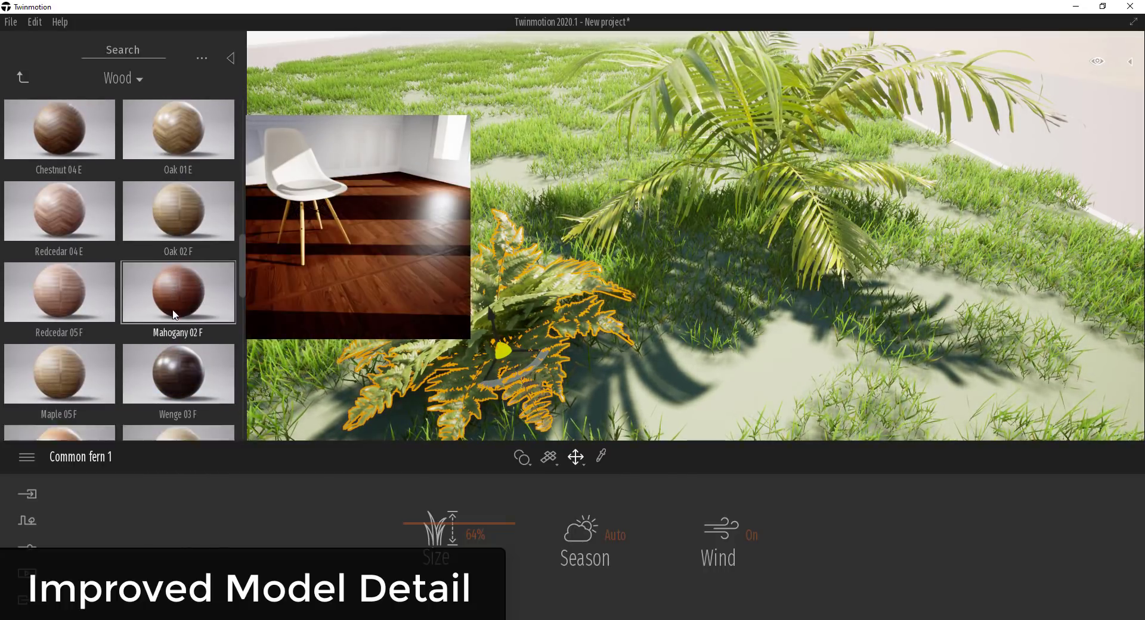
scroll(181, 288, "down", 8)
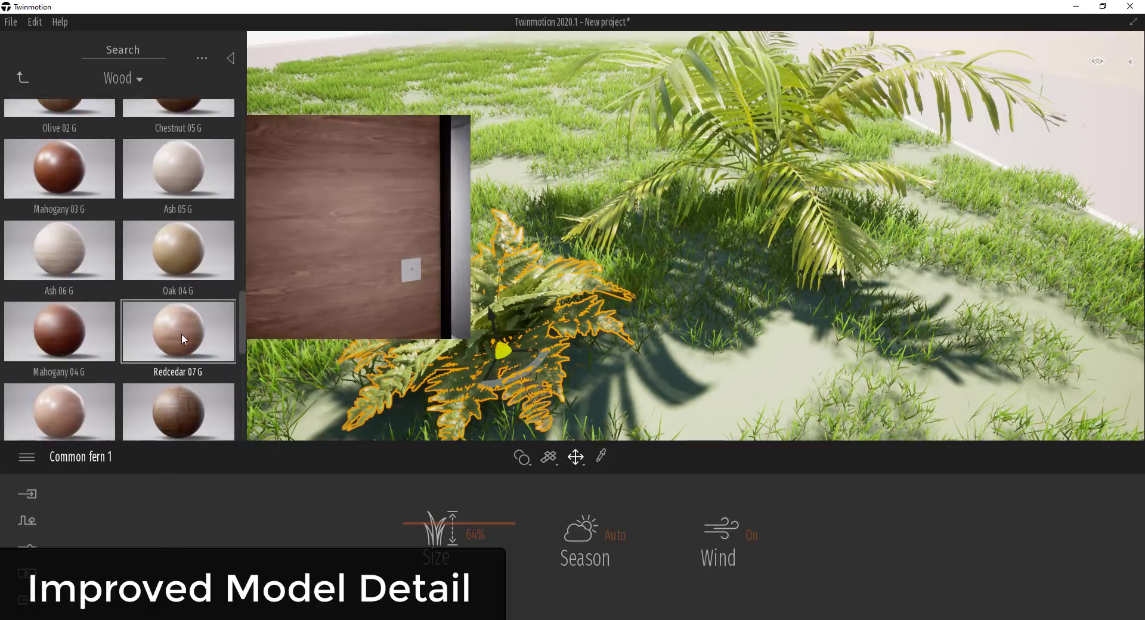
scroll(182, 342, "down", 10)
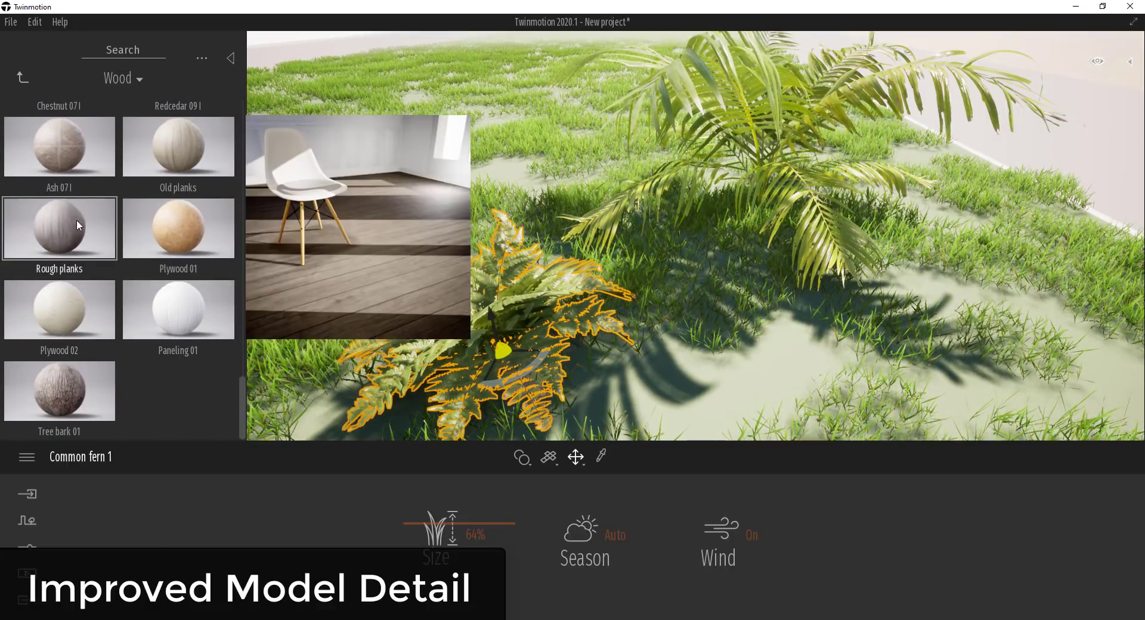
scroll(179, 269, "up", 5)
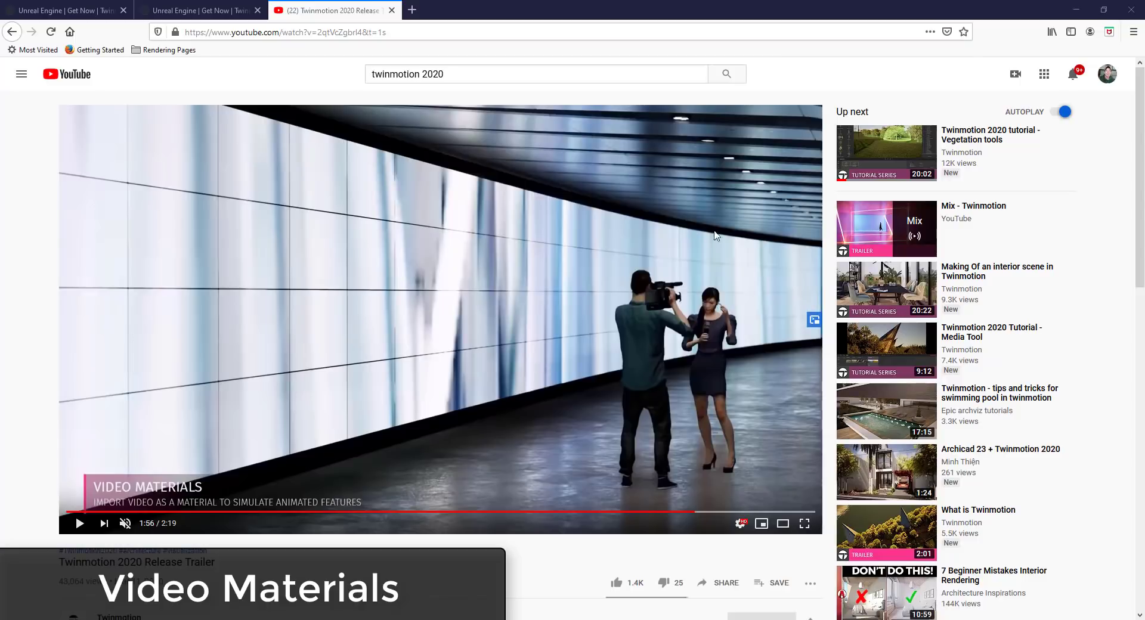
Play the Video Materials segment of the Twinmotion 2020 Release Trailer, replay it from about 1:57, and pause it
left_click(491, 291)
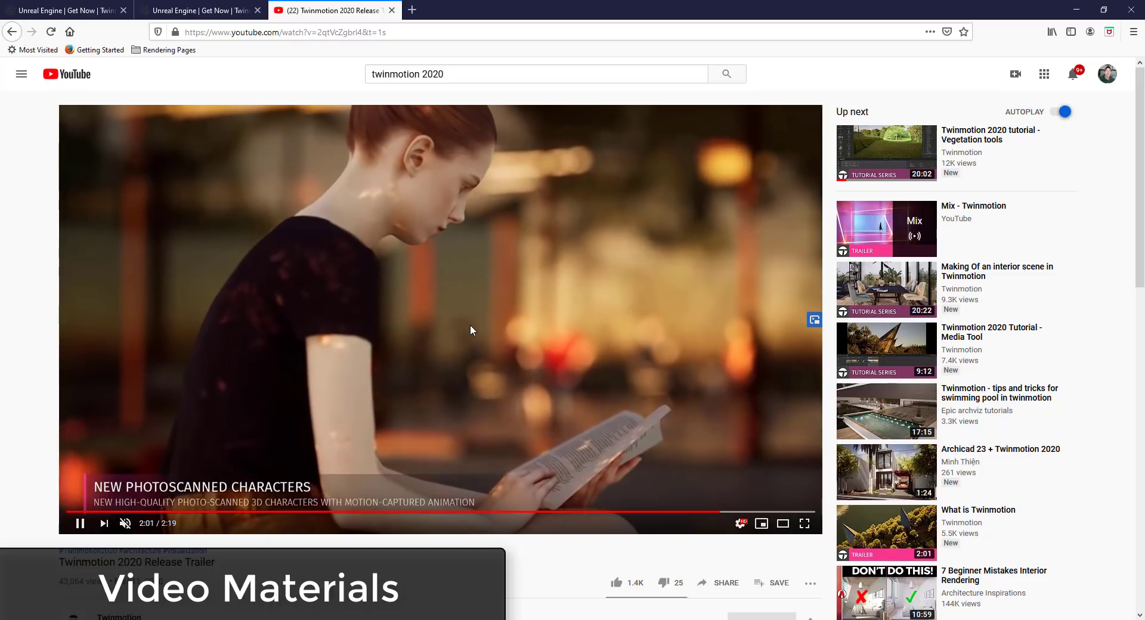
left_click(470, 325)
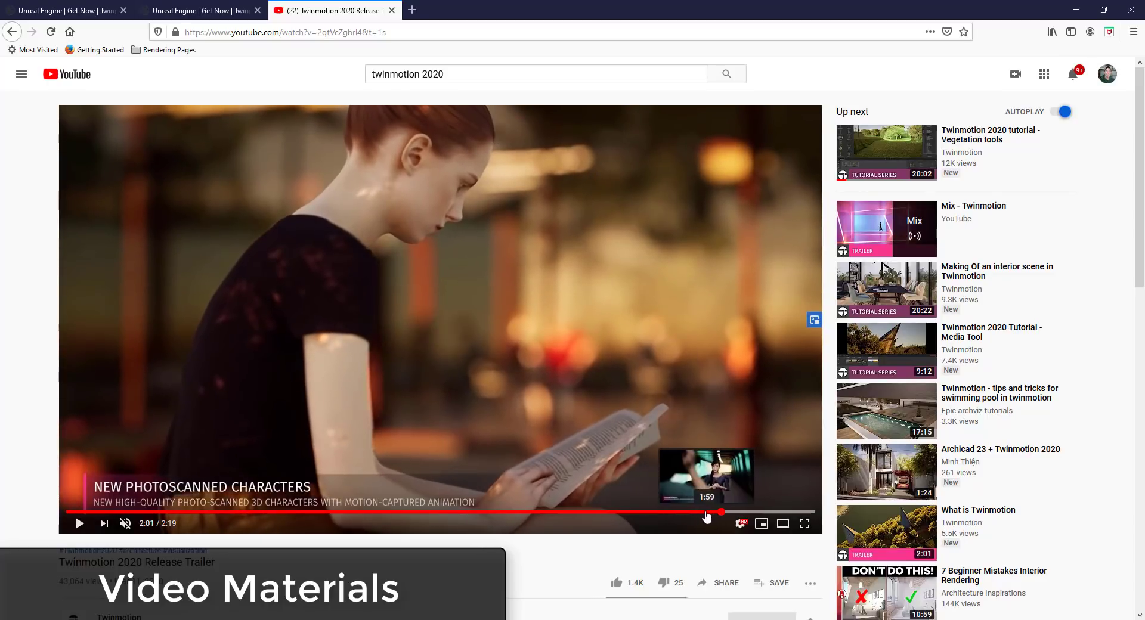
left_click(701, 512)
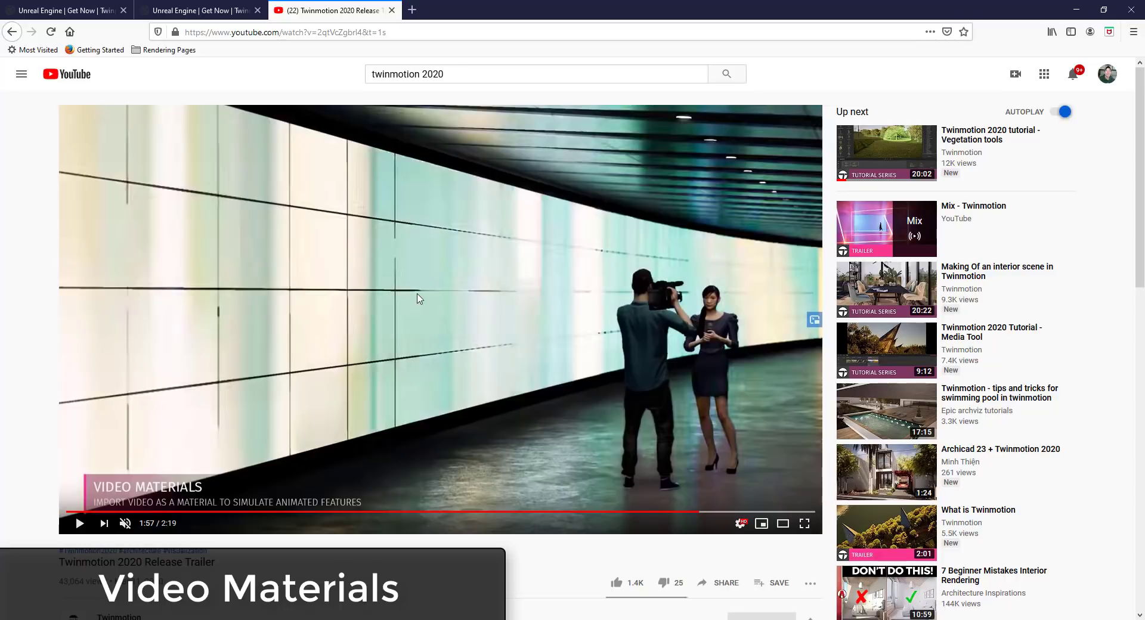
left_click(430, 290)
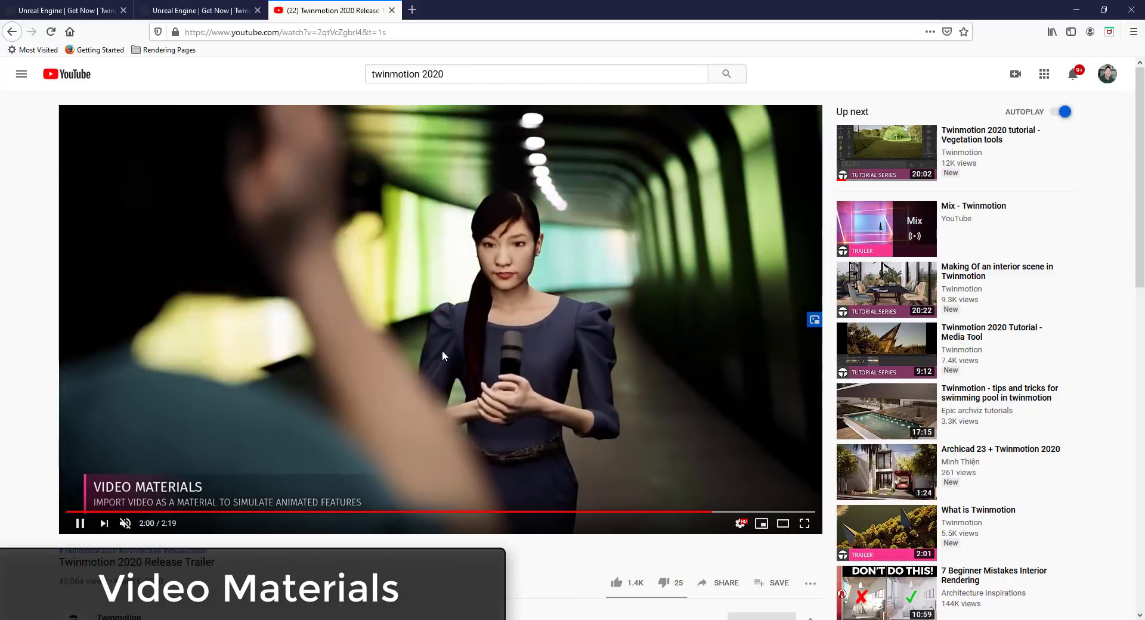
left_click(442, 356)
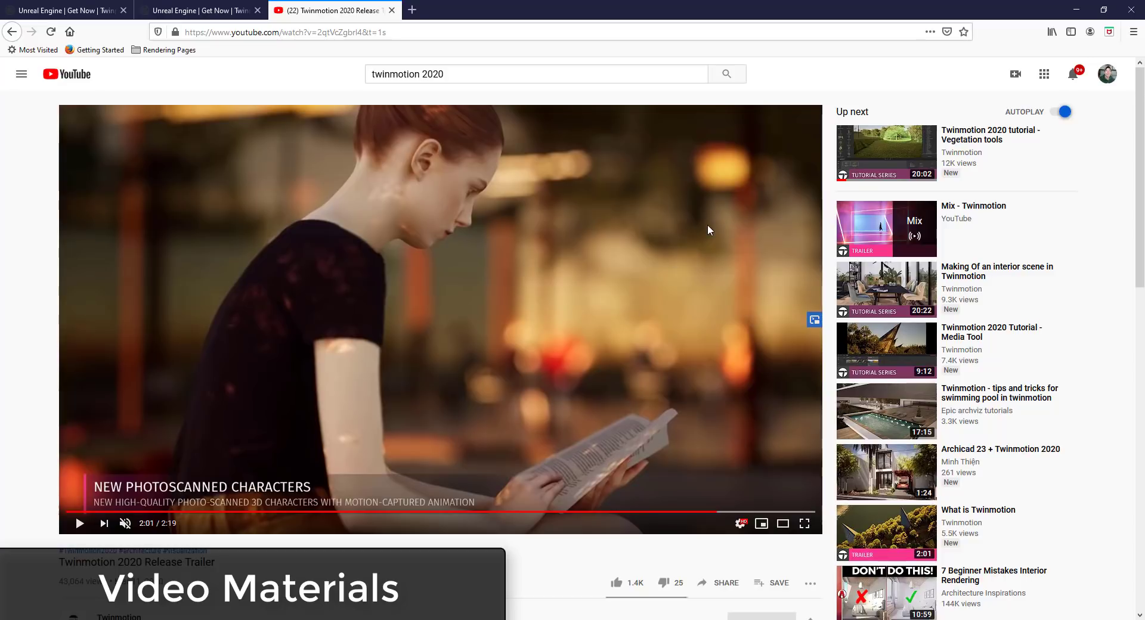
Switch to Twinmotion and place the Amir character from the Animated Humans library on the paved ground before the building
left_click(1076, 12)
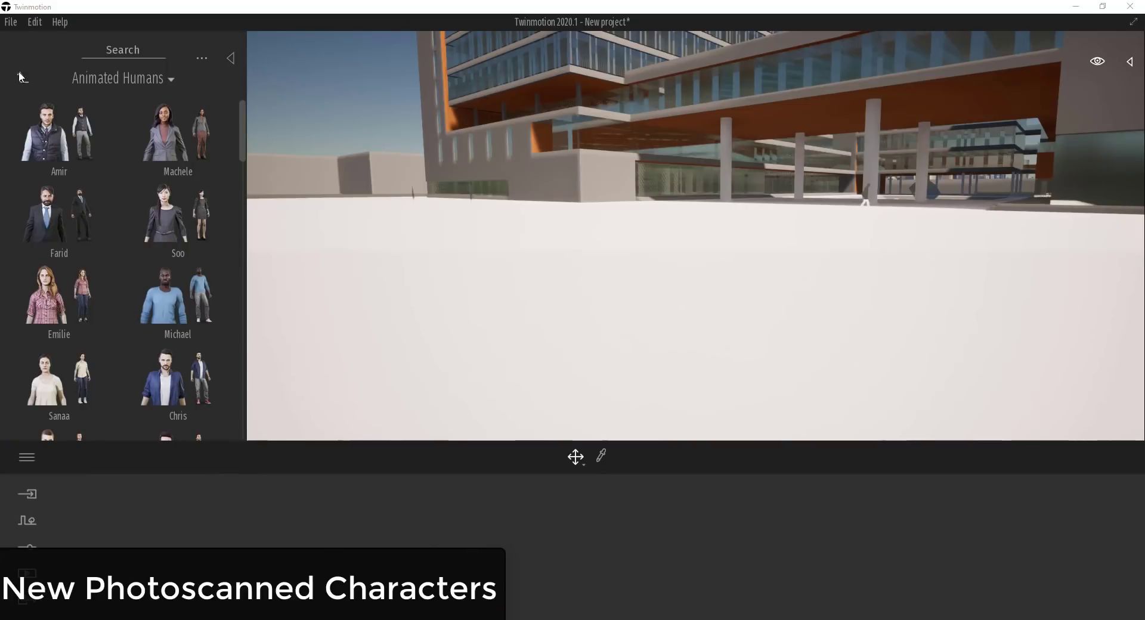
left_click(22, 77)
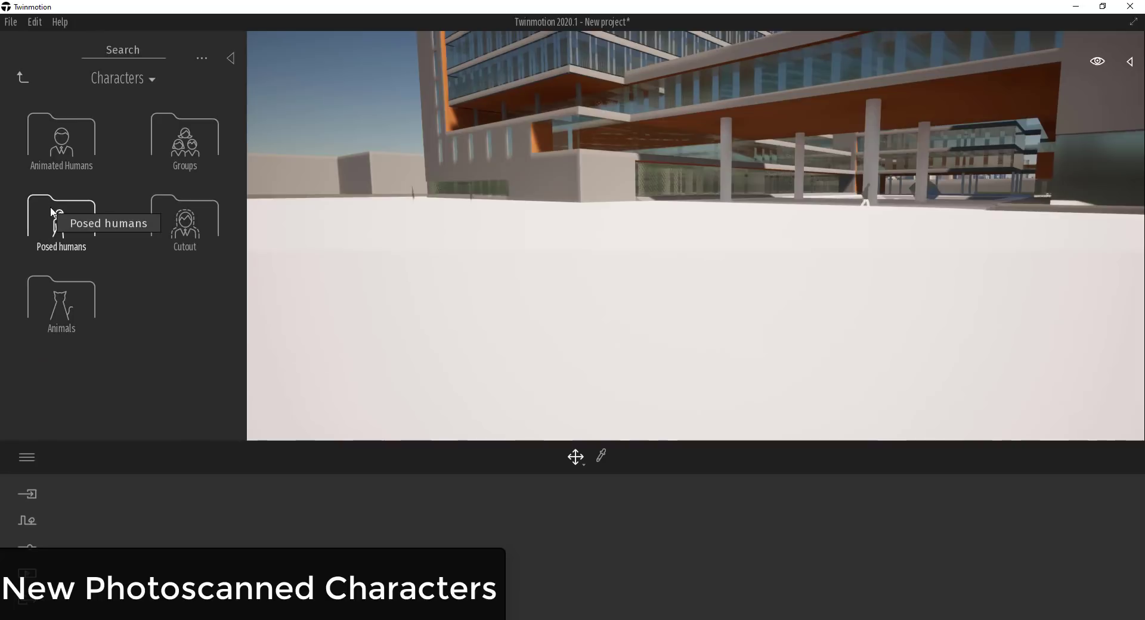
left_click(61, 137)
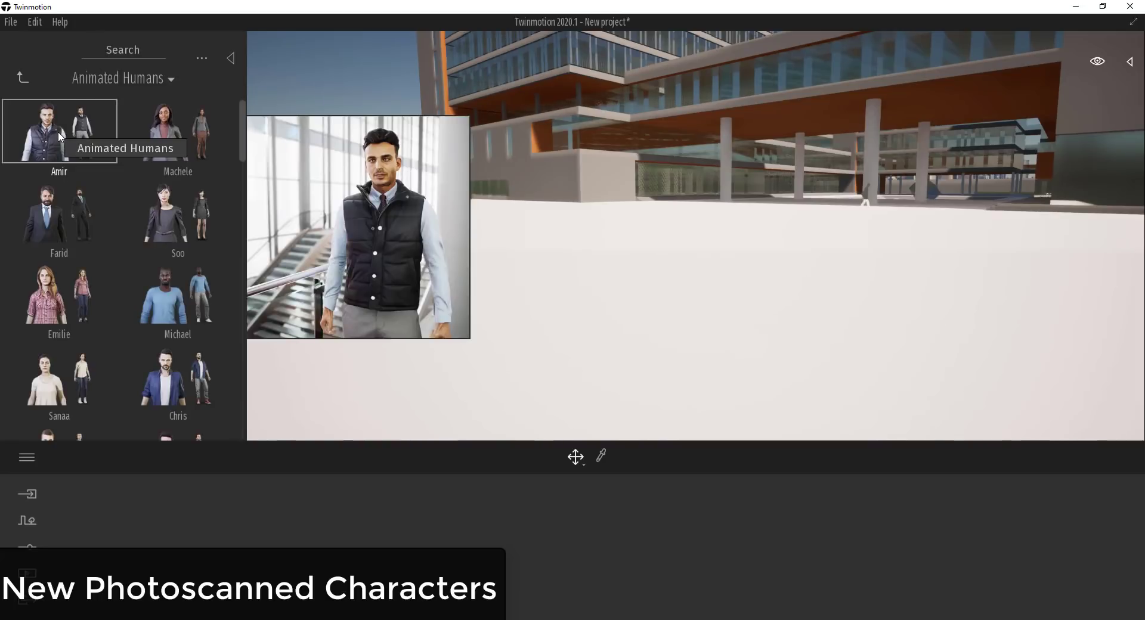
left_click_drag(60, 137, 537, 324)
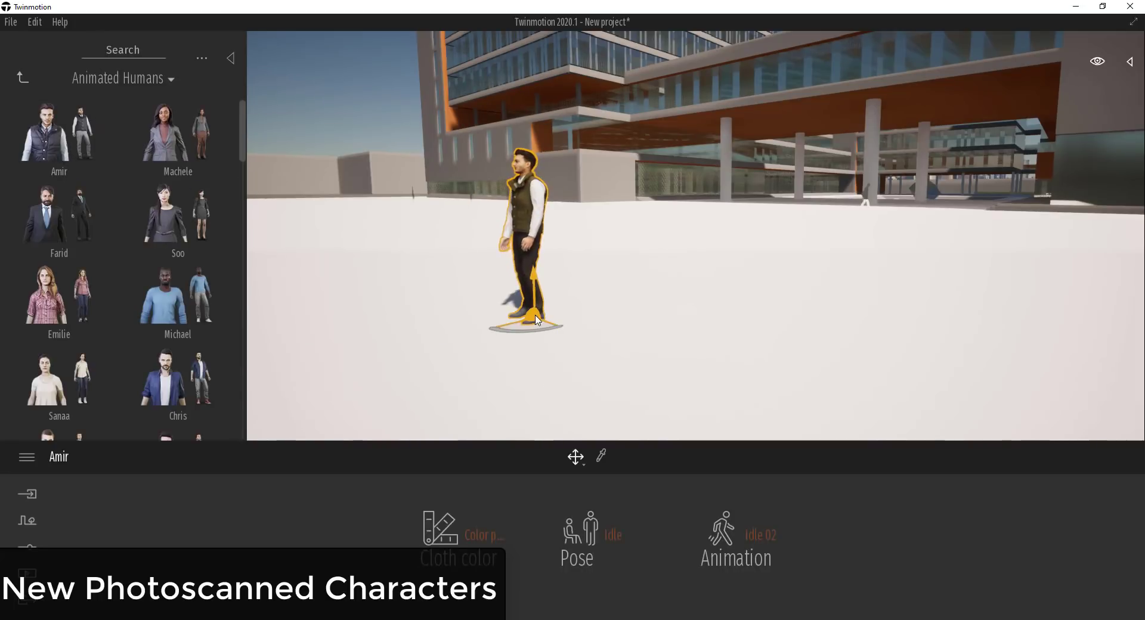
Set Amir's Pose to Speaking and choose a speaking Animation
left_click(593, 542)
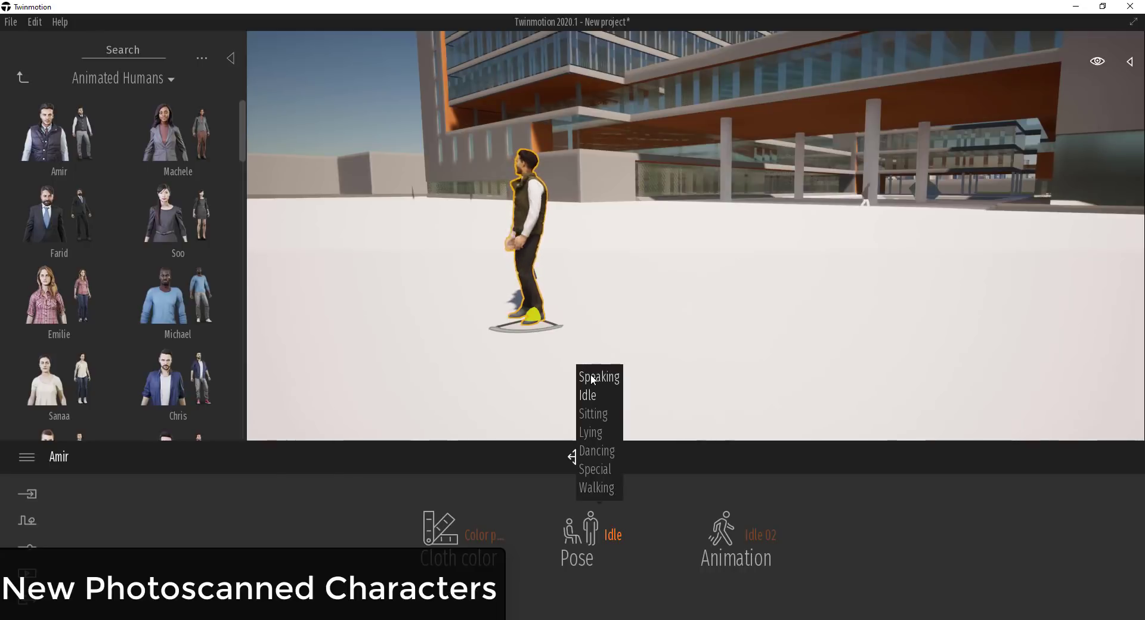
left_click(755, 546)
left_click(743, 490)
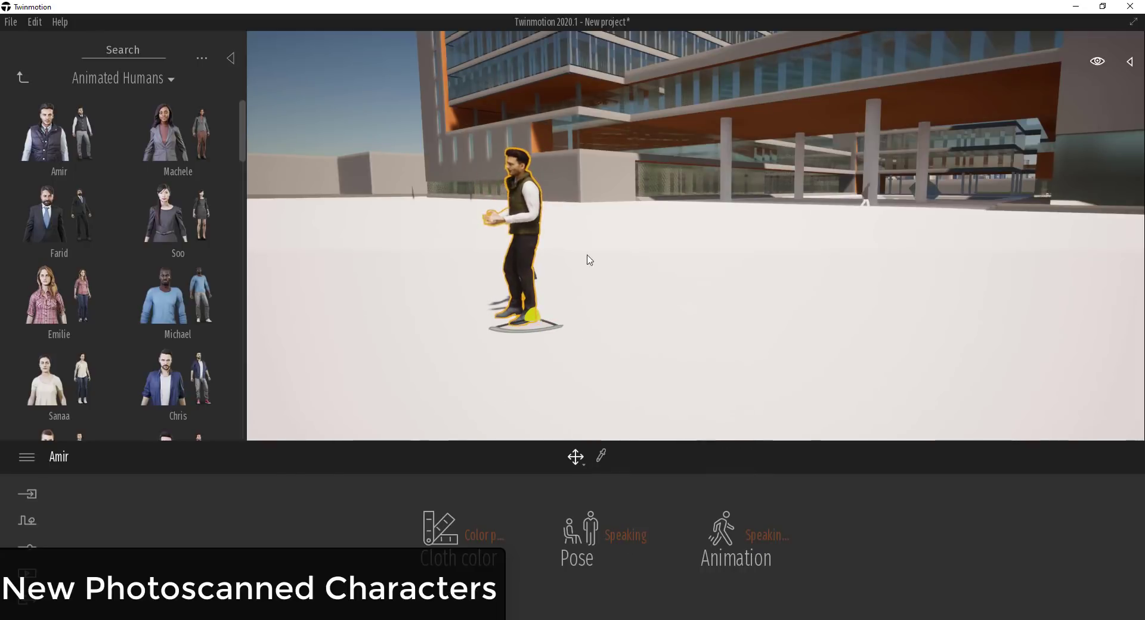
Place the Emilie and Chris characters from the Animated Humans library beside Amir
left_click_drag(59, 293, 611, 370)
mouse_move(124, 366)
scroll(124, 367, "down", 1)
left_click_drag(170, 338, 769, 395)
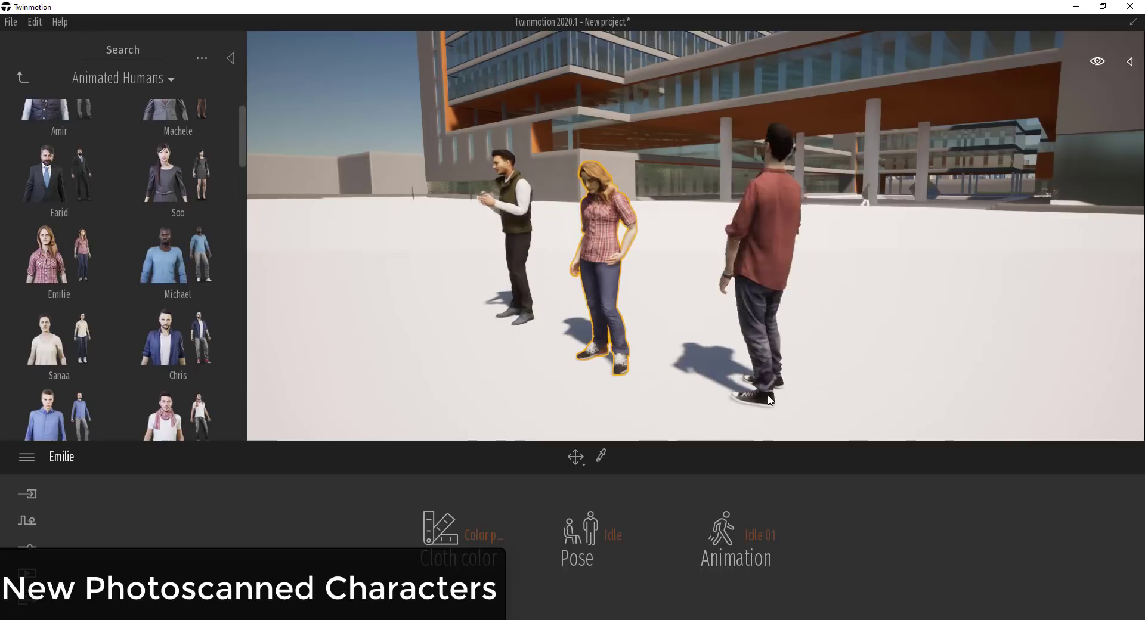
left_click_drag(754, 435, 836, 448)
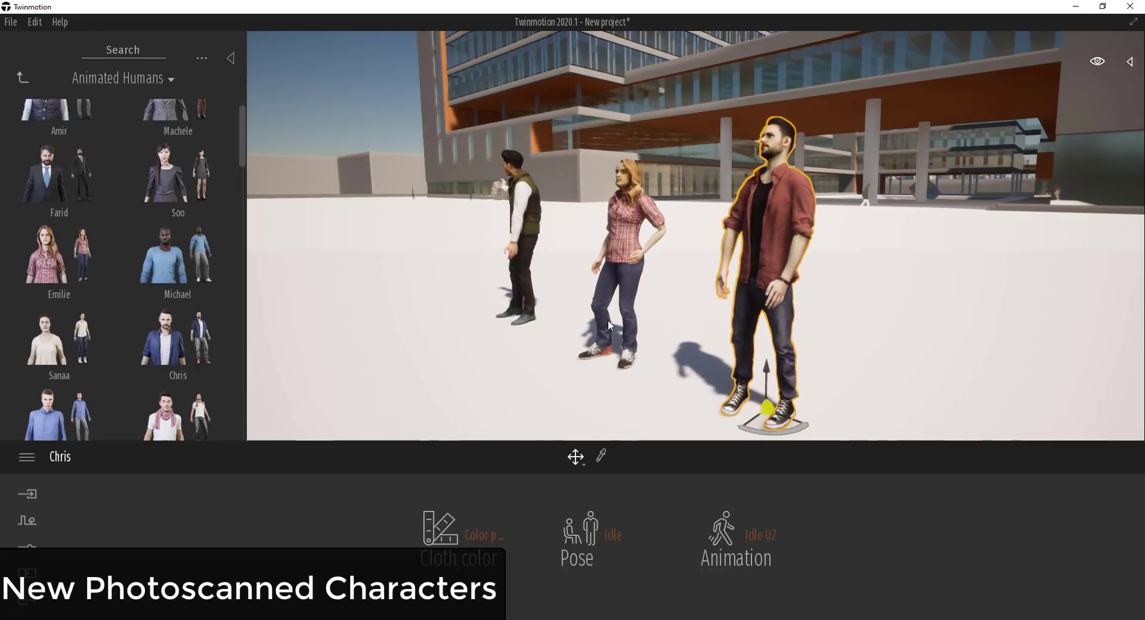
Place the Helen and Glenn characters from the Posed humans library in front of the group and view them up close
left_click(22, 78)
left_click(65, 226)
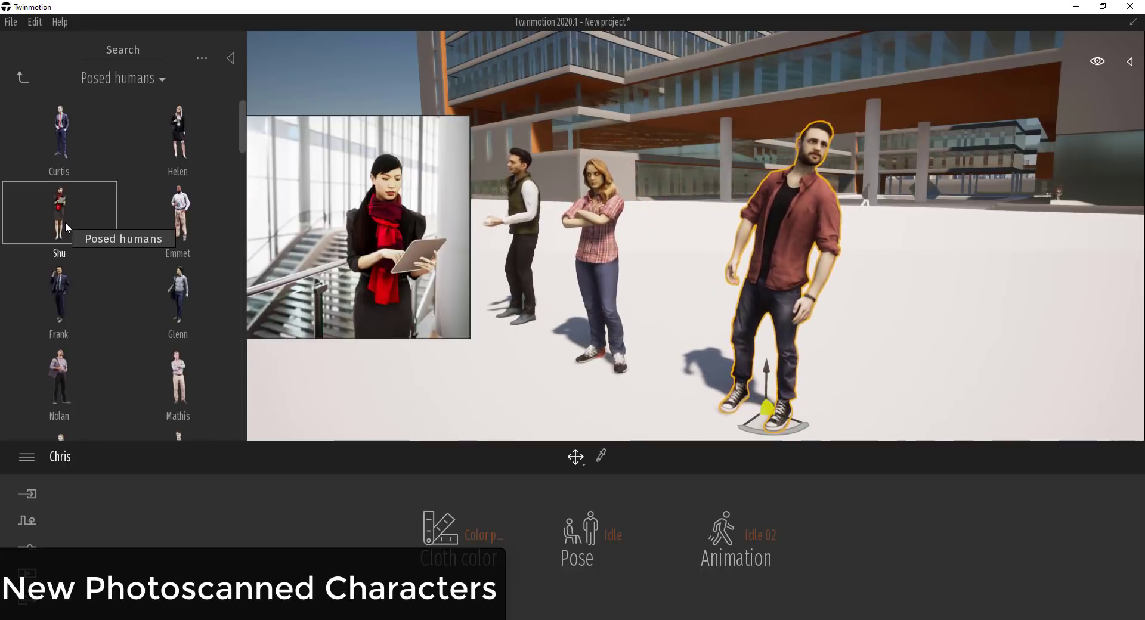
left_click_drag(178, 133, 509, 406)
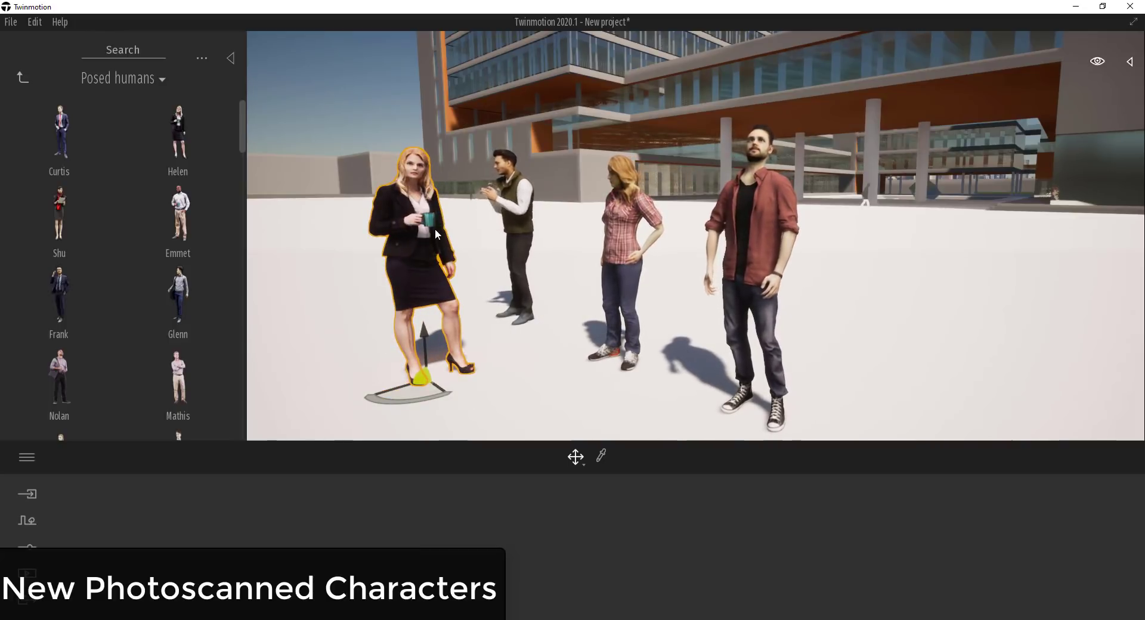
left_click_drag(181, 286, 527, 443)
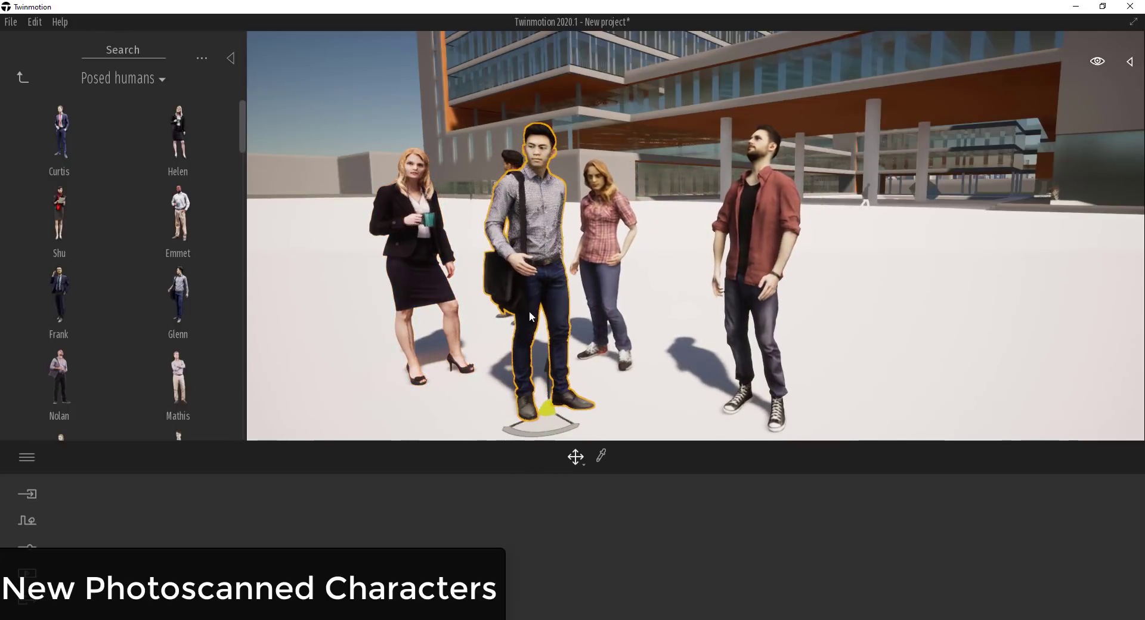
right_click_drag(529, 310, 518, 316)
key("w")
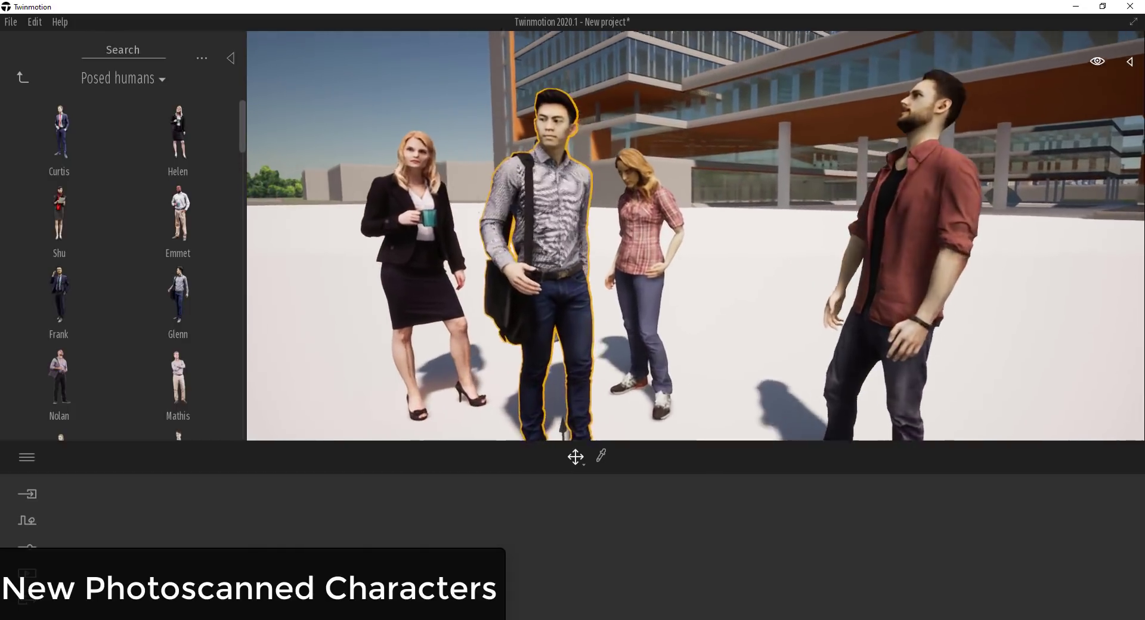
key("a")
key("d")
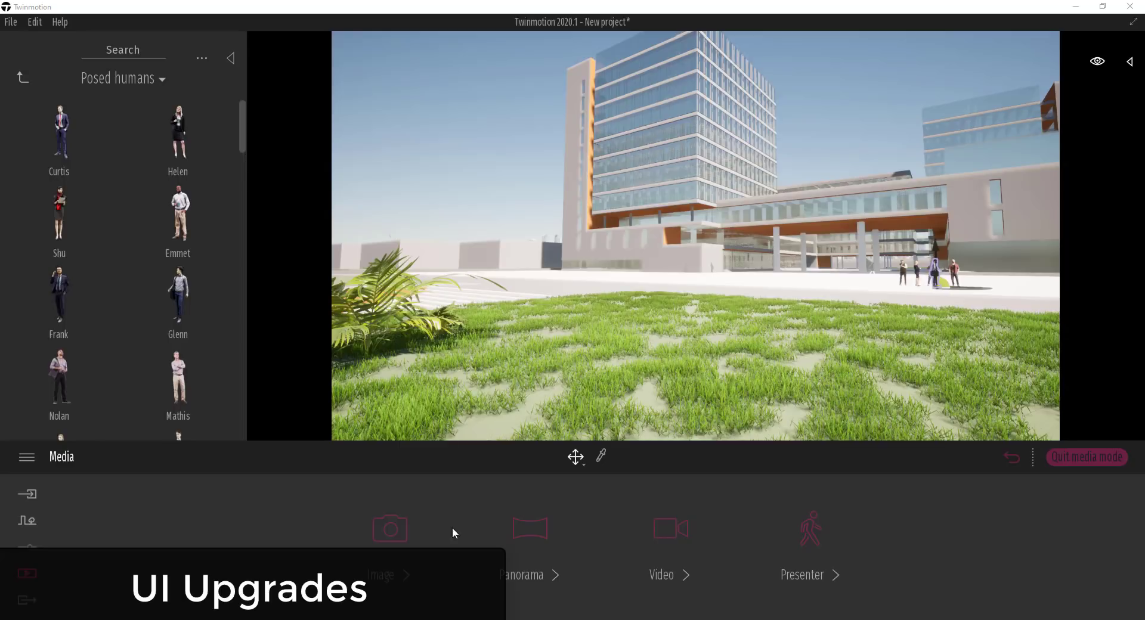
Create two media images of the building and lawn from different camera angles
left_click(384, 530)
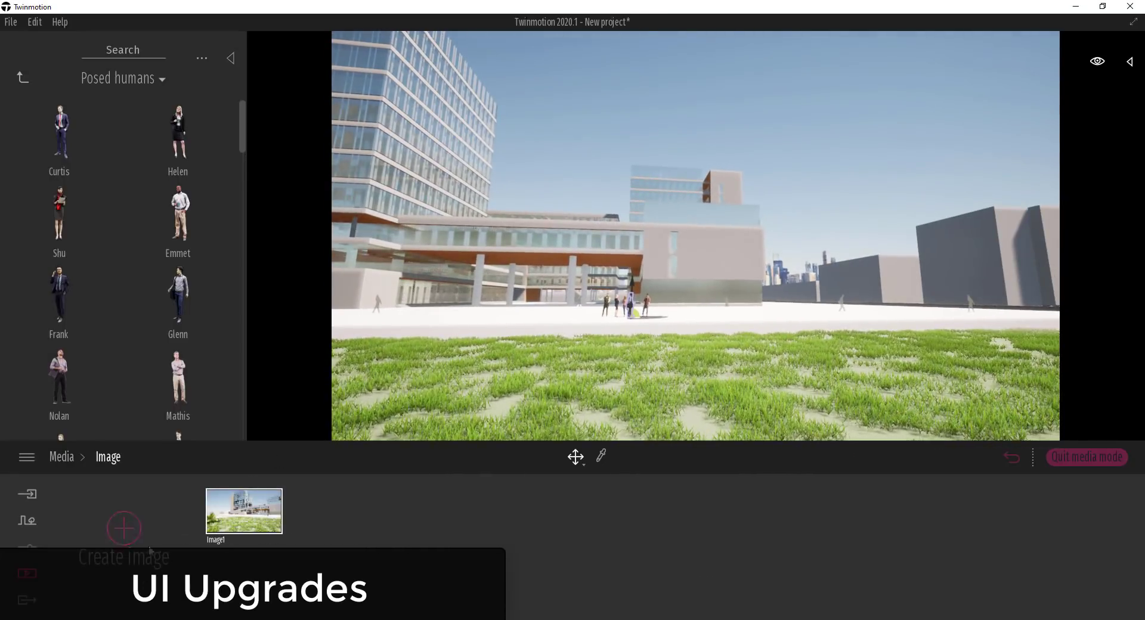
left_click(125, 529)
right_click_drag(642, 320, 340, 321)
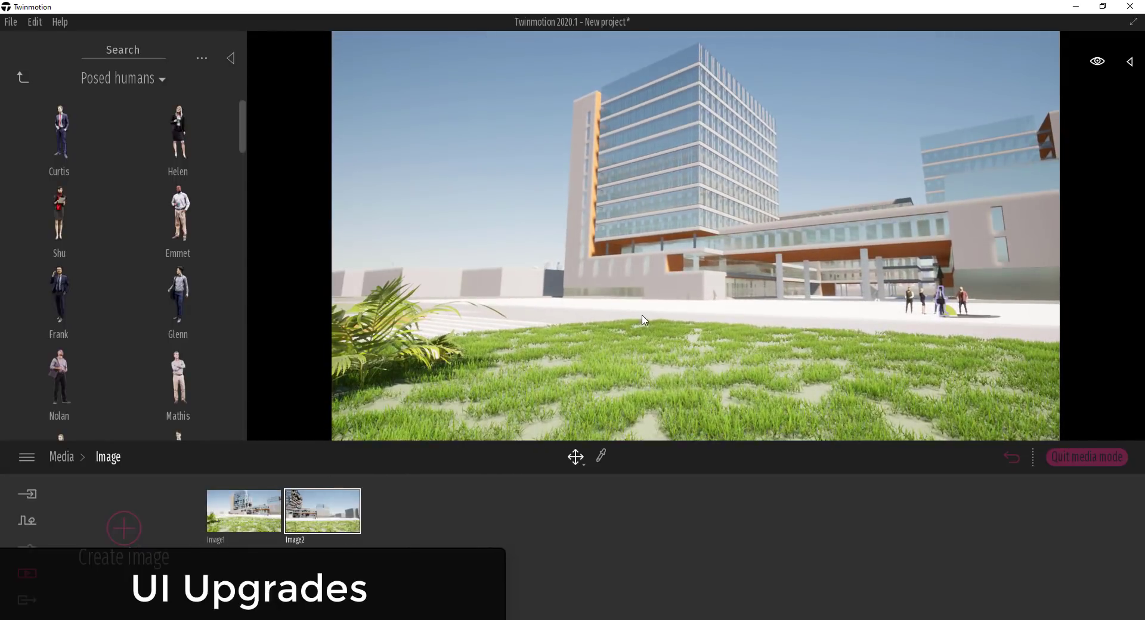
Select Image1 and Image2 as the images for export and deselect both again
left_click(26, 602)
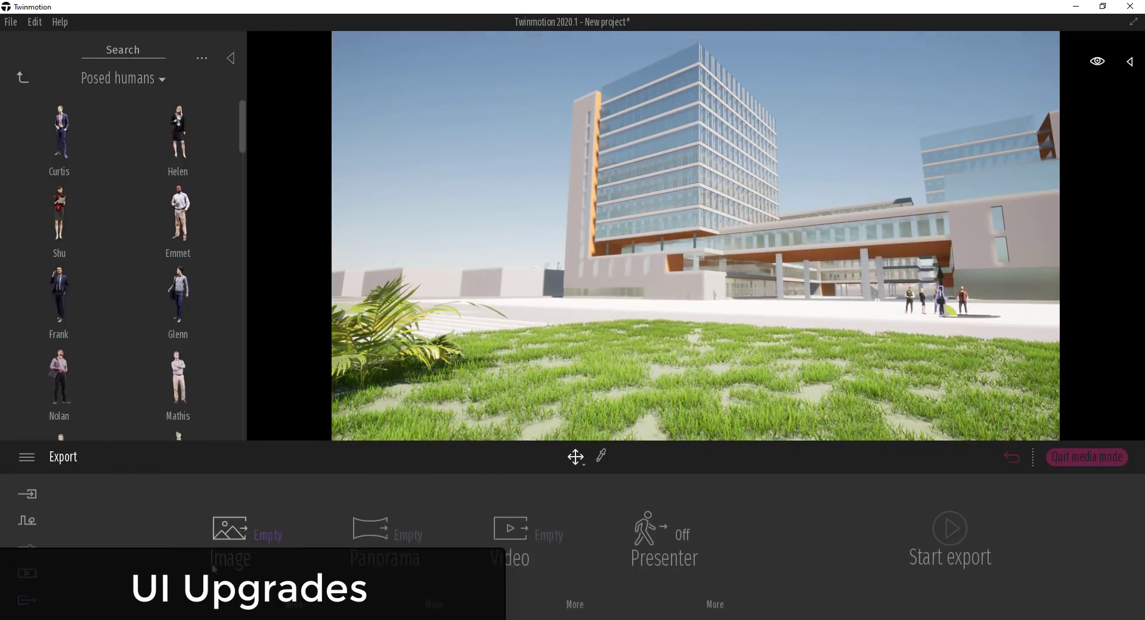
left_click(266, 539)
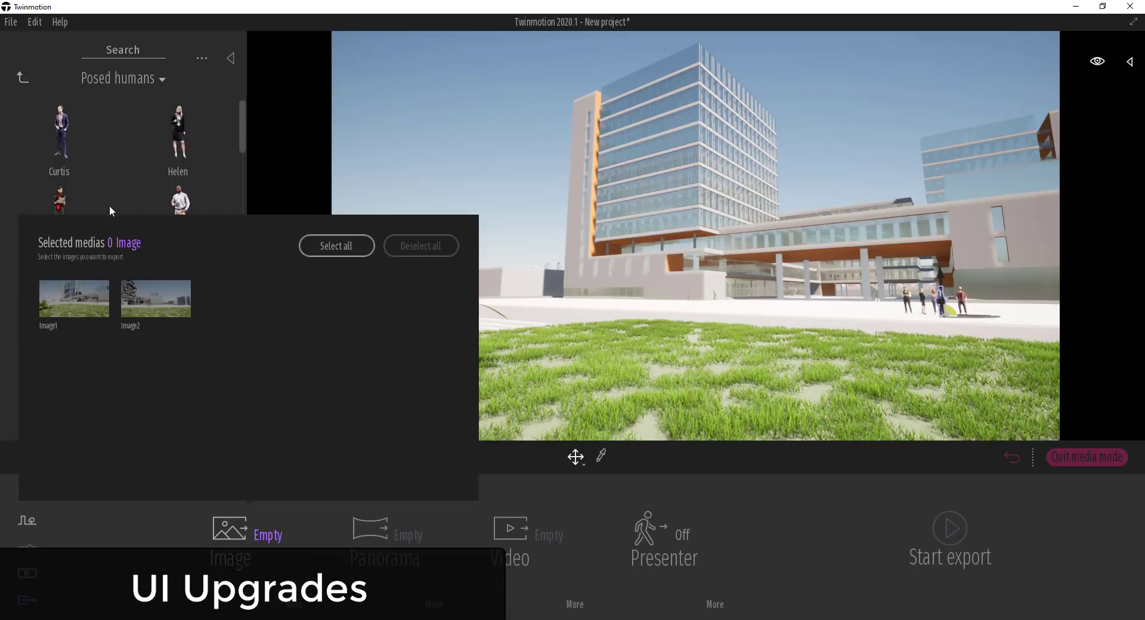
left_click(266, 542)
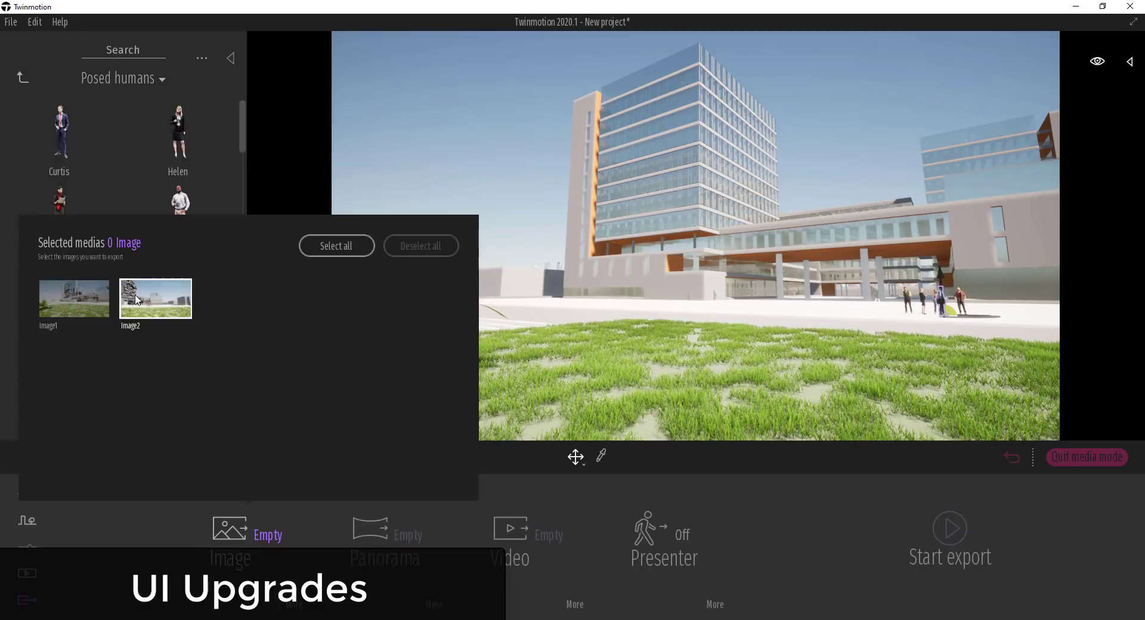
left_click(85, 301)
left_click(153, 308)
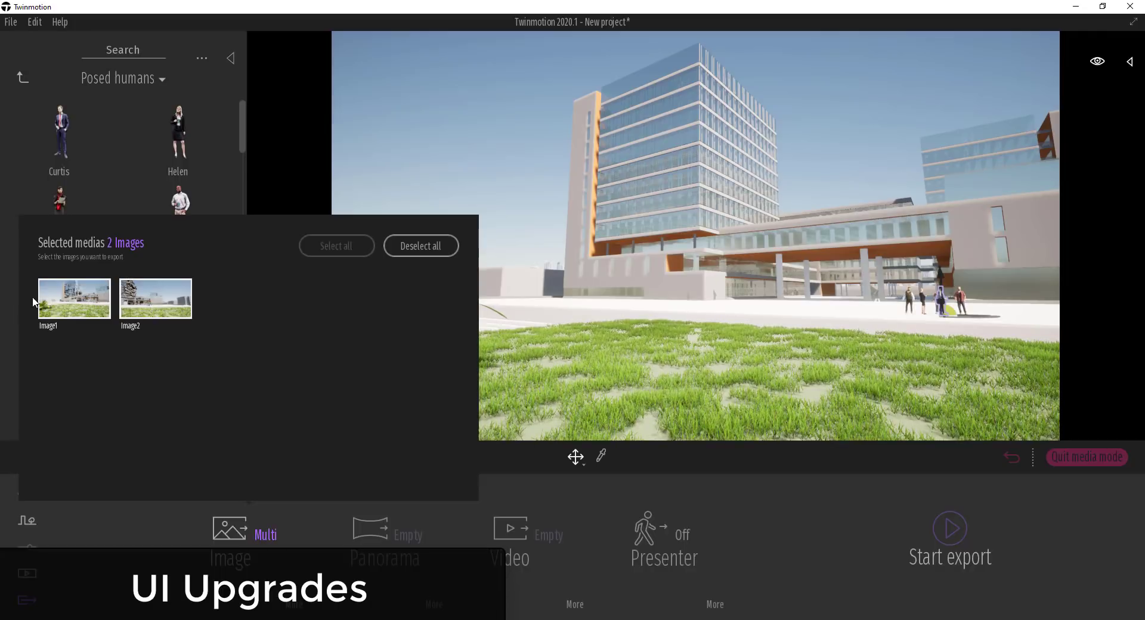
left_click(94, 307)
left_click(162, 308)
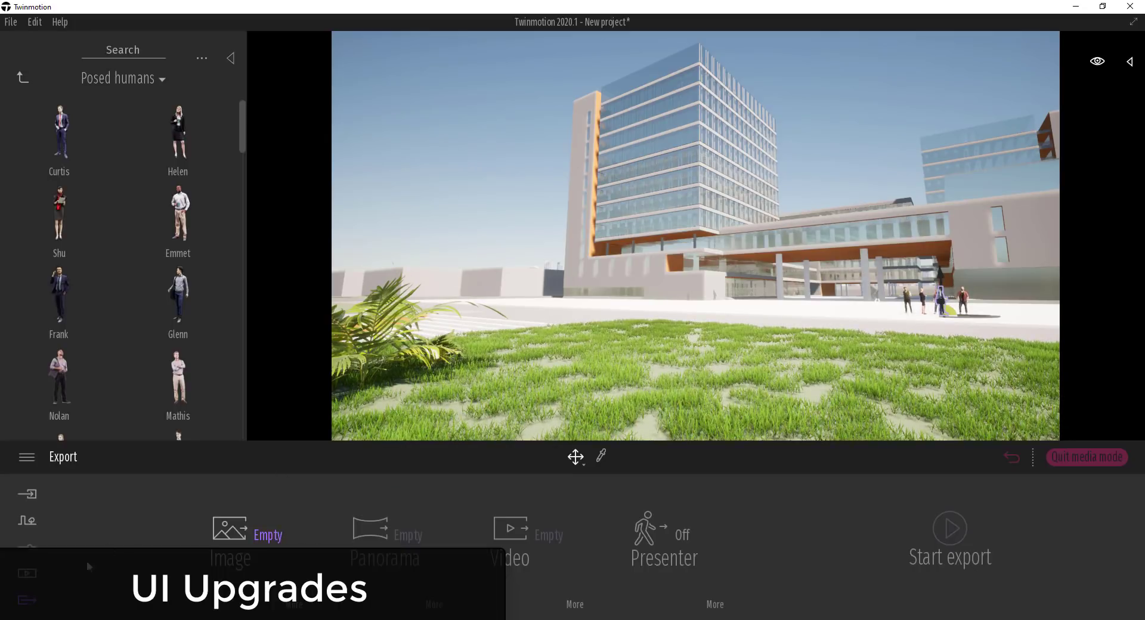
Create a media video from the current view and add a second keyframe to its first part
left_click(27, 573)
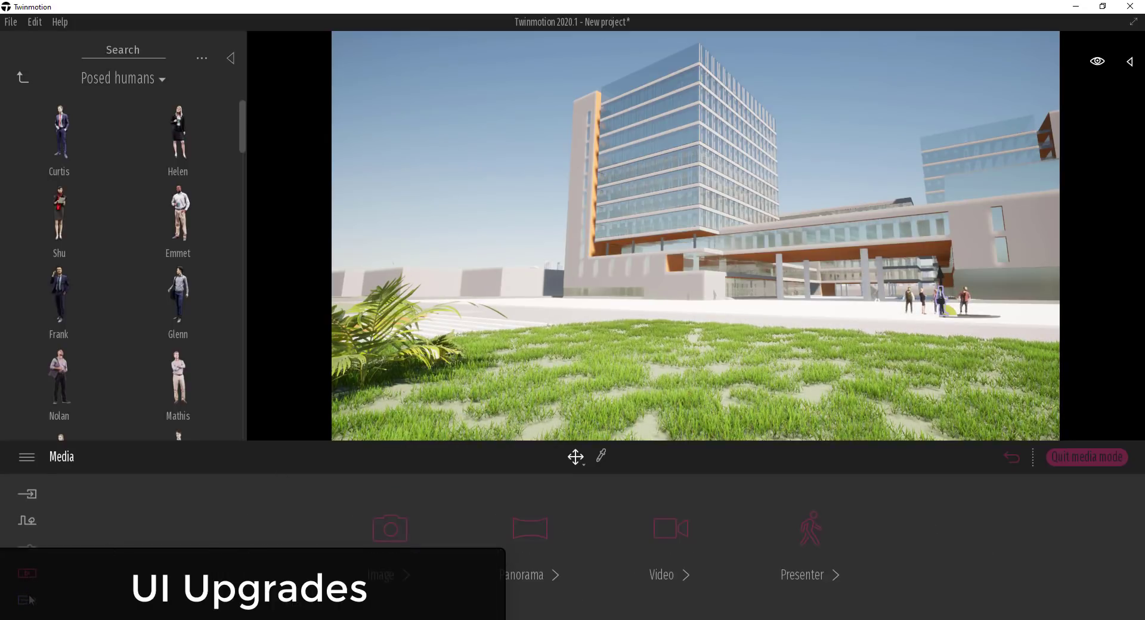
left_click(671, 528)
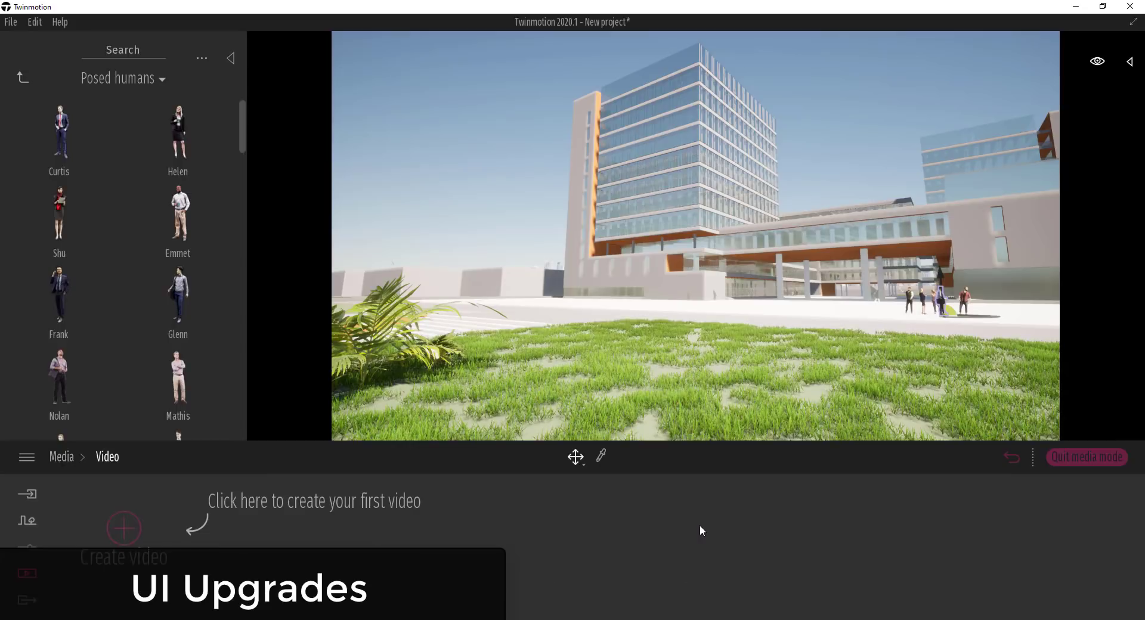
left_click(101, 547)
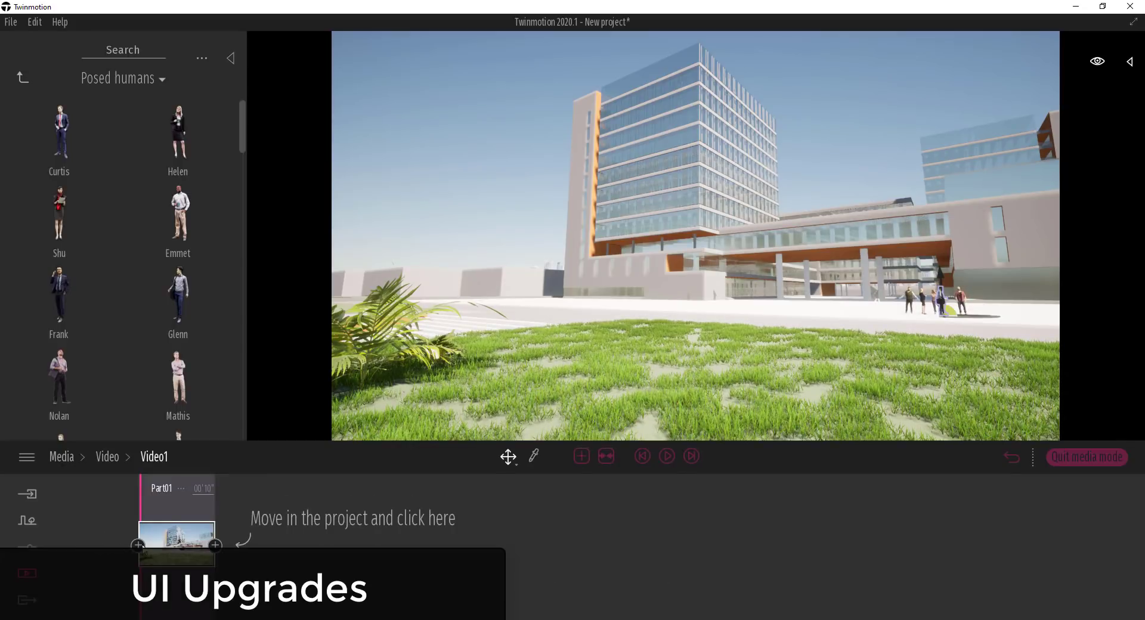
left_click(217, 547)
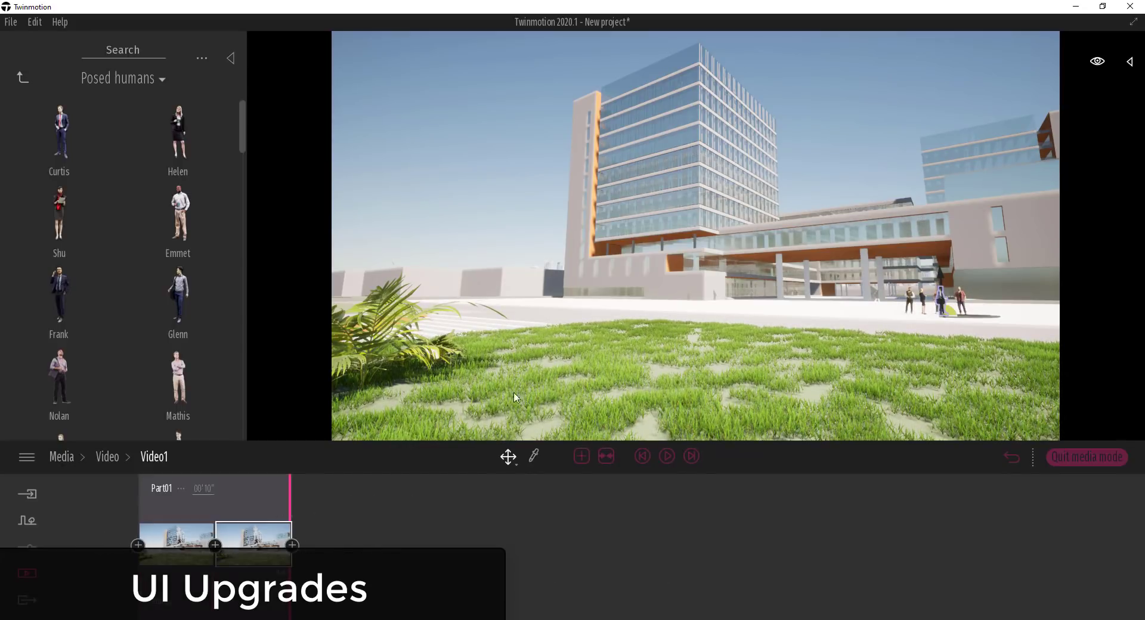
Return to the video list and reopen Video1 to examine its keyframes
right_click_drag(567, 363, 420, 425)
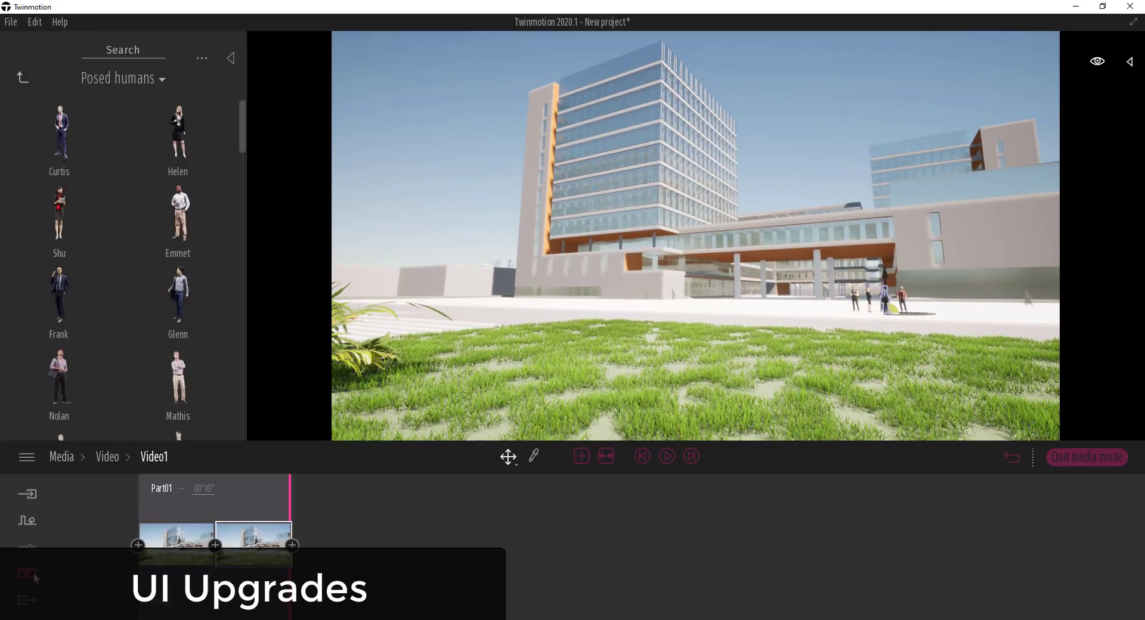
left_click(106, 457)
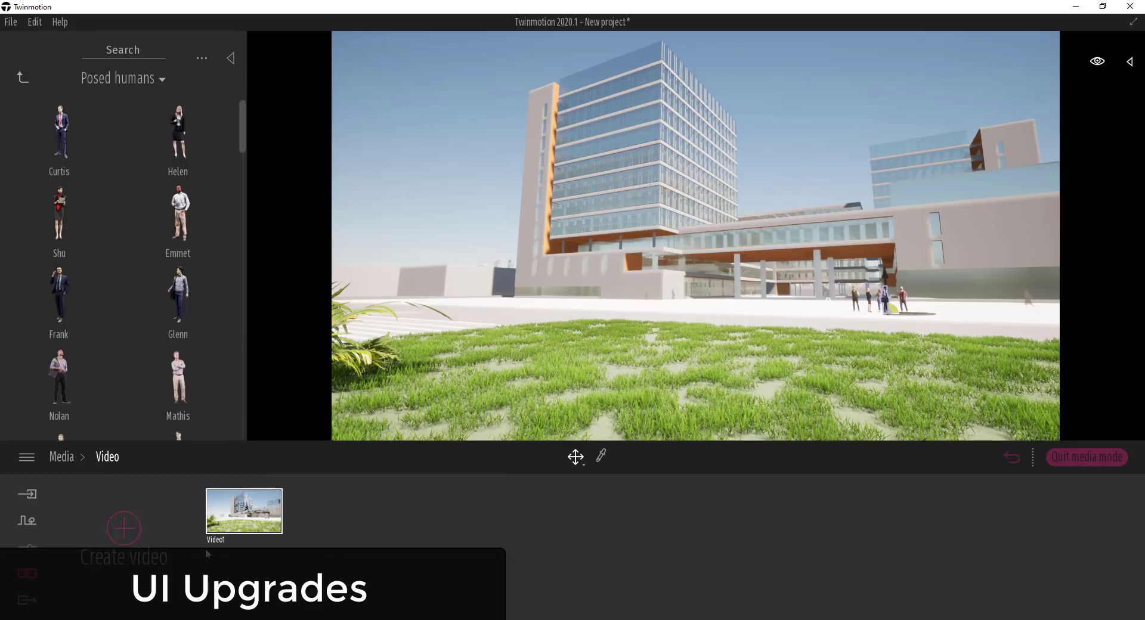
double_click(243, 510)
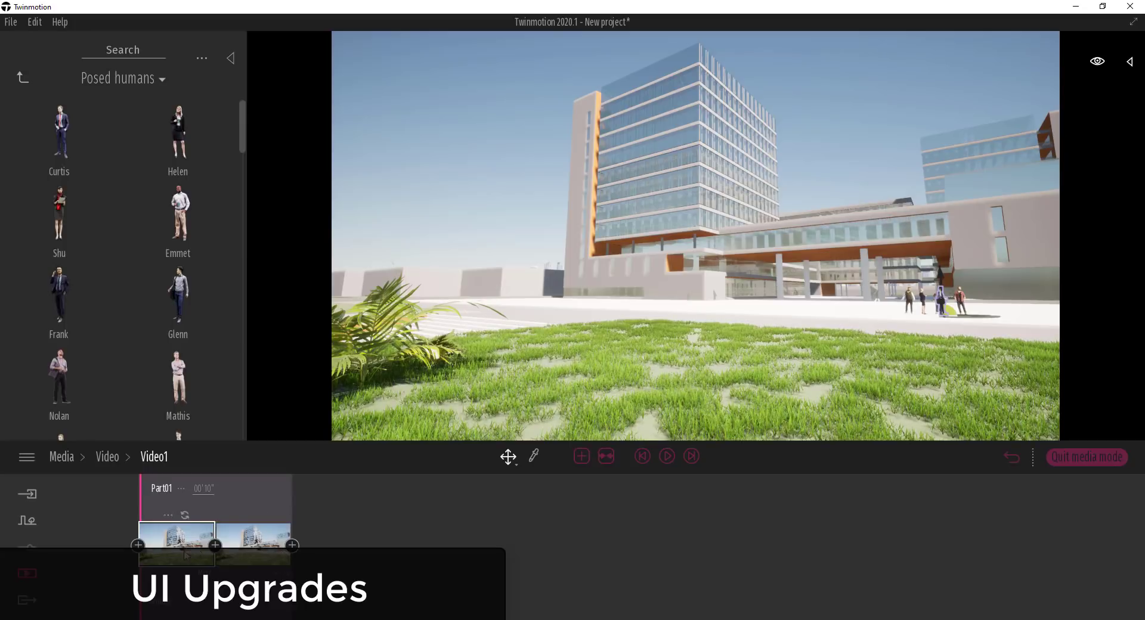
right_click_drag(728, 334, 688, 345)
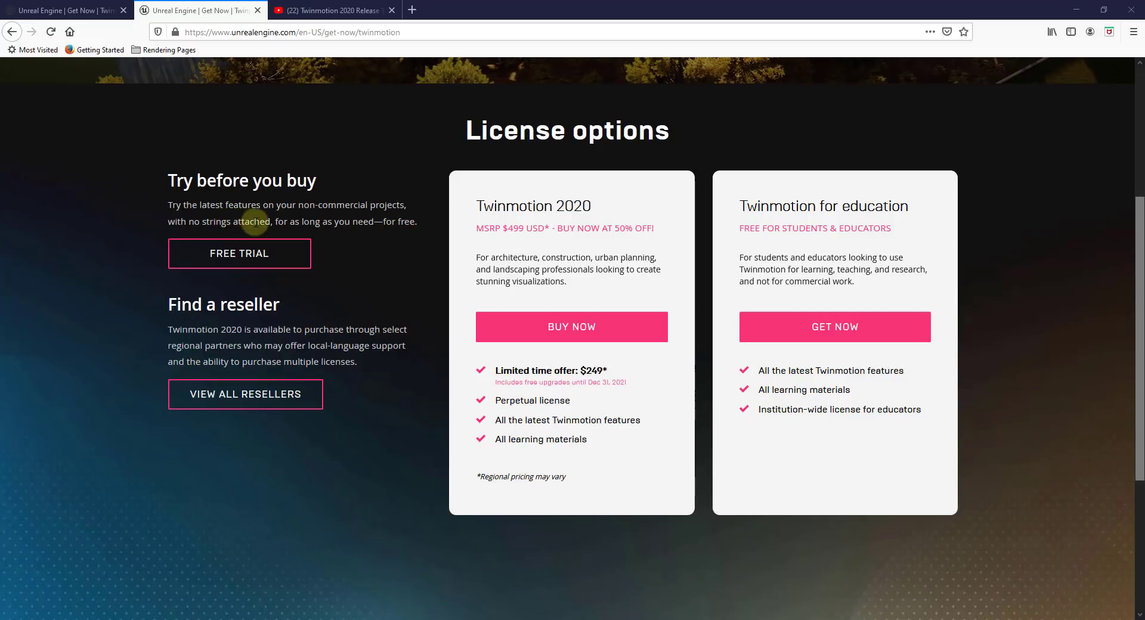
Open the Twinmotion free trial from the license options on the Unreal Engine page in the browser
left_click(251, 256)
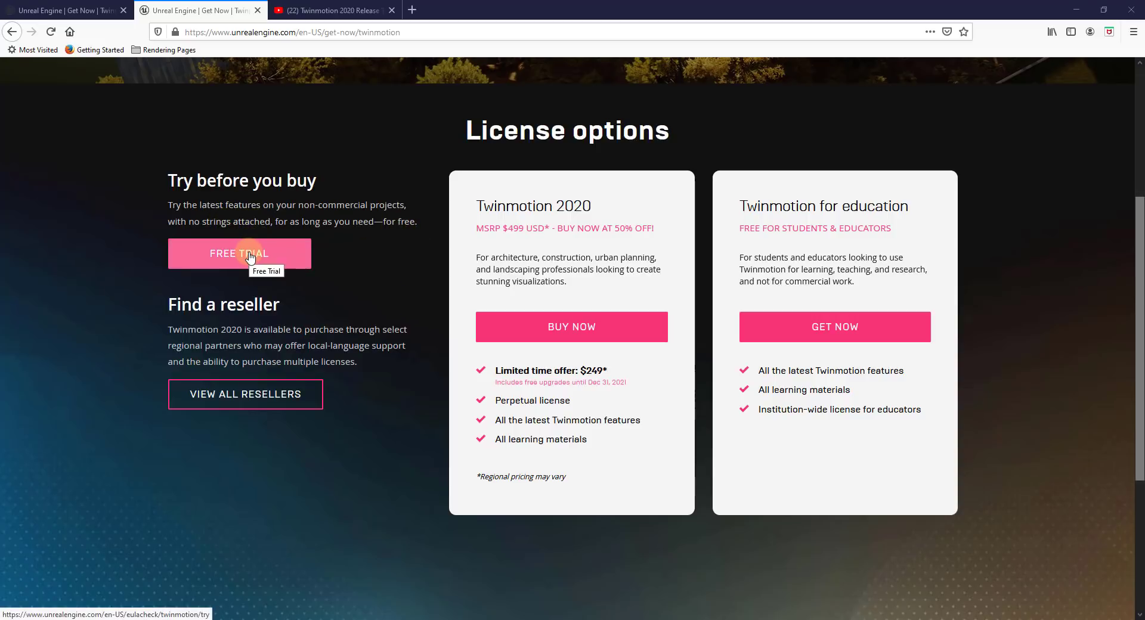